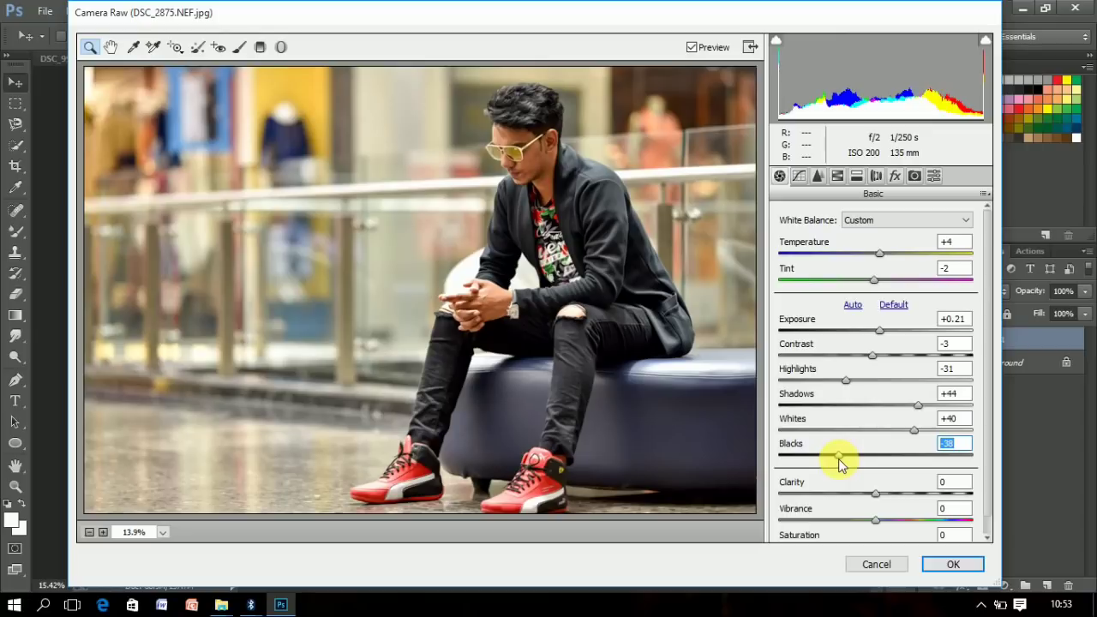
Set the photo's Clarity to +10 and Vibrance to +28 in the Camera Raw filter.
mouse_move(875, 494)
mouse_down()
mouse_move(900, 497)
mouse_move(885, 495)
mouse_up()
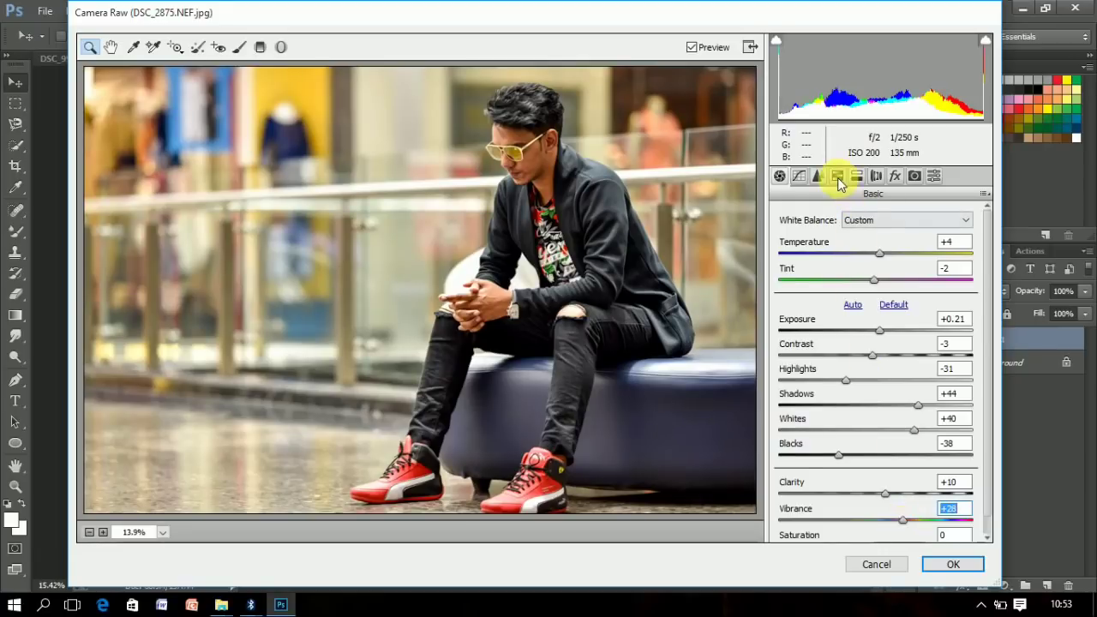
Set the HSL luminance of Oranges to -7, Yellows to -10, Greens to +12, and Aquas and Blues to +14, leaving Reds at 0.
click(838, 176)
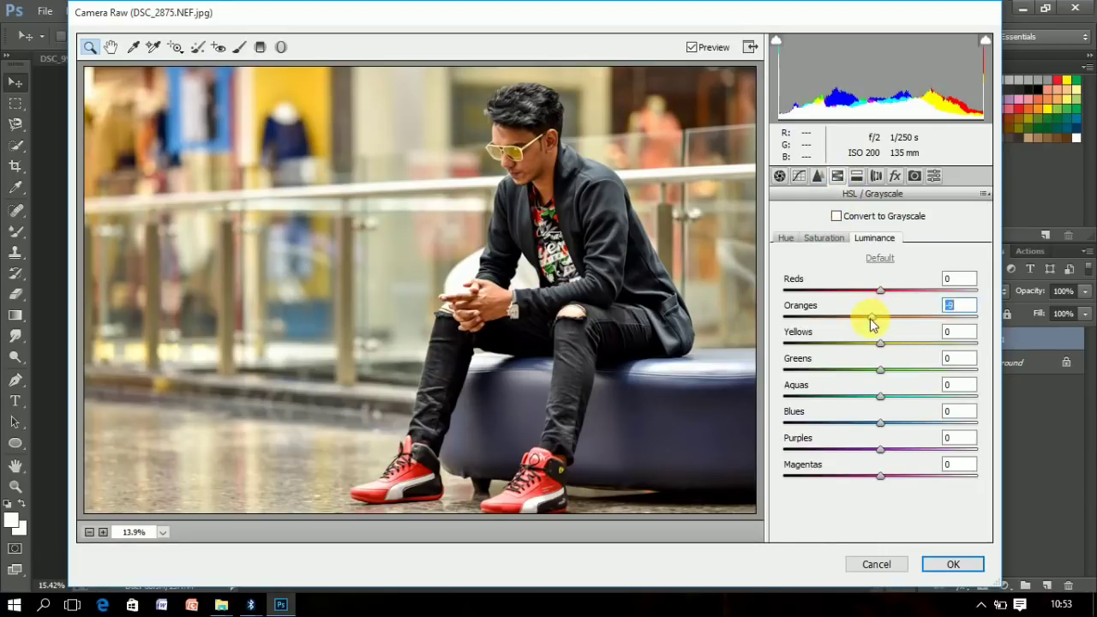
drag(885, 291, 934, 296)
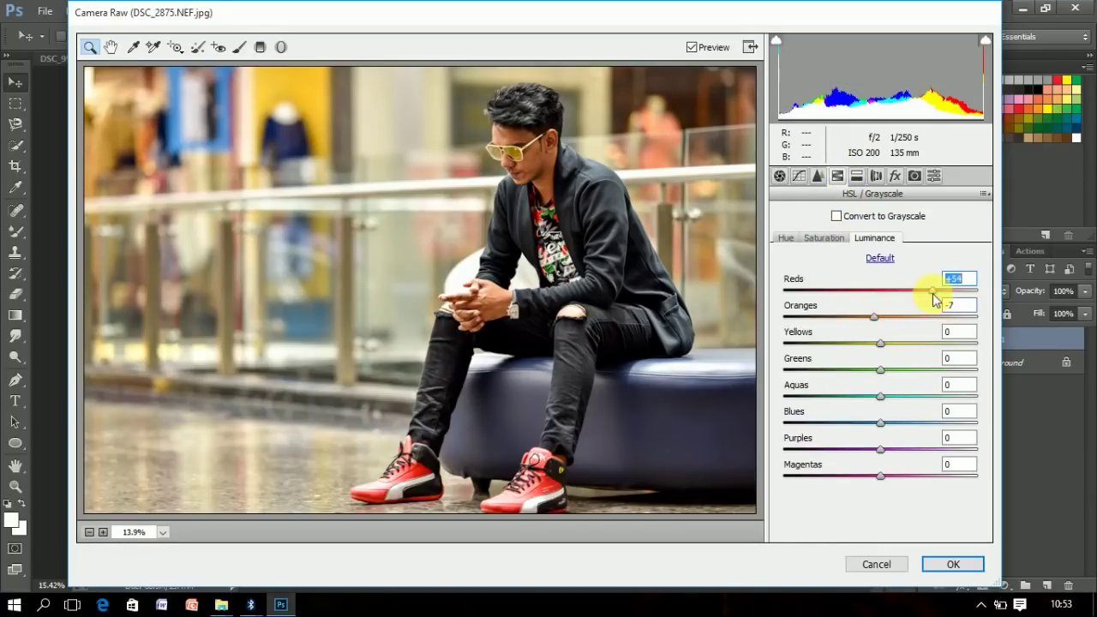
double_click(911, 302)
drag(905, 343, 872, 352)
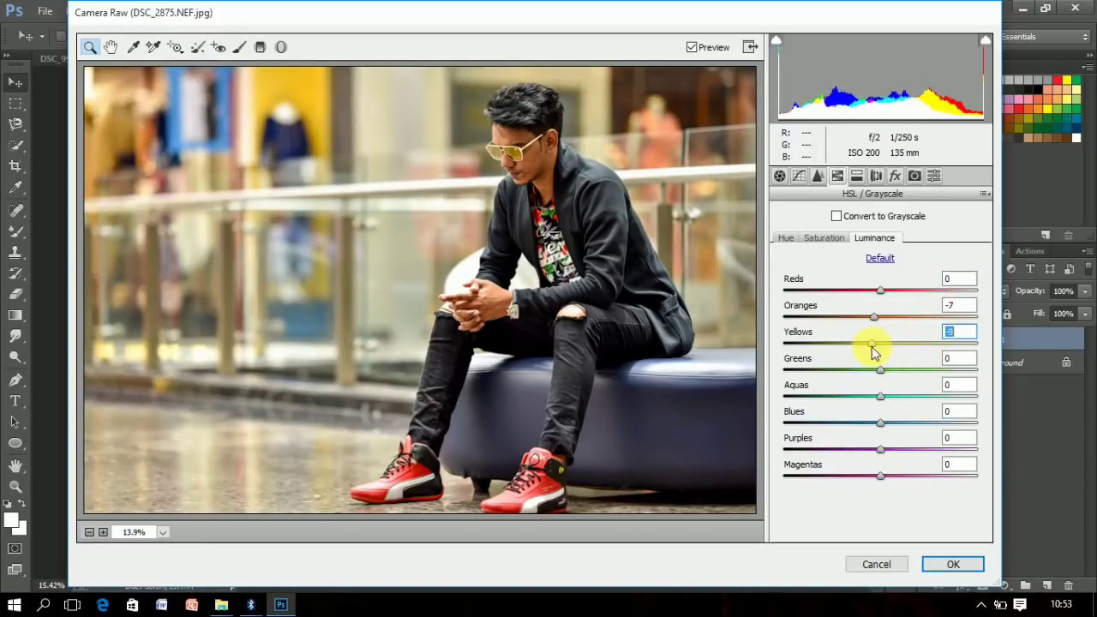
click(894, 396)
click(896, 422)
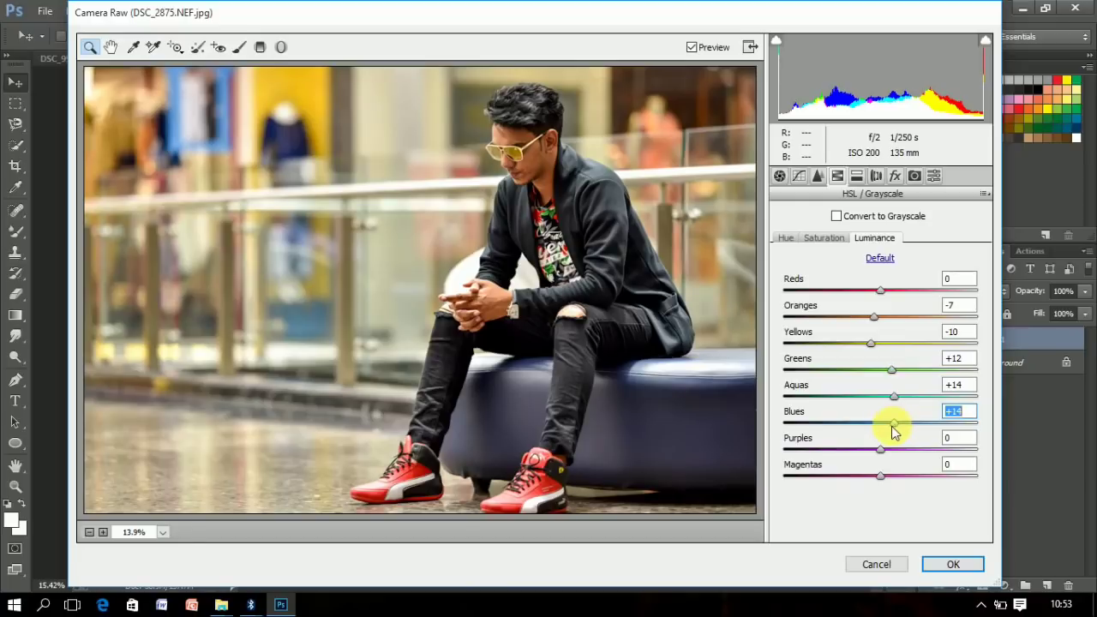
Set the HSL saturation of Oranges to -4, Yellows to +33, Greens to +30, Aquas to +32 and Blues to +61.
click(824, 238)
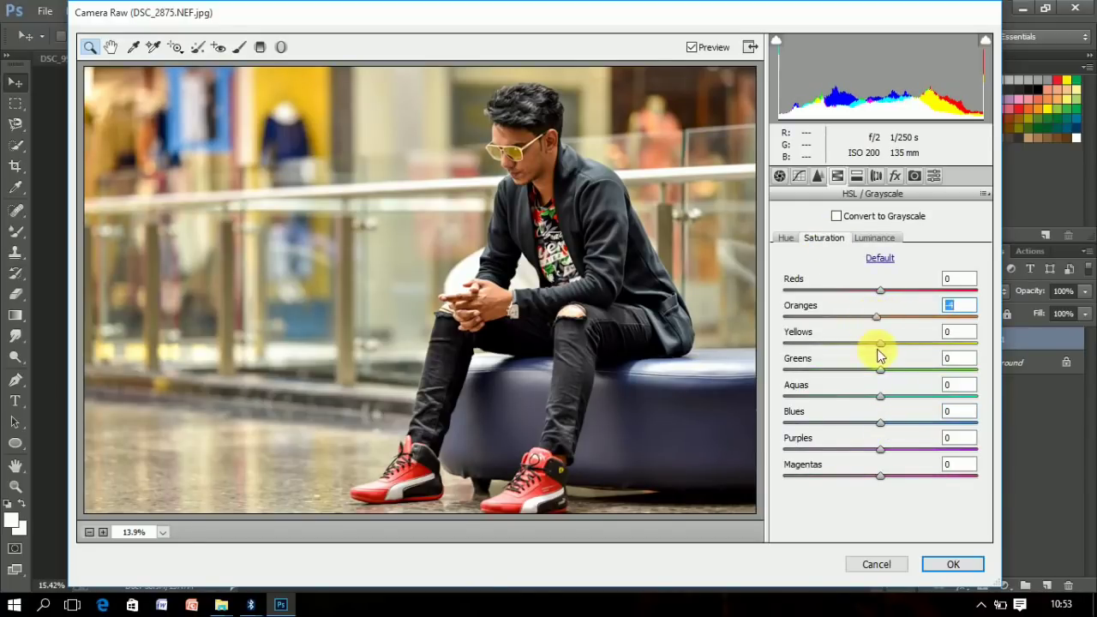
drag(877, 347, 919, 349)
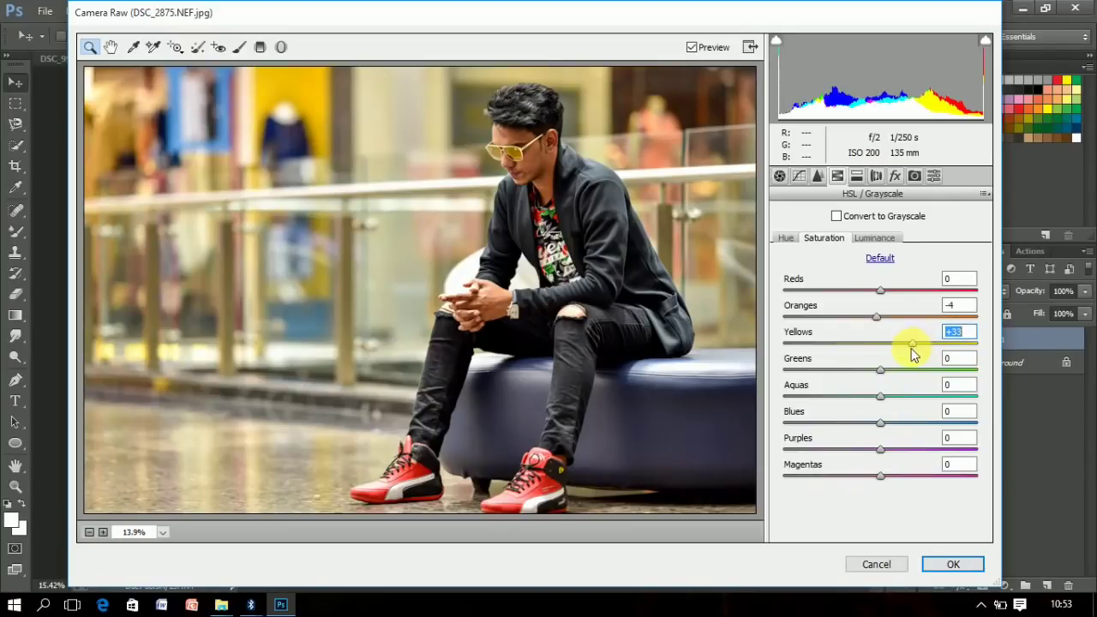
click(908, 370)
click(910, 396)
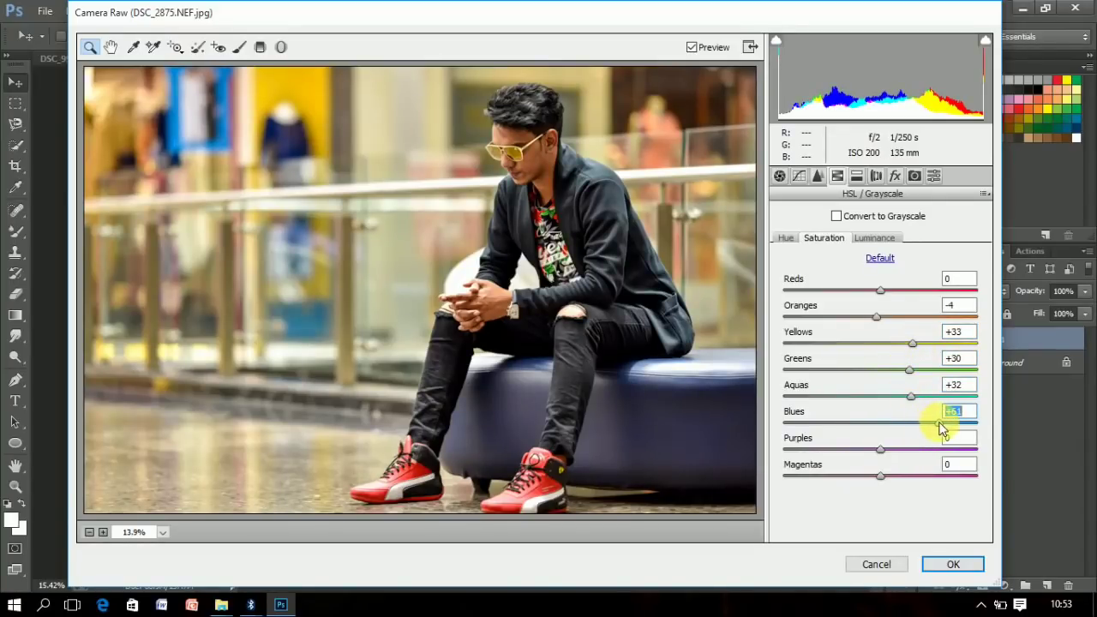
drag(932, 420, 940, 423)
Set the Blues hue to -24, lower the Aquas hue, and apply the Camera Raw adjustments to Layer 1.
click(787, 239)
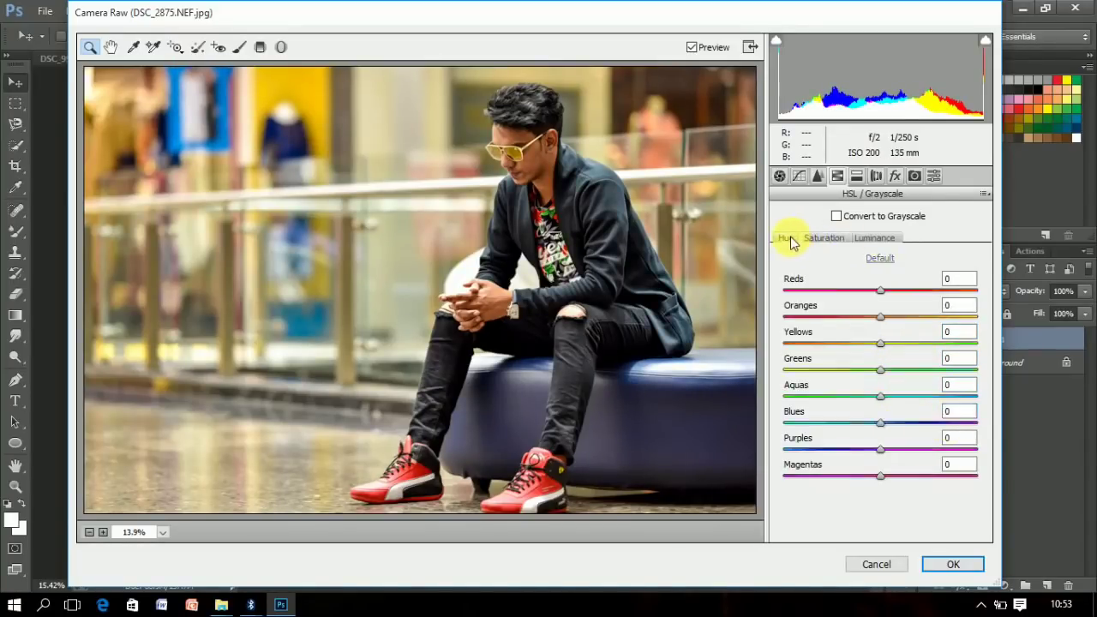
mouse_move(866, 421)
mouse_down()
mouse_move(878, 428)
mouse_move(859, 437)
mouse_up()
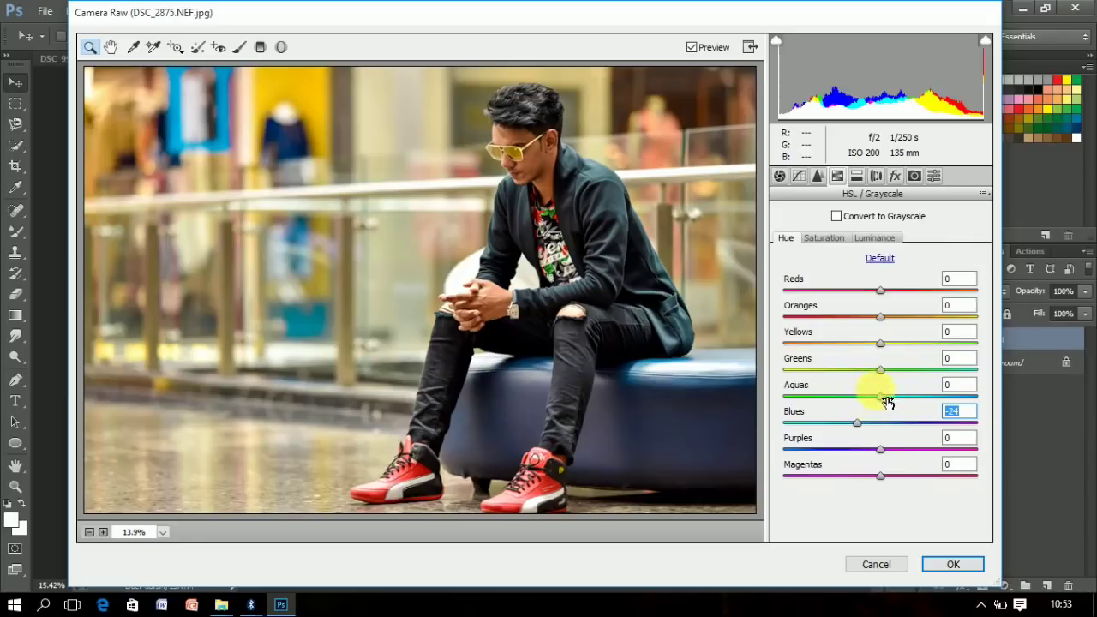
drag(887, 401, 856, 407)
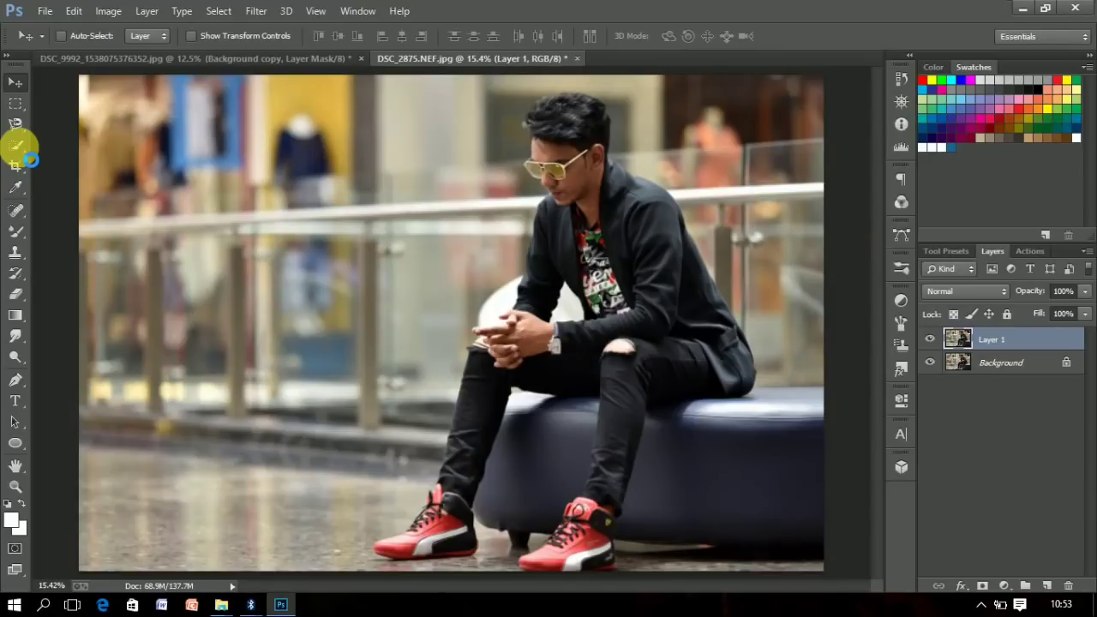
Select the man's head, neck and clasped hands using the Quick Selection tool in add mode.
click(17, 144)
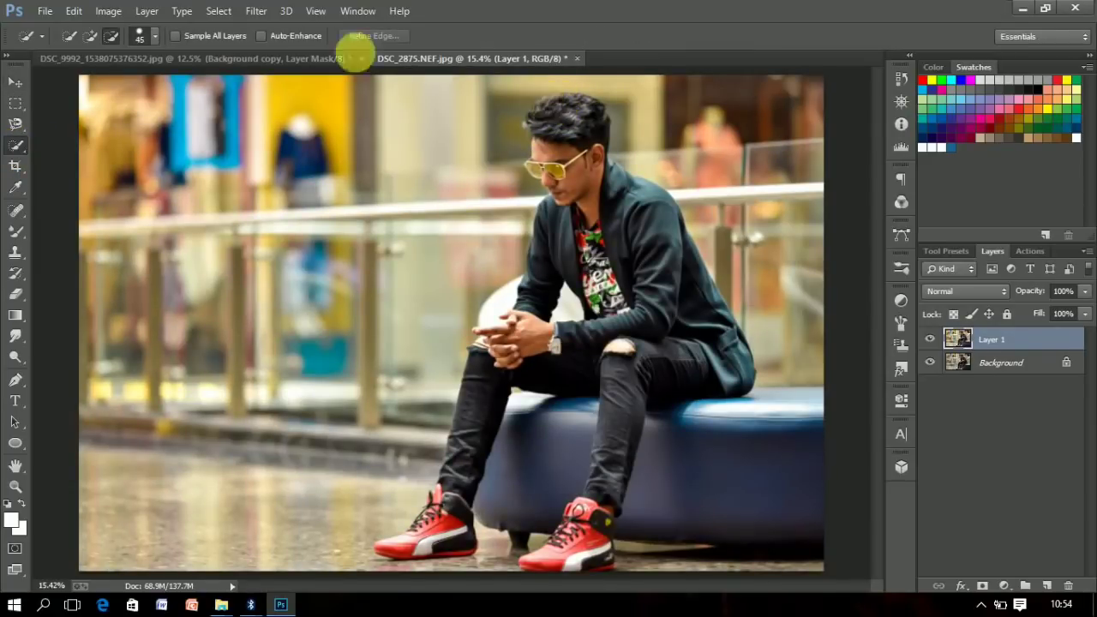
click(90, 35)
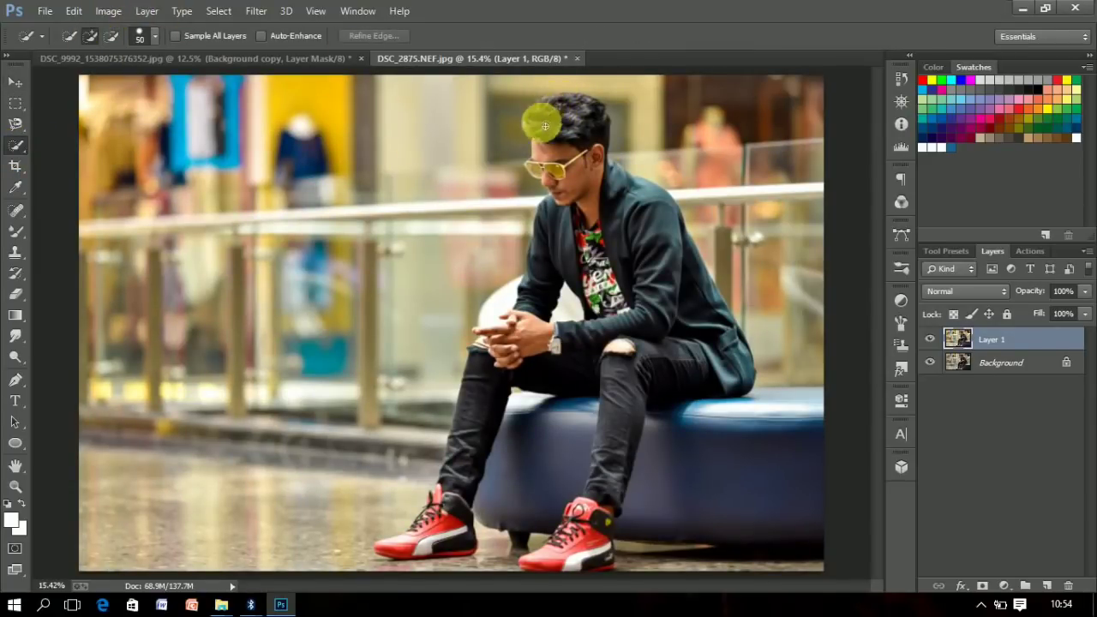
mouse_move(545, 126)
mouse_down()
mouse_move(551, 159)
mouse_move(580, 198)
mouse_move(605, 136)
mouse_up()
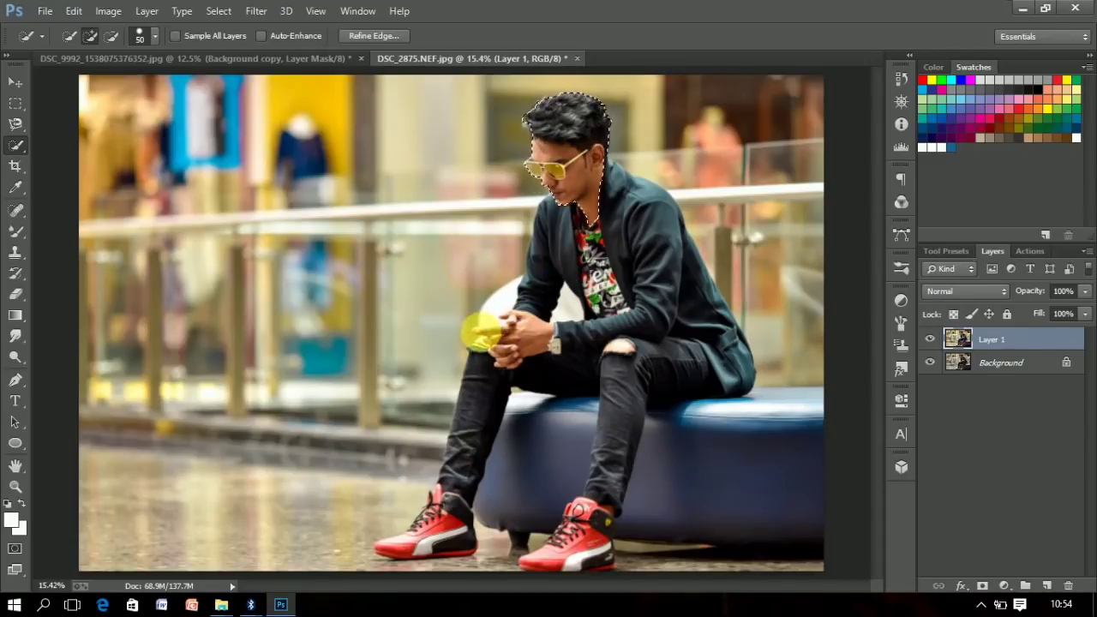
mouse_move(478, 331)
mouse_down()
mouse_move(524, 341)
mouse_move(509, 368)
mouse_up()
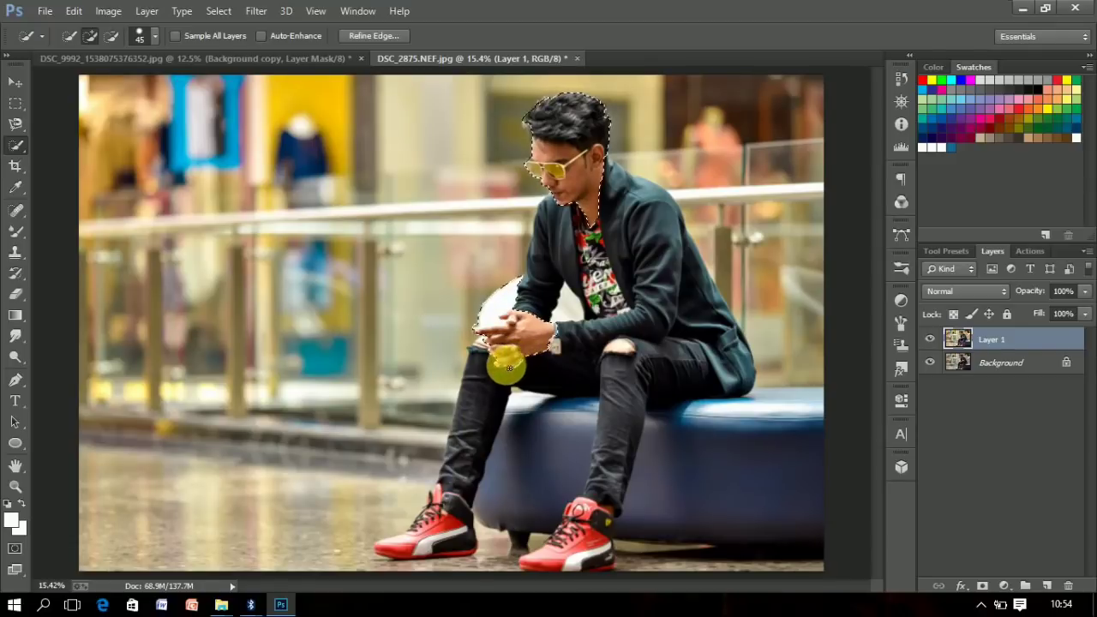
Subtract the white background area around the hands from the selection.
click(111, 36)
drag(502, 278, 485, 309)
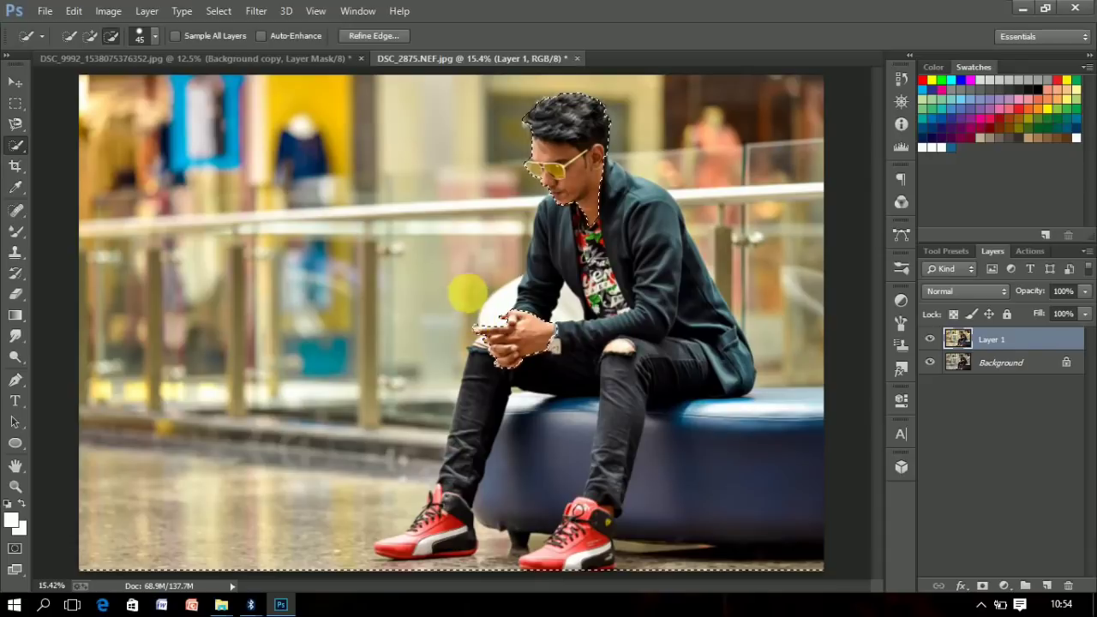
click(581, 310)
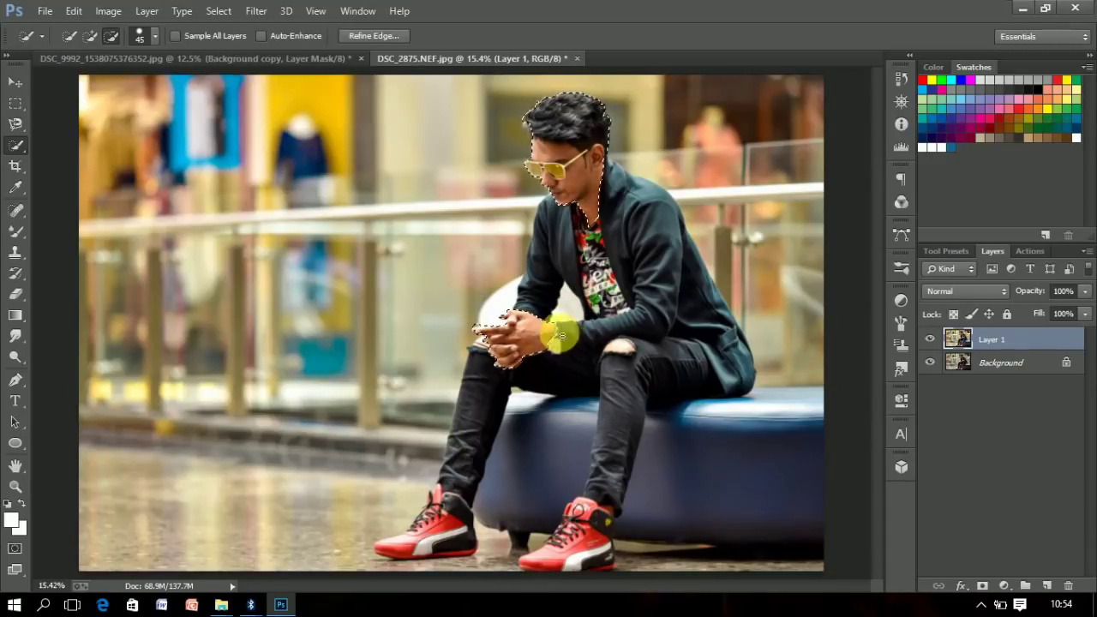
Copy the selected head and hands from the Background to a new layer and place it above Layer 1.
click(1011, 364)
key(ctrl+j)
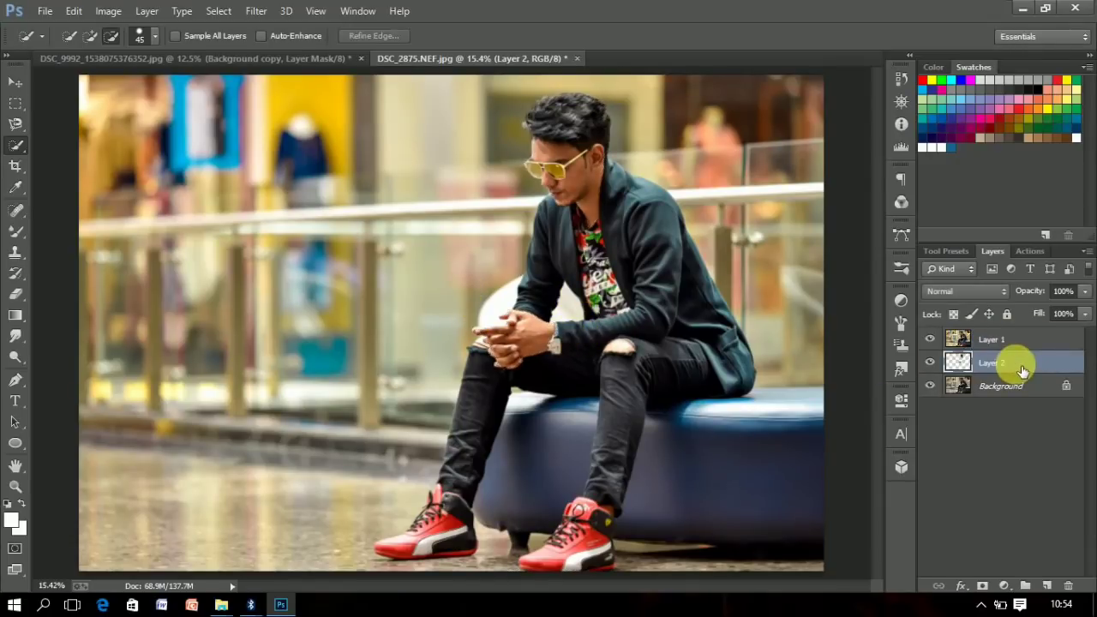
drag(1021, 371, 1021, 332)
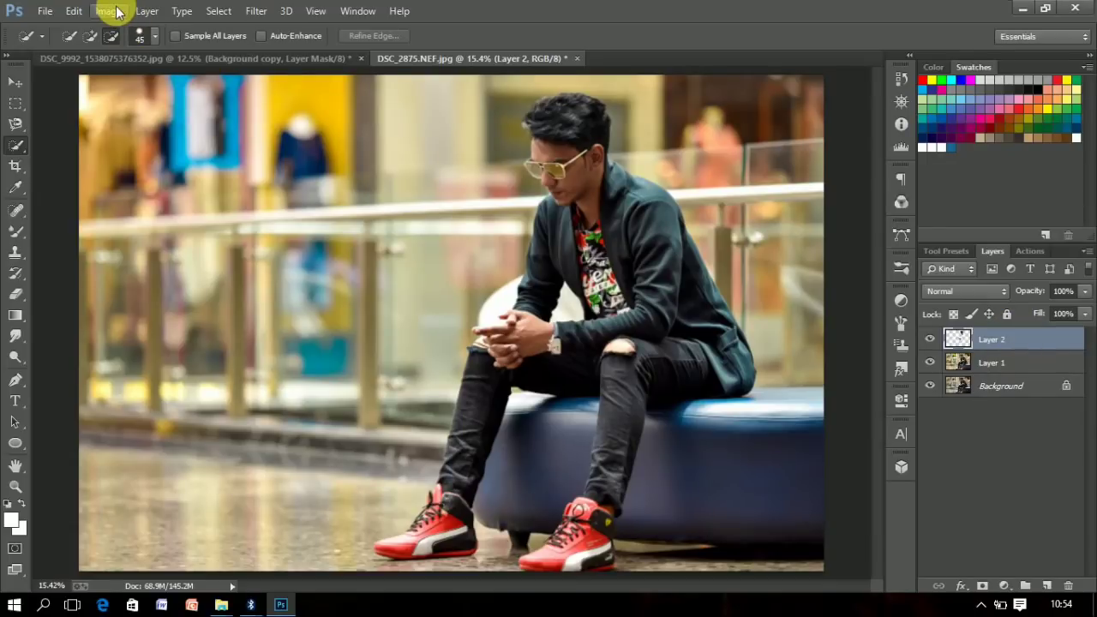
Apply Auto Contrast and Auto Tone to the head-and-hands layer.
click(112, 11)
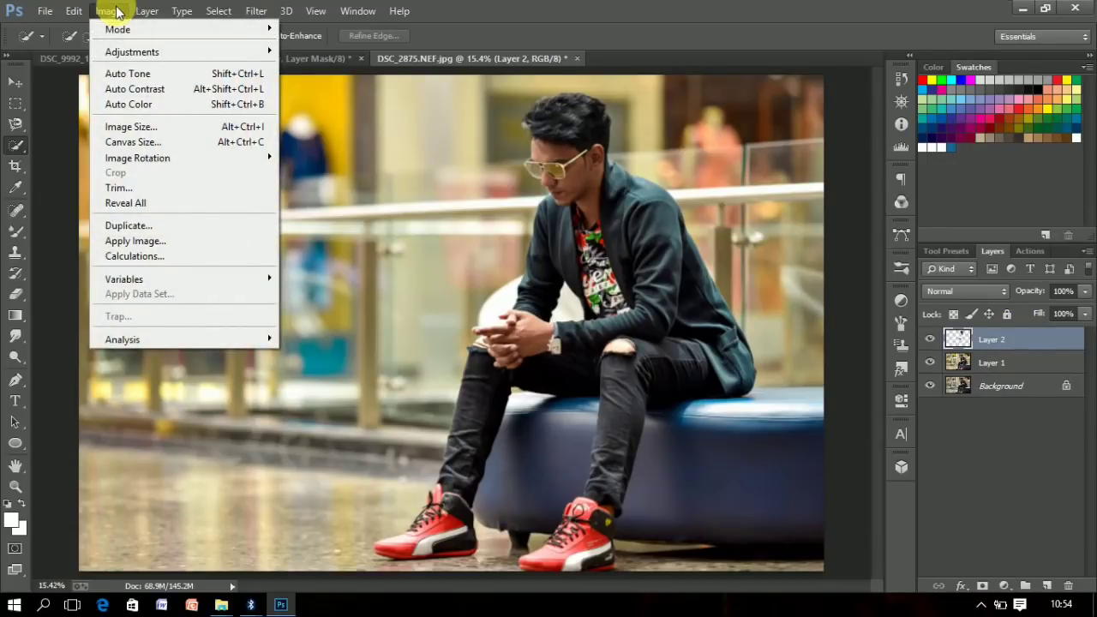
click(137, 89)
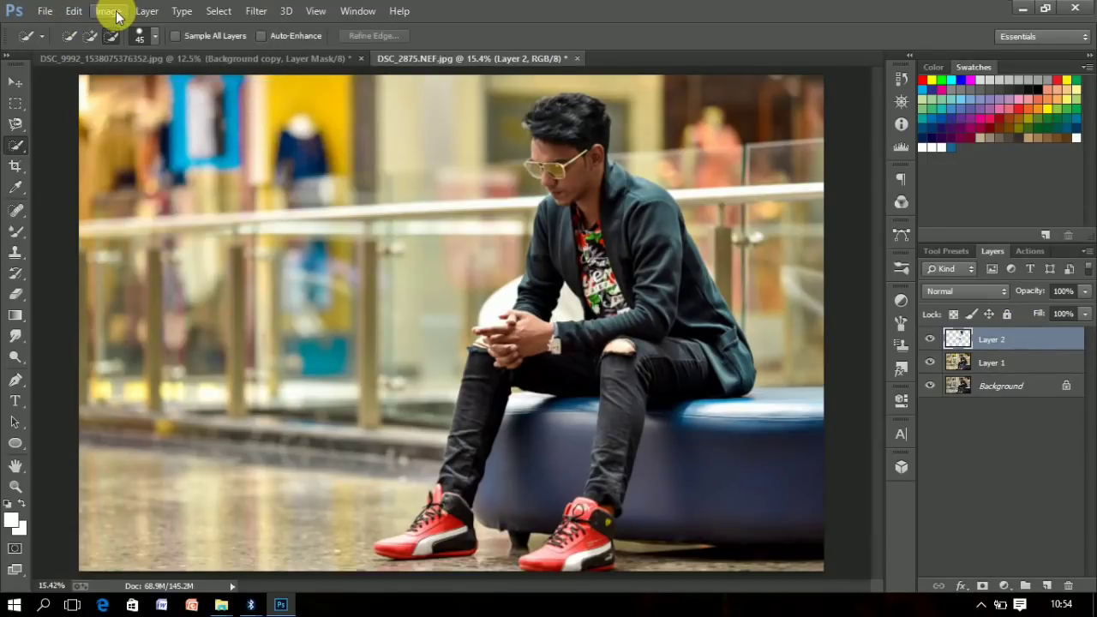
click(118, 12)
click(138, 89)
click(126, 11)
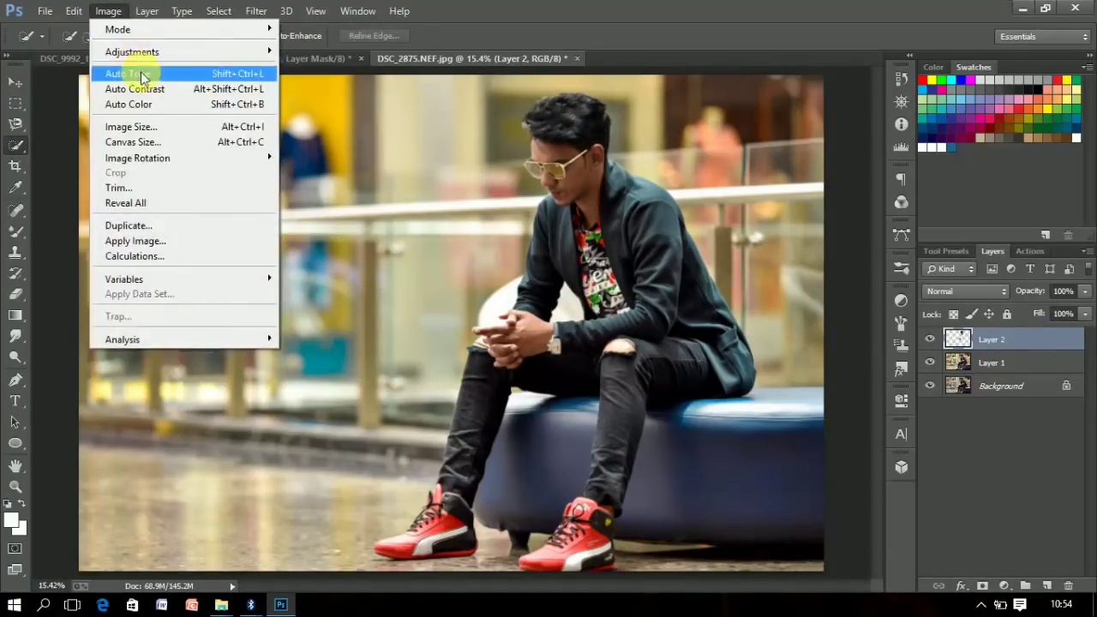
click(142, 75)
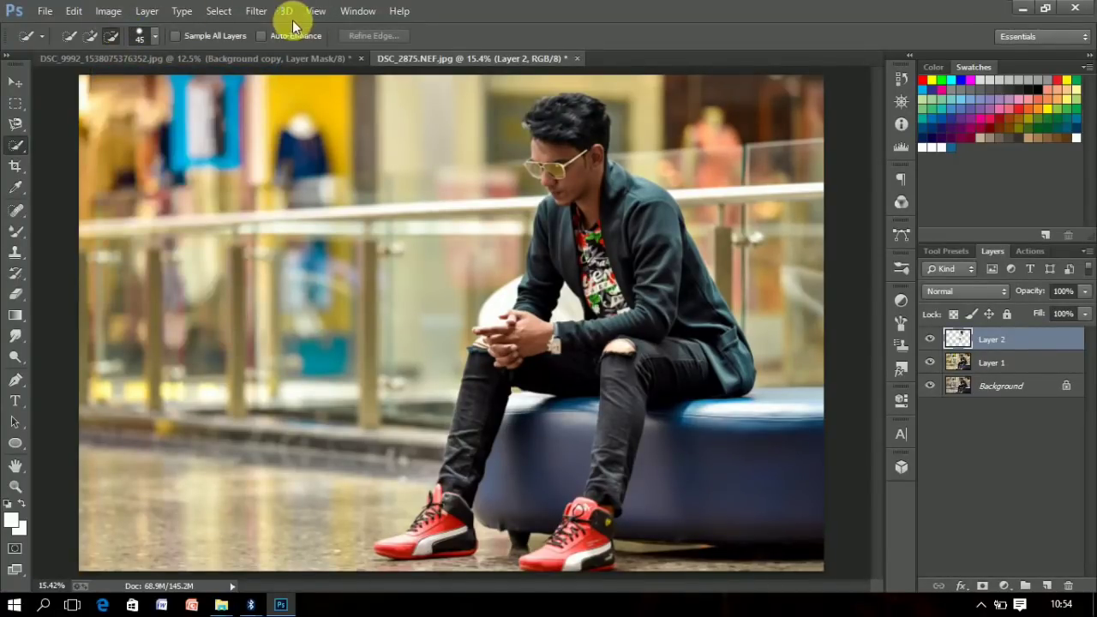
Open the Camera Raw filter on the skin layer and set Temperature +3, Tint -2, Exposure +0.21 and Contrast -7.
click(253, 11)
click(312, 104)
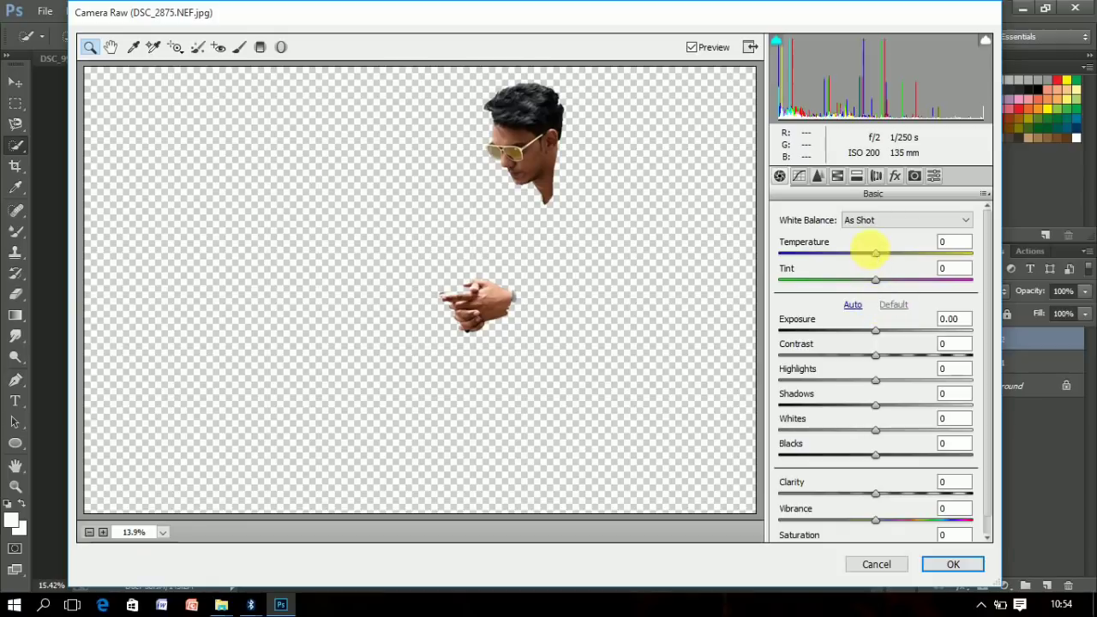
key(Tab)
text(-2)
key(Tab)
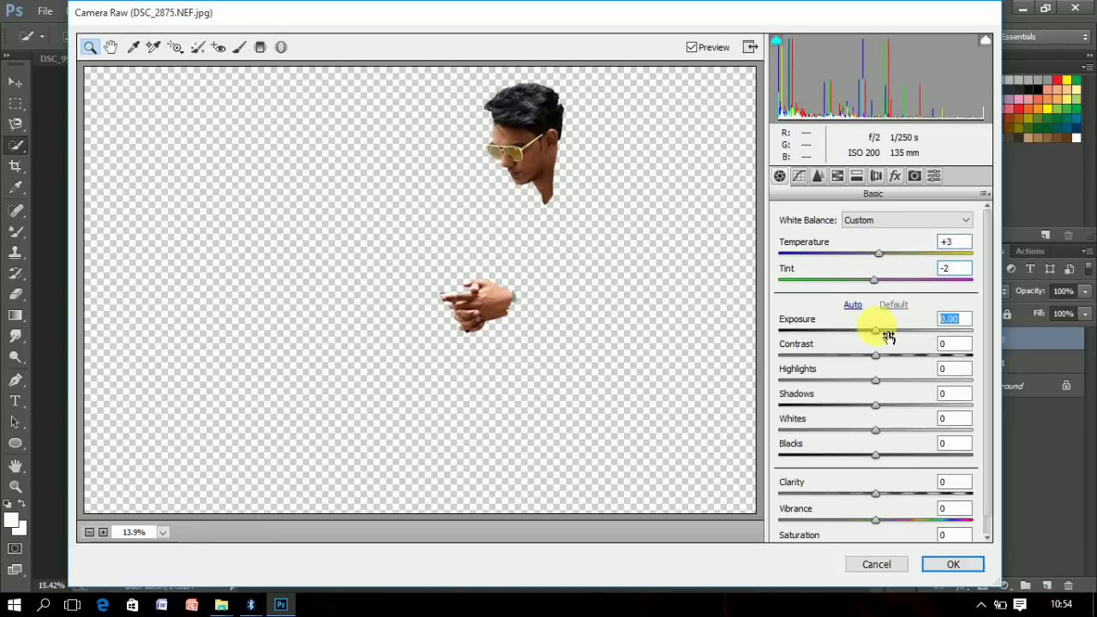
text(.21)
drag(874, 360, 870, 362)
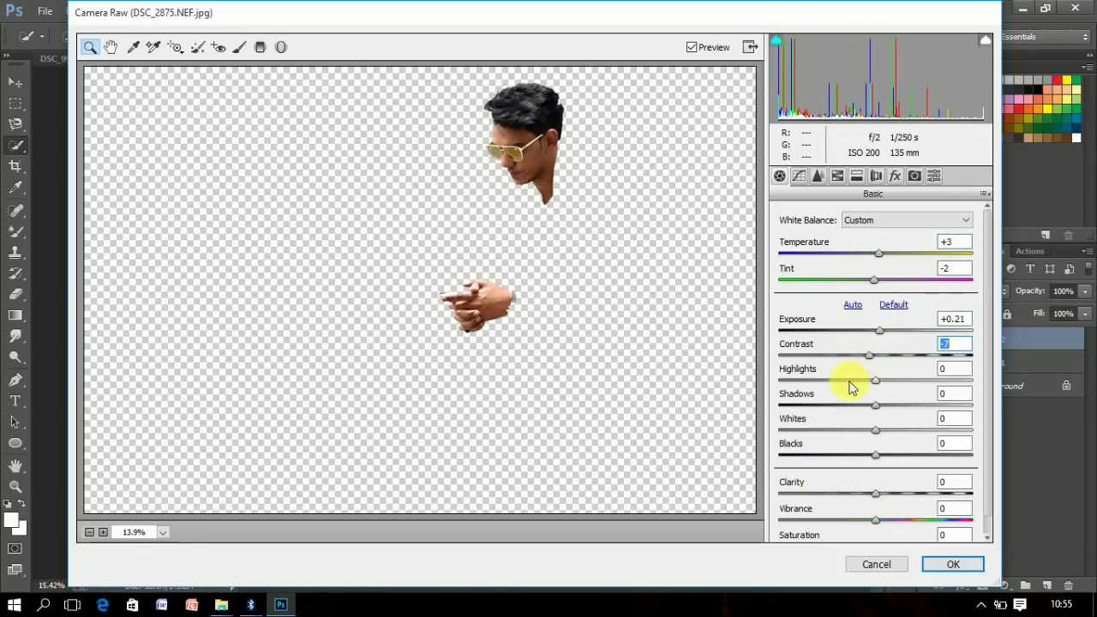
Set the skin layer's Highlights to -28, Shadows to +51, Whites to +26 and Blacks to +23.
click(849, 383)
click(922, 406)
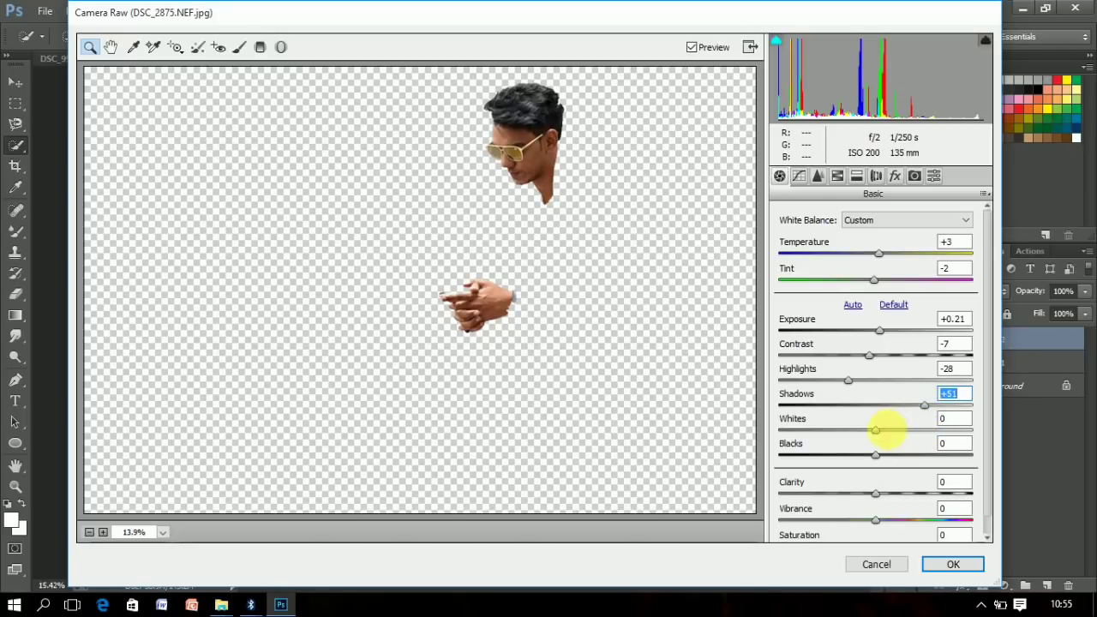
drag(878, 431, 901, 435)
click(898, 456)
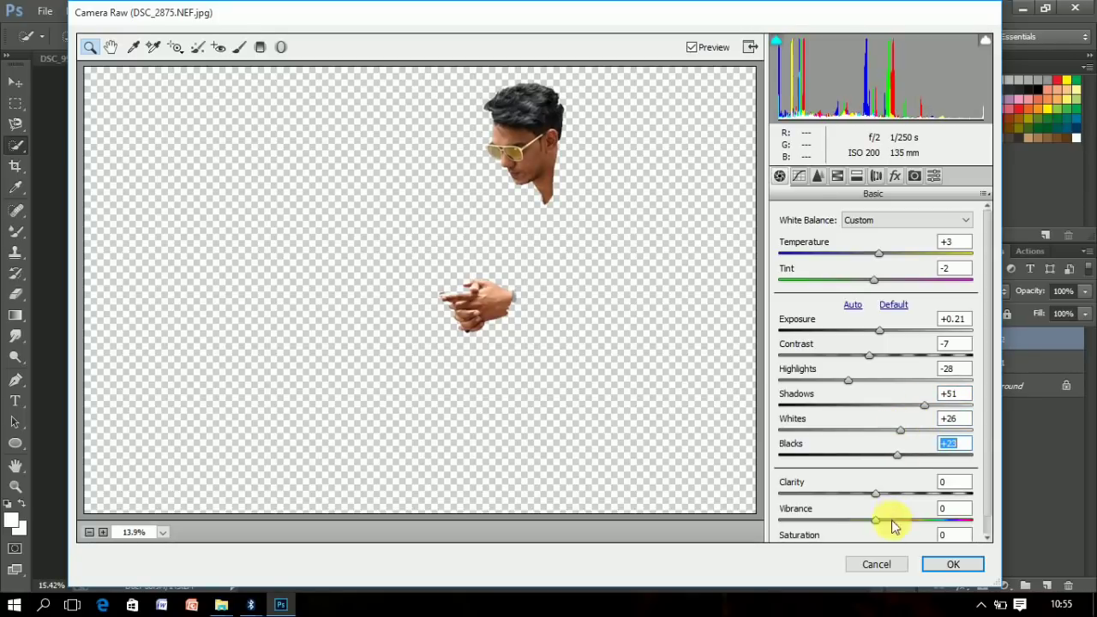
Raise the HSL luminance of Oranges and Yellows on the skin layer and apply the Camera Raw filter.
click(838, 176)
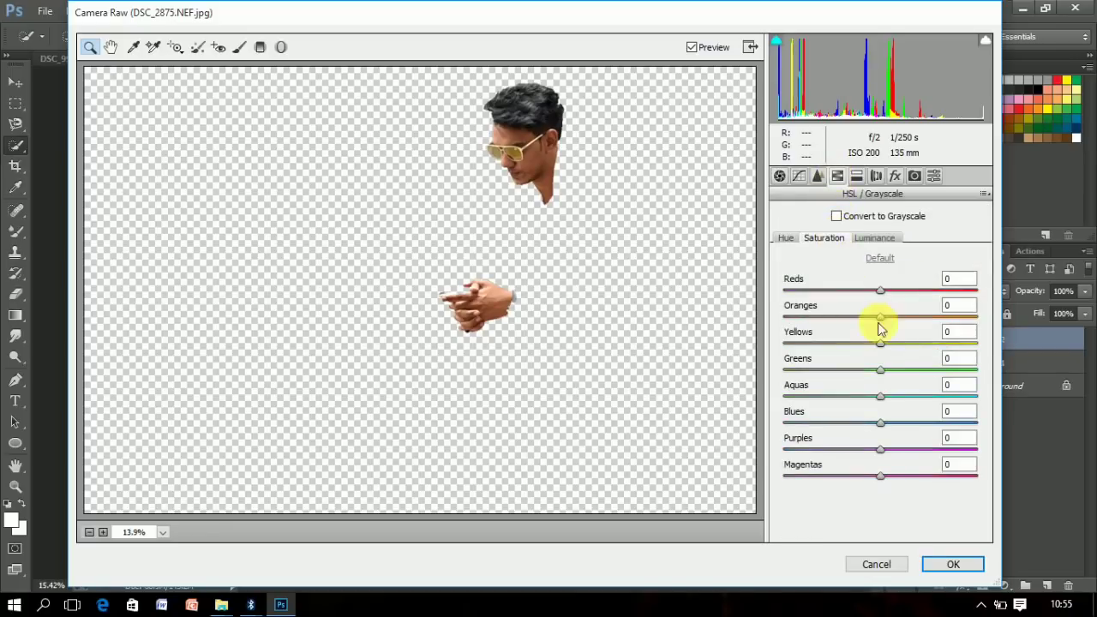
click(874, 238)
drag(905, 316, 900, 347)
key(Return)
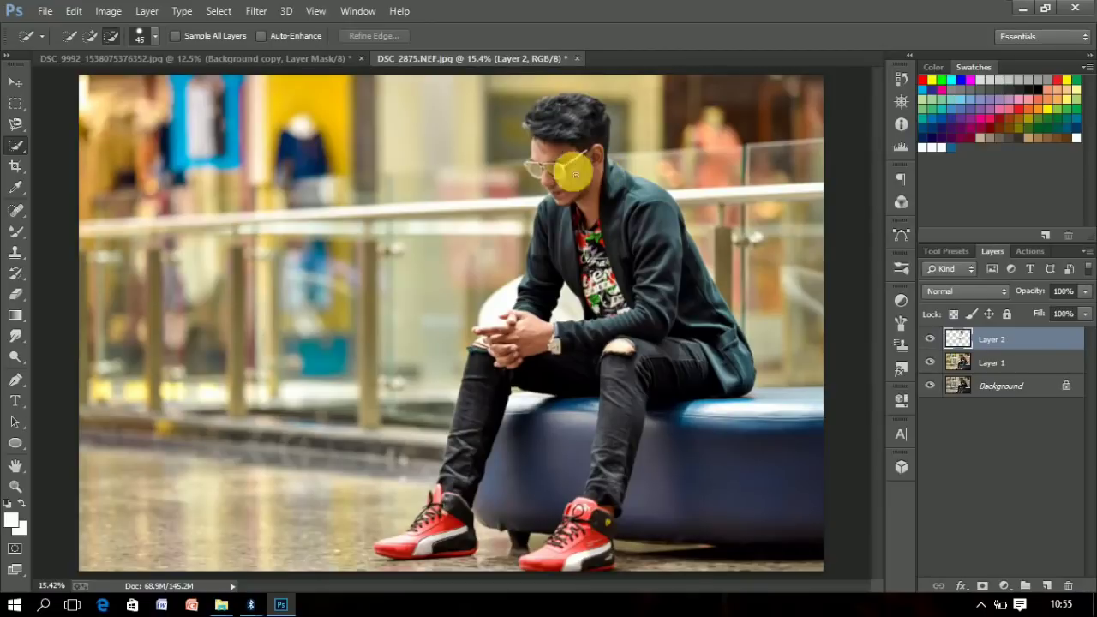
Choose the Eraser tool for working around the man's head on Layer 2 and enlarge its brush to 250.
click(16, 485)
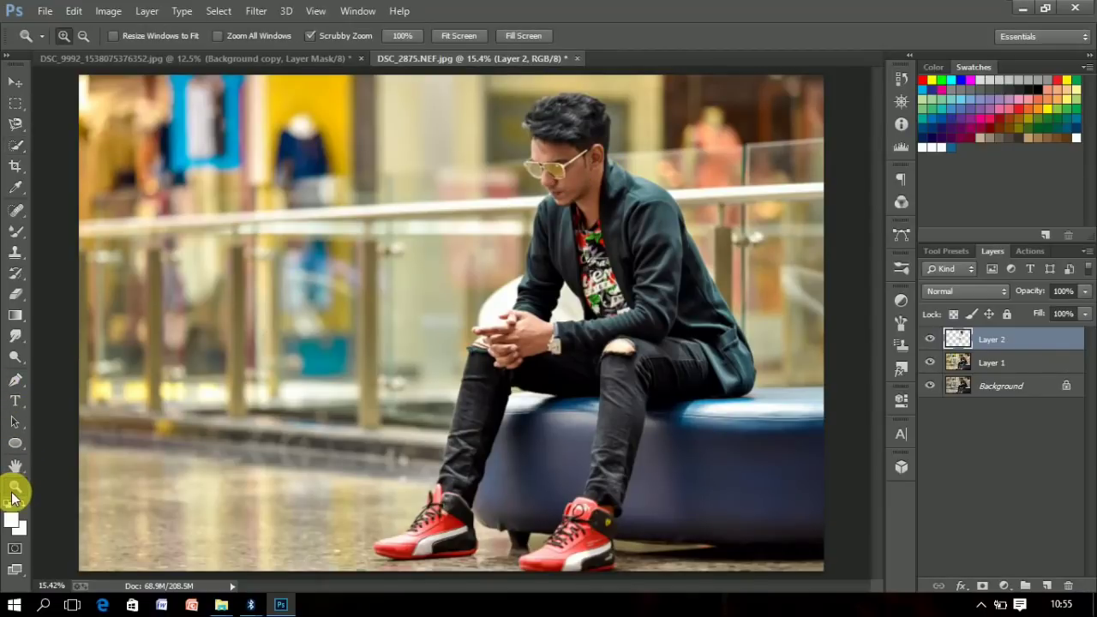
click(625, 114)
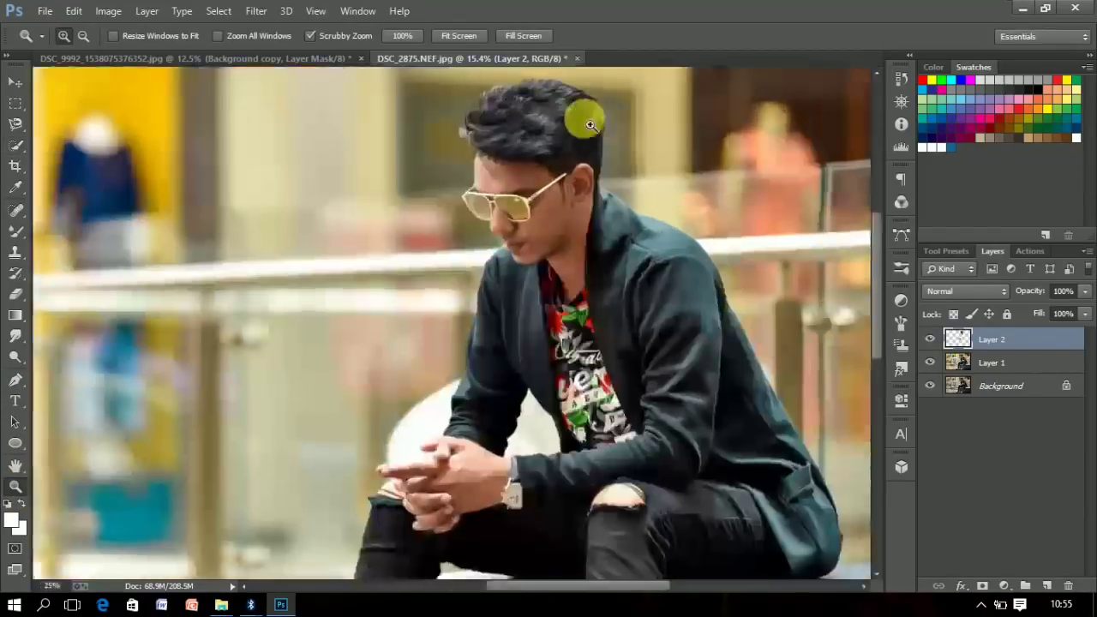
click(15, 293)
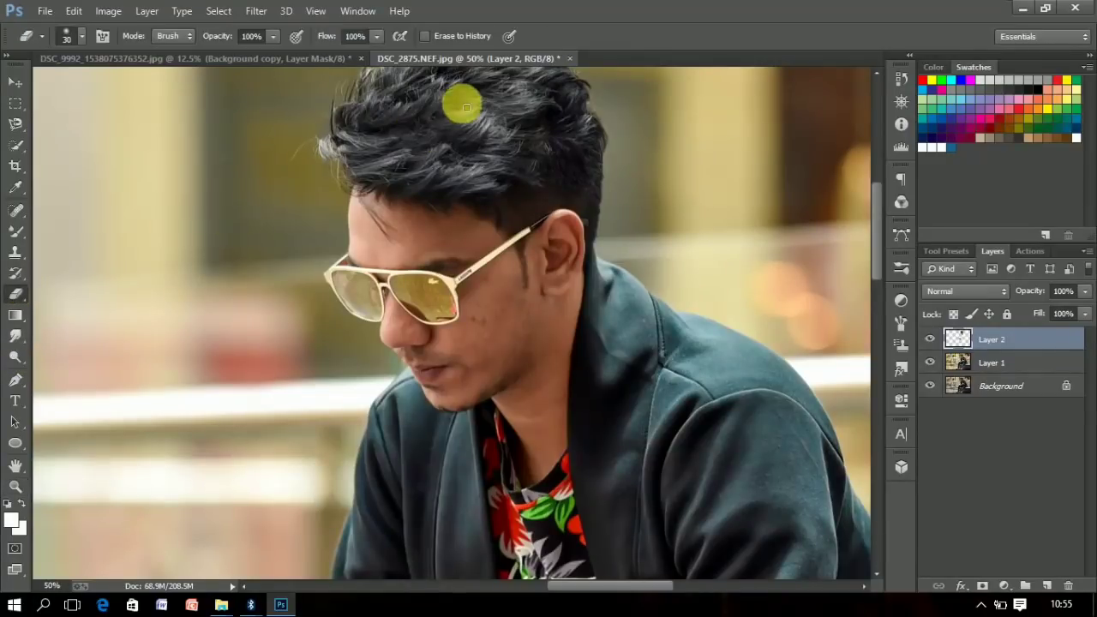
key(bracketright)
key(bracketright)
key(bracketright)
key(bracketright)
key(bracketright)
key(bracketright)
key(bracketright)
key(bracketright)
key(bracketright)
key(bracketright)
key(bracketright)
key(bracketright)
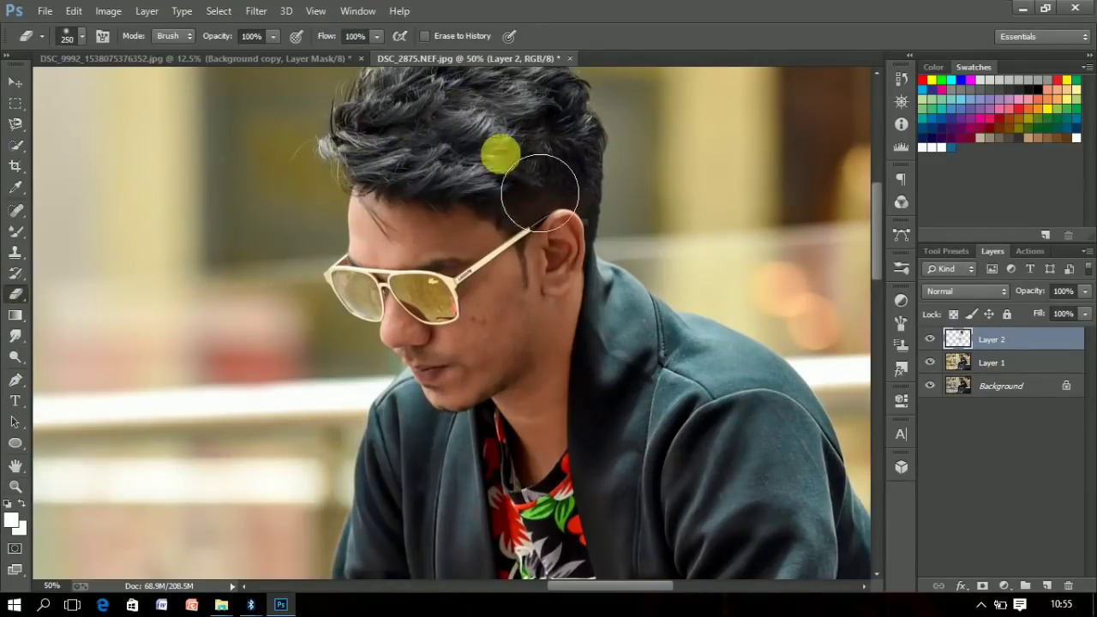
Detach the DSC_2875.NEF.jpg document into its own floating window.
drag(431, 57, 497, 96)
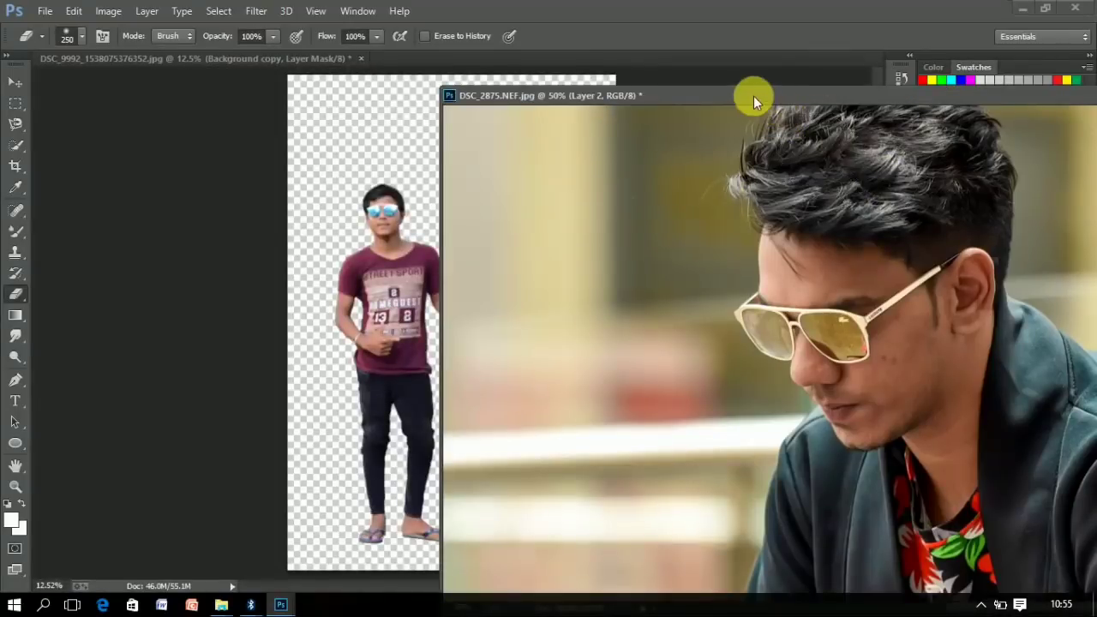
Dock the floating DSC_2875.NEF.jpg window back beside the other open document.
drag(673, 63, 591, 60)
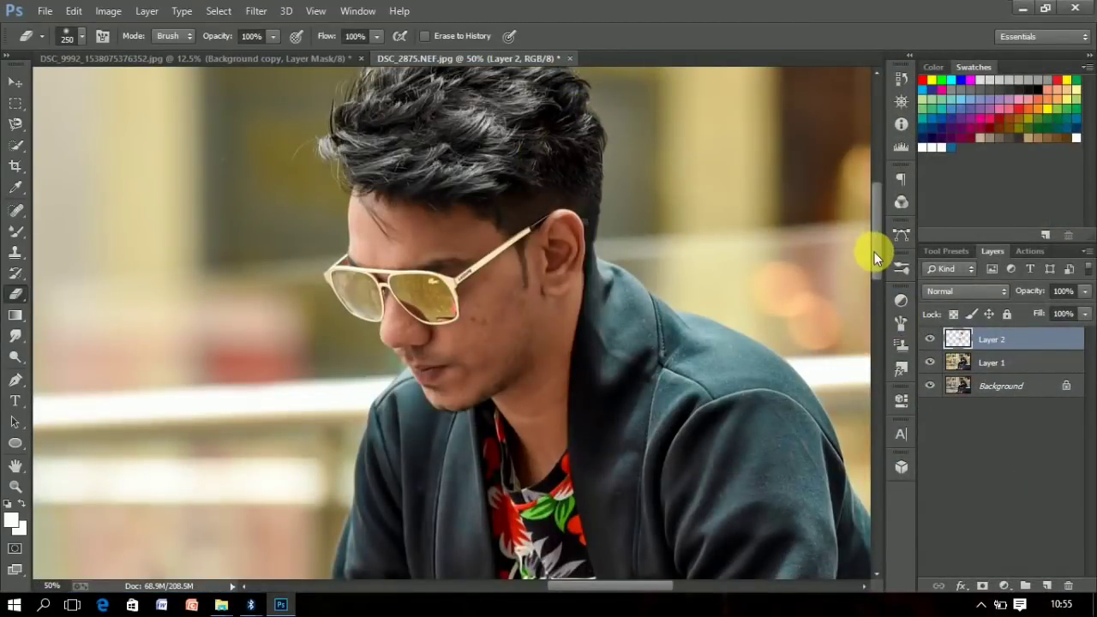
scroll(581, 161, up, 2)
scroll(580, 161, up, 3)
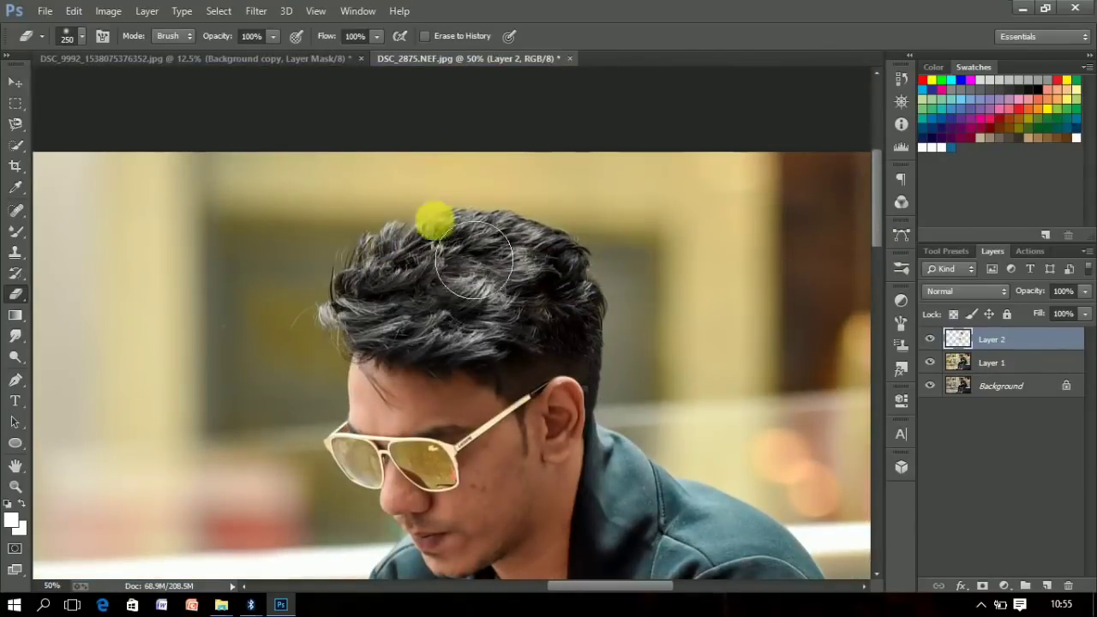
Reduce the Eraser brush to 80 and erase the Layer 2 skin brightening from the sunglasses.
key(bracketleft)
key(bracketleft)
key(bracketleft)
key(bracketleft)
key(bracketleft)
drag(341, 447, 360, 472)
mouse_move(444, 454)
mouse_down()
mouse_move(416, 464)
mouse_move(446, 466)
mouse_move(453, 492)
mouse_move(420, 466)
mouse_move(447, 486)
mouse_up()
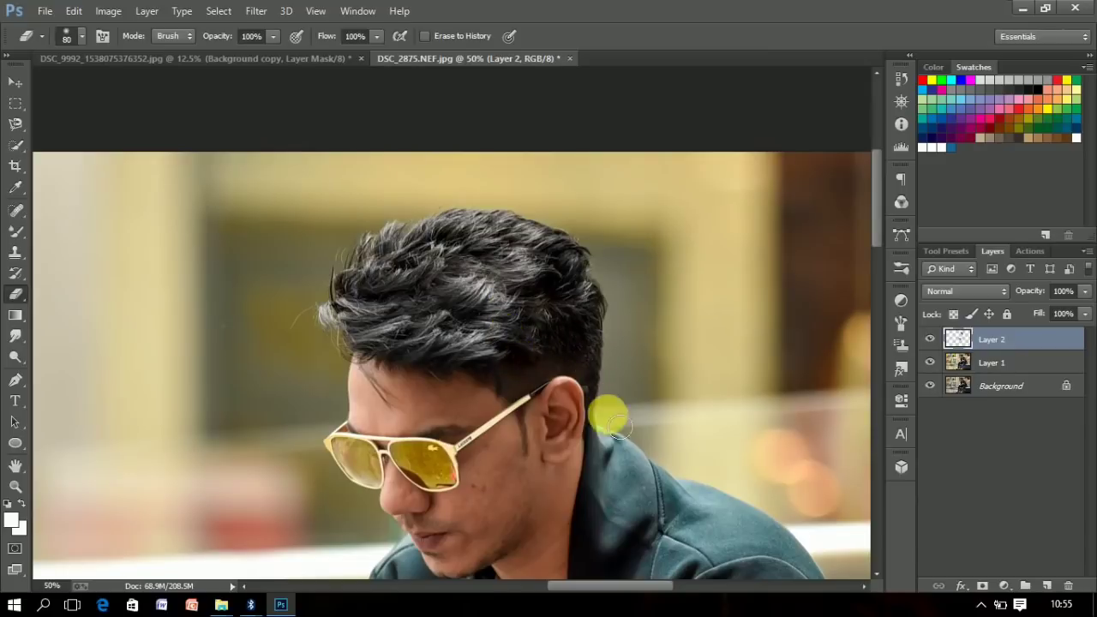
Erase the Layer 2 brightening from the wristwatch beside the clasped hands, using an Eraser brush of size 60.
click(15, 486)
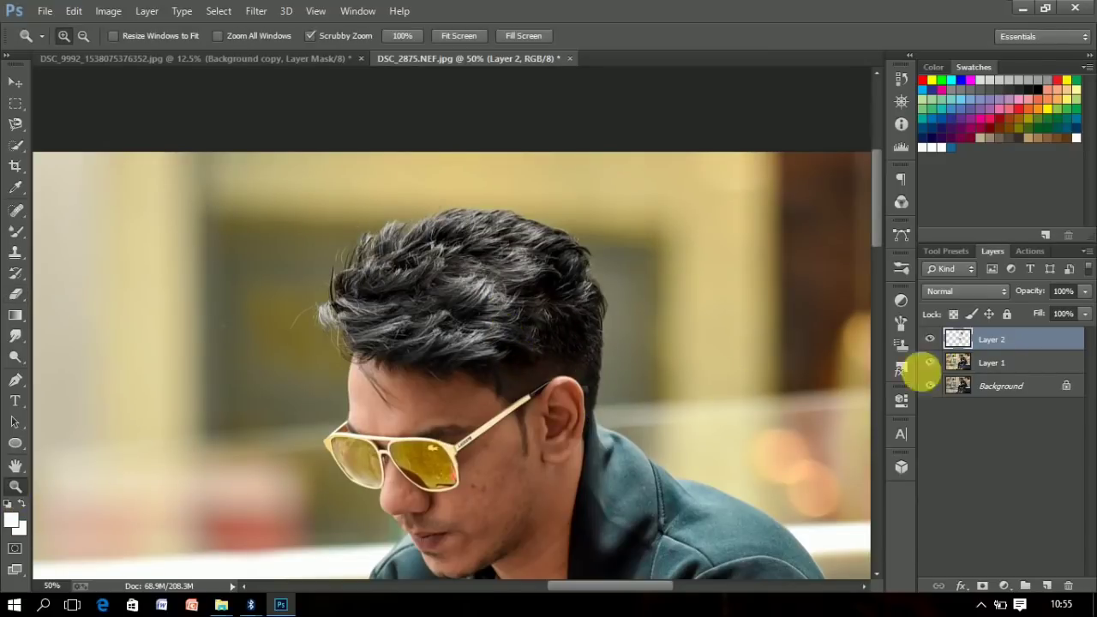
drag(874, 237, 872, 286)
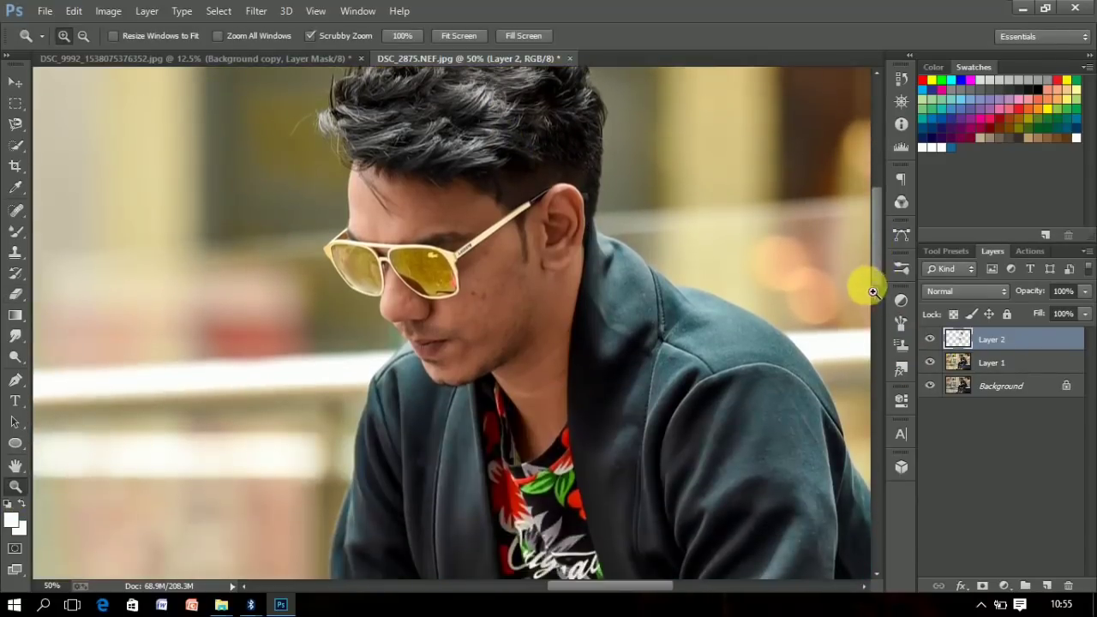
click(16, 294)
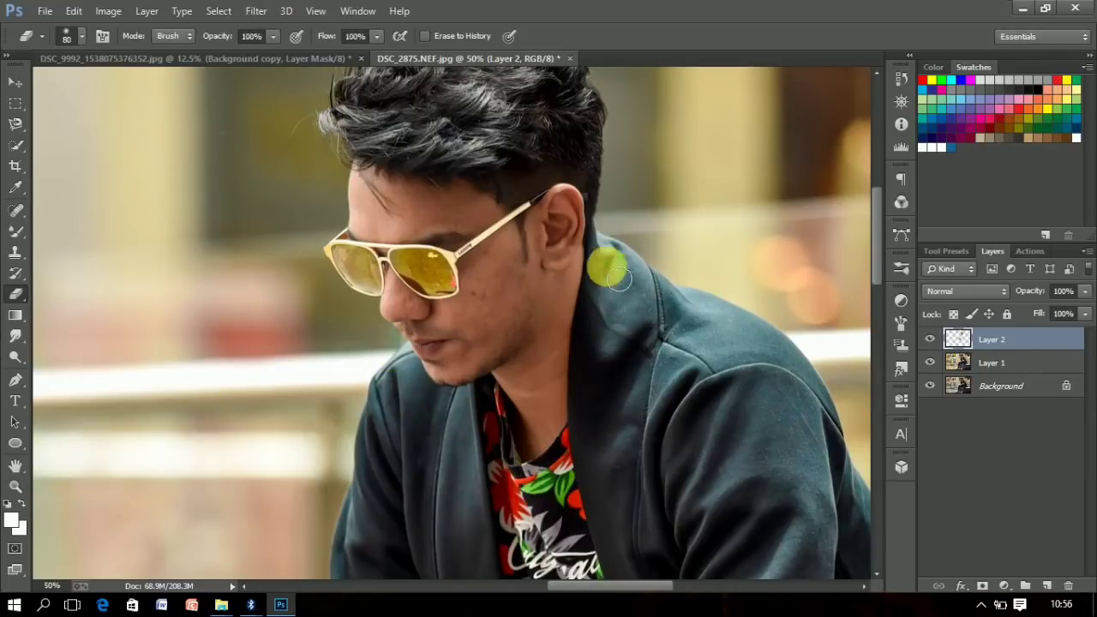
click(15, 486)
right_click(429, 354)
click(451, 369)
drag(534, 344, 559, 347)
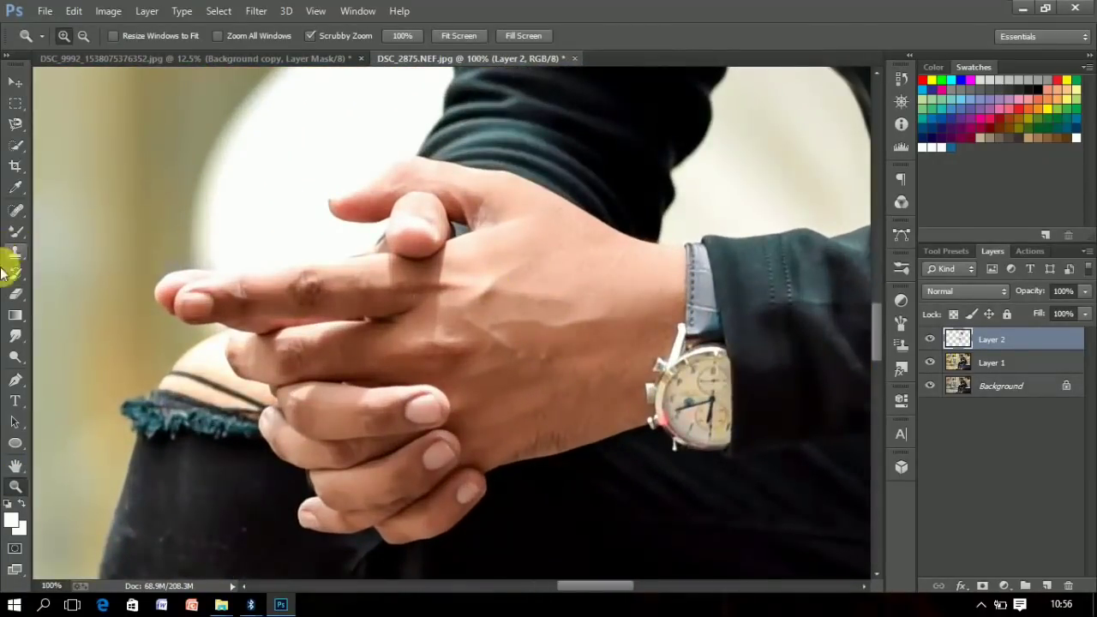
click(16, 294)
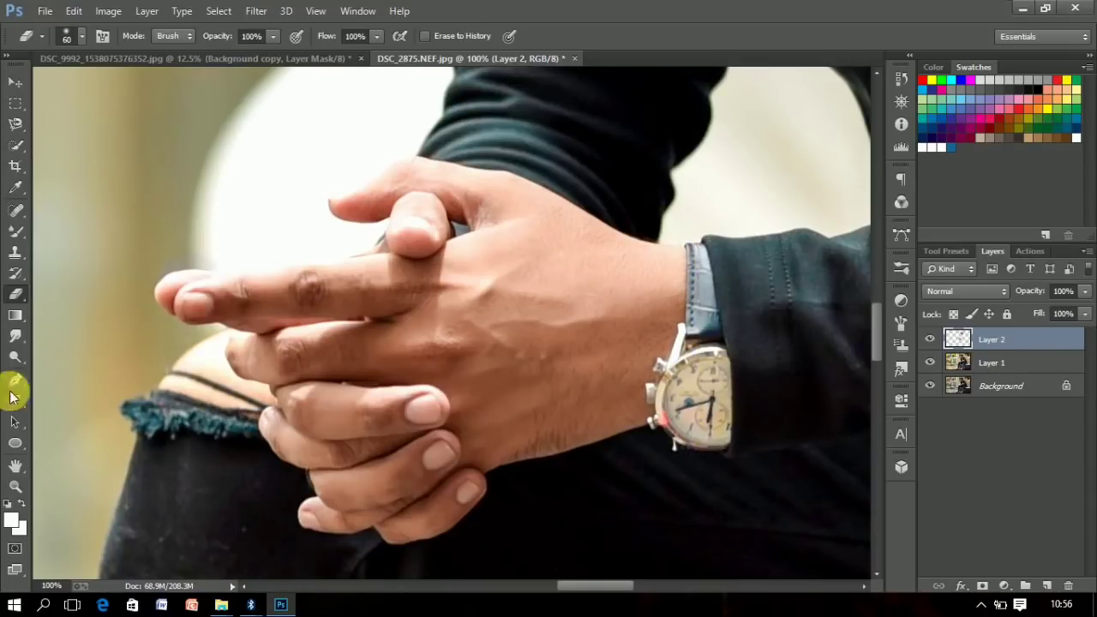
Try selecting the bare skin in the ripped jeans knee on Layer 1 with the Quick Selection tool.
click(16, 485)
right_click(638, 251)
click(654, 269)
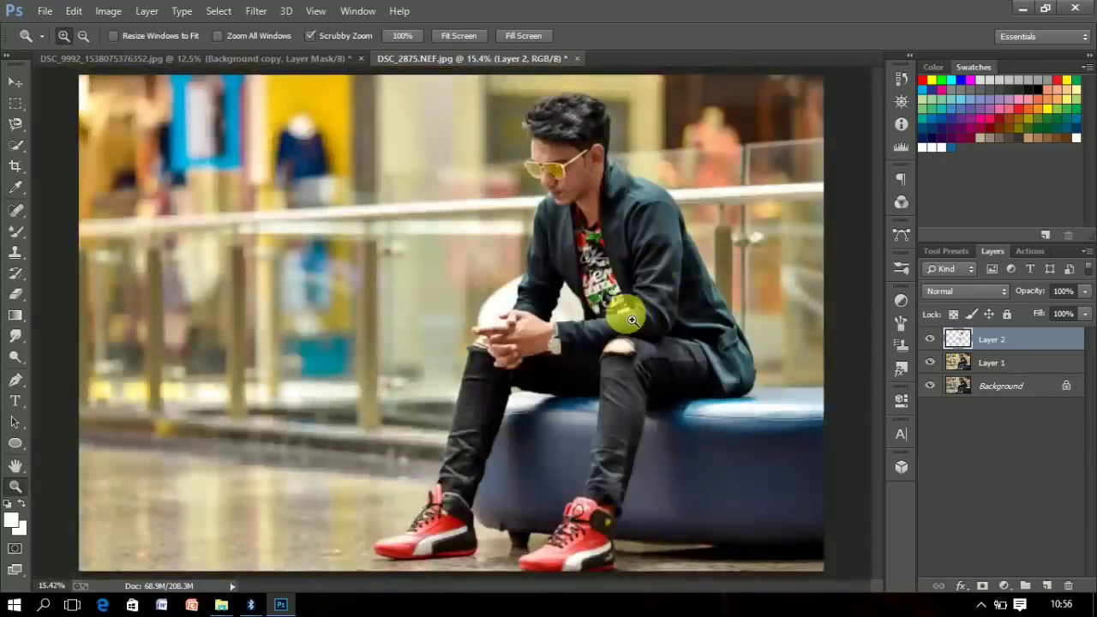
click(610, 168)
drag(650, 381, 609, 350)
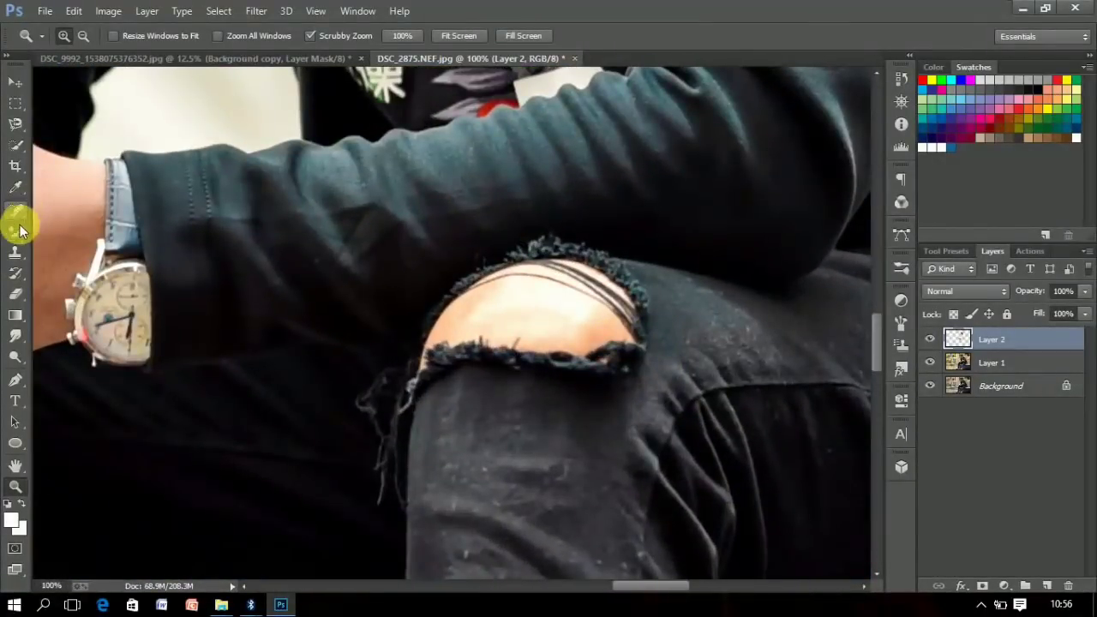
click(15, 103)
click(16, 144)
click(1024, 364)
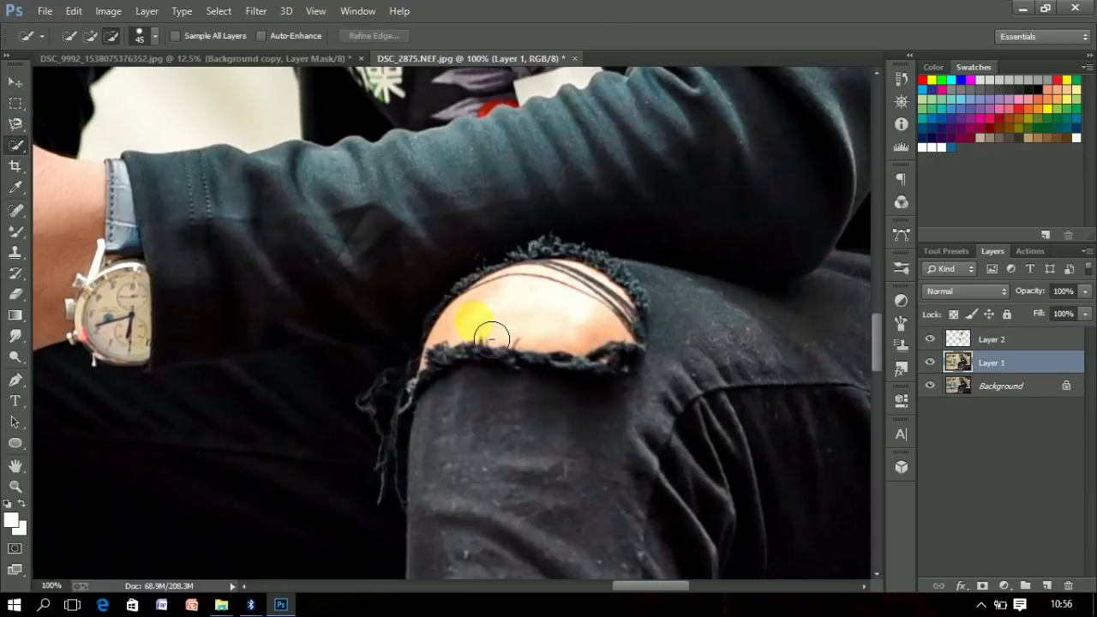
mouse_move(502, 334)
mouse_down()
mouse_move(581, 329)
mouse_move(628, 350)
mouse_up()
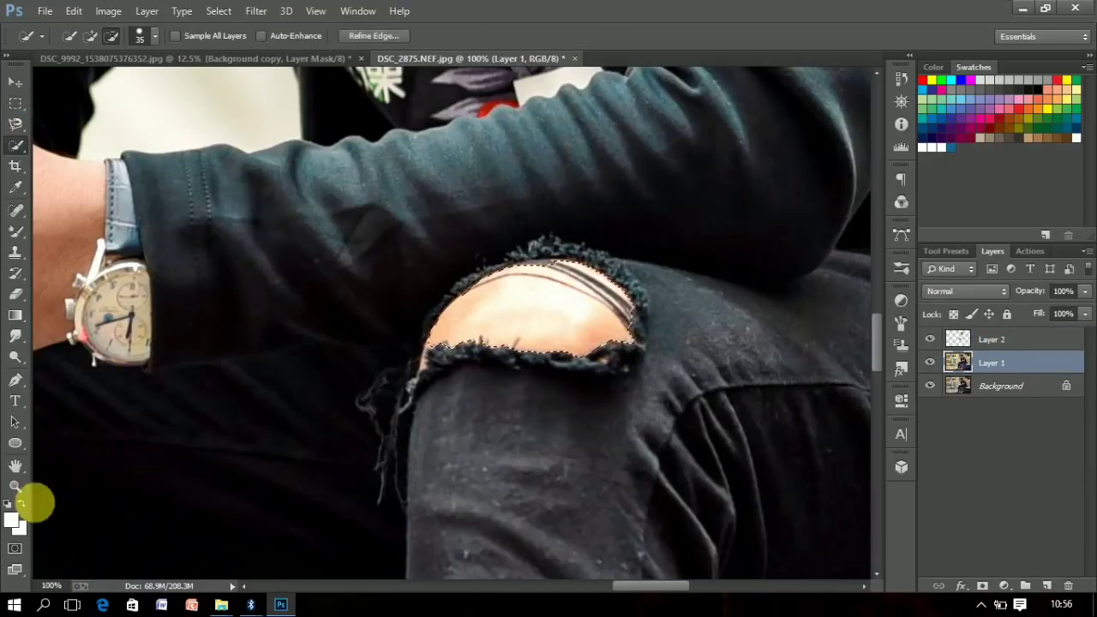
Drop the knee selection and make Layer 2 the active layer again.
click(15, 487)
right_click(484, 216)
click(506, 222)
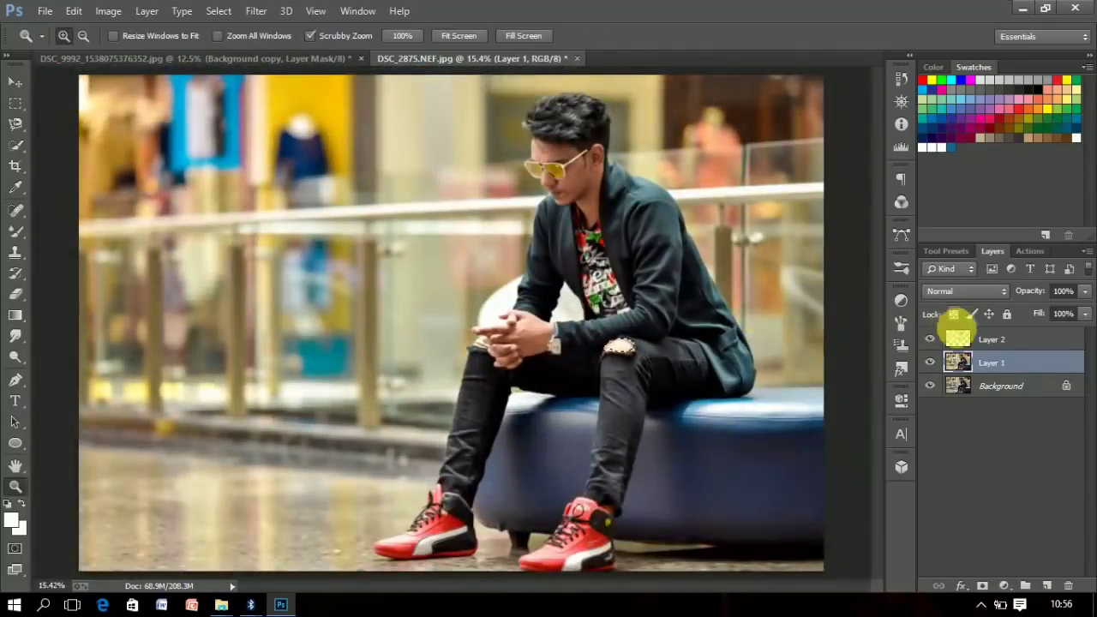
click(960, 339)
right_click(440, 168)
key(Escape)
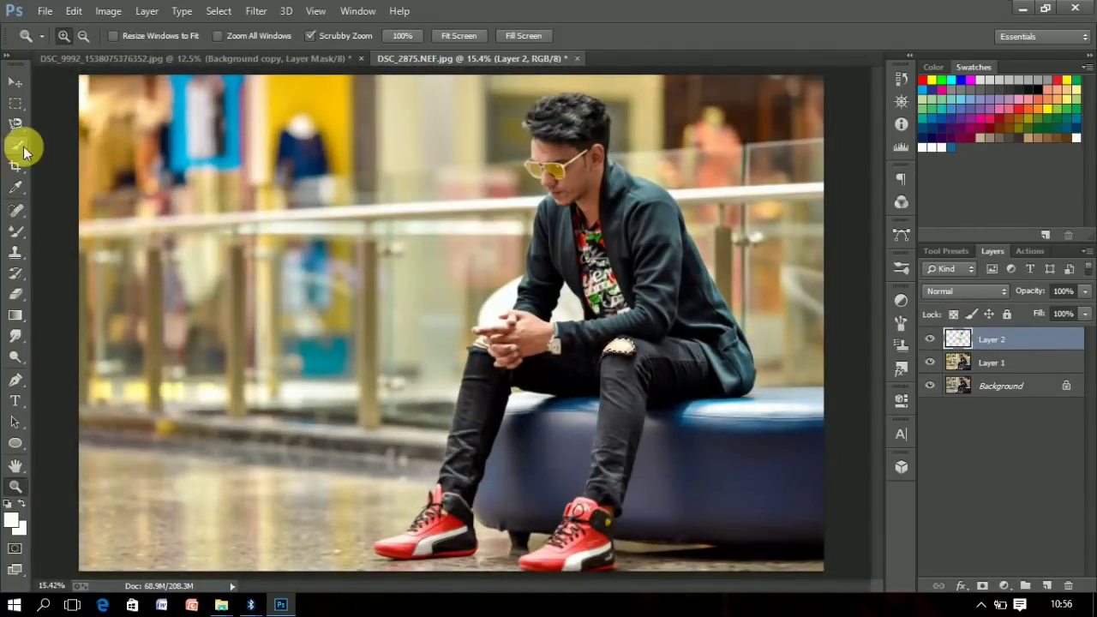
Brighten Layer 2 with a Curves adjustment, raising the RGB curve at input 156 to output 184.
click(16, 146)
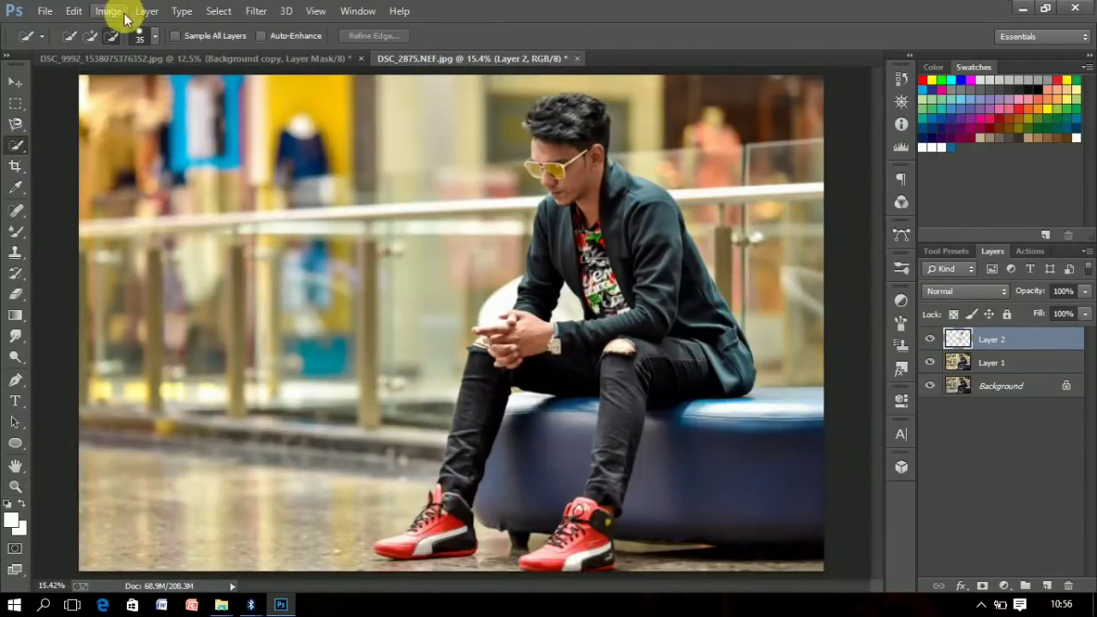
click(108, 10)
mouse_move(156, 53)
click(403, 82)
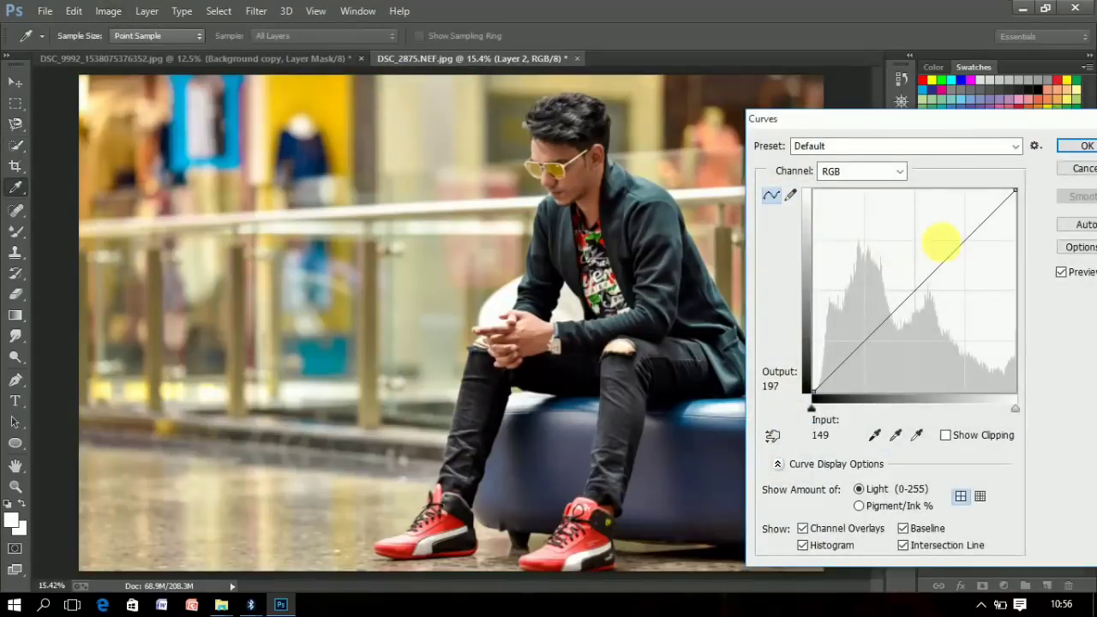
mouse_move(943, 257)
mouse_down()
mouse_move(951, 250)
mouse_move(940, 250)
mouse_up()
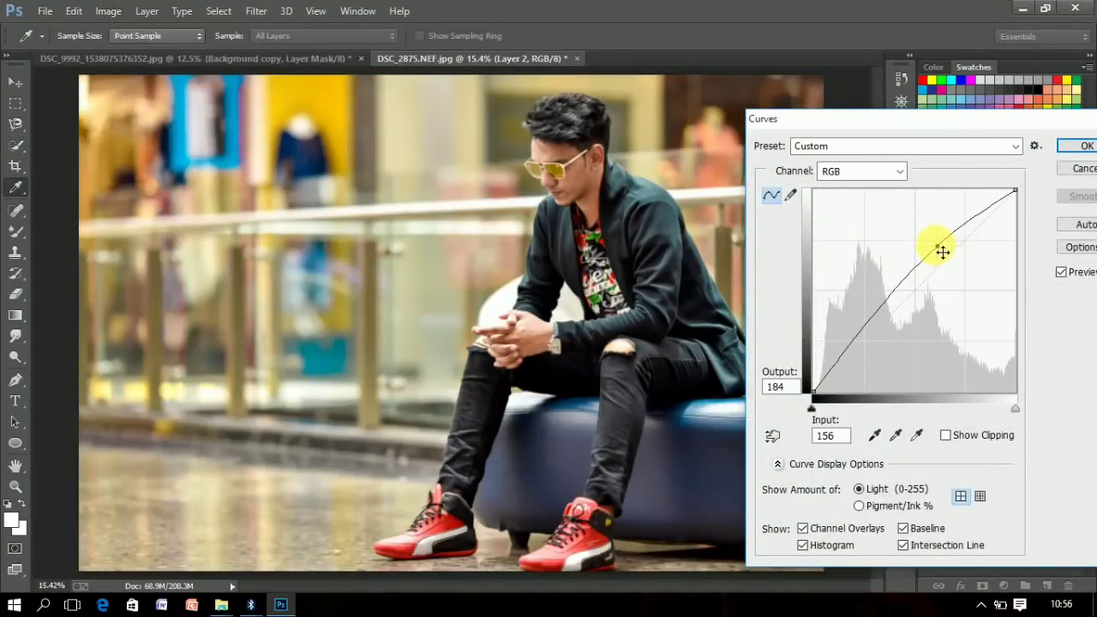
key(Return)
key(w)
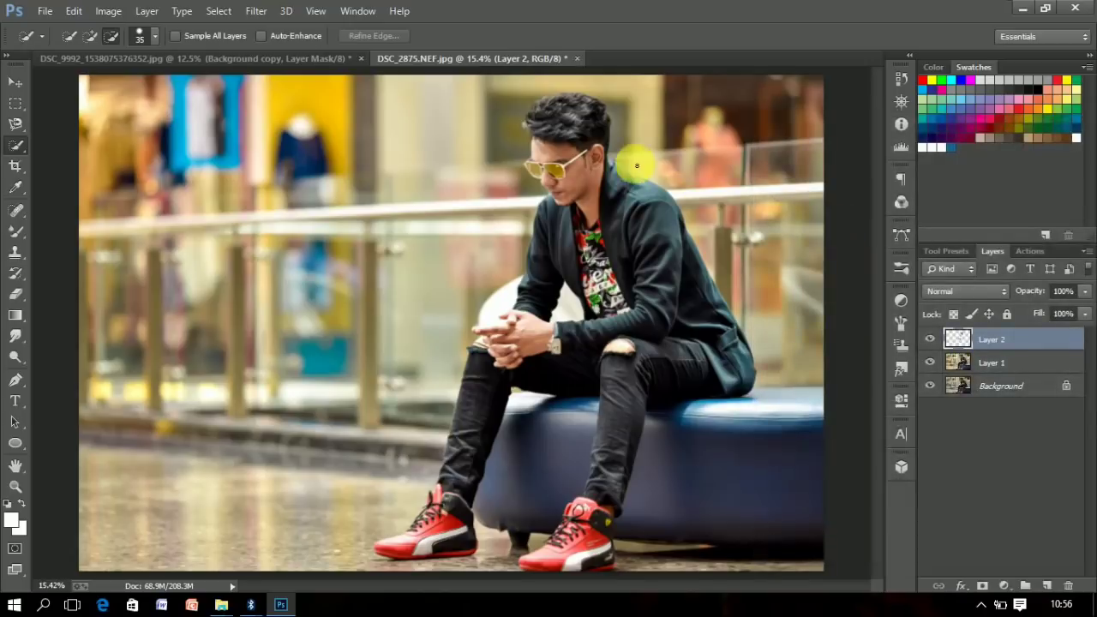
Apply a second, slighter Curves adjustment to Layer 2, raising the RGB curve at input 194 to output 200.
click(19, 82)
key(ctrl+e)
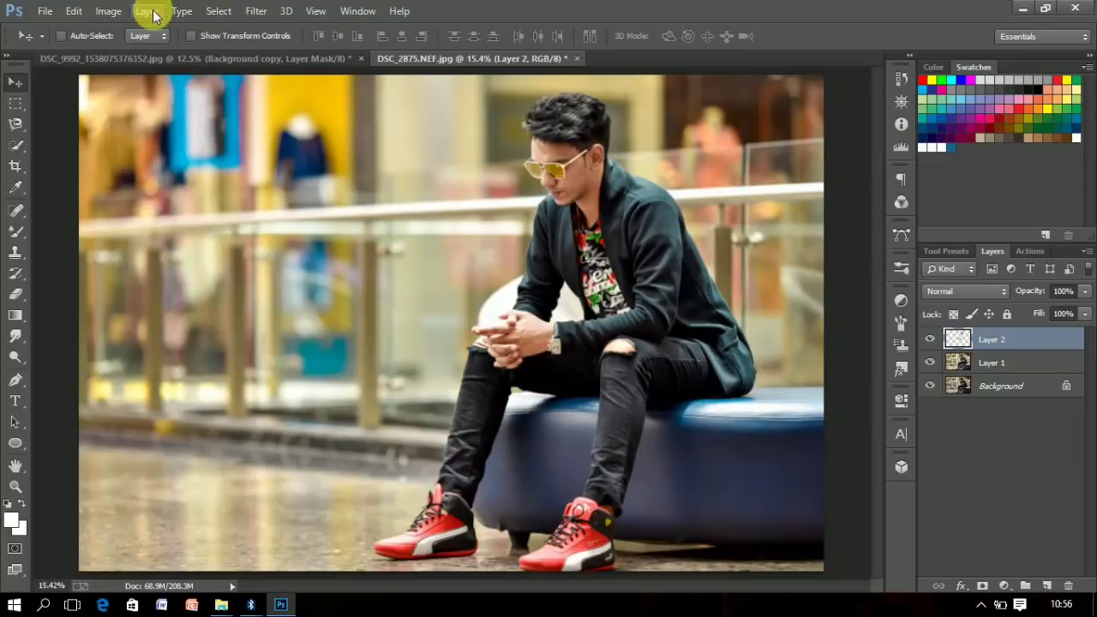
click(108, 11)
mouse_move(147, 49)
click(313, 81)
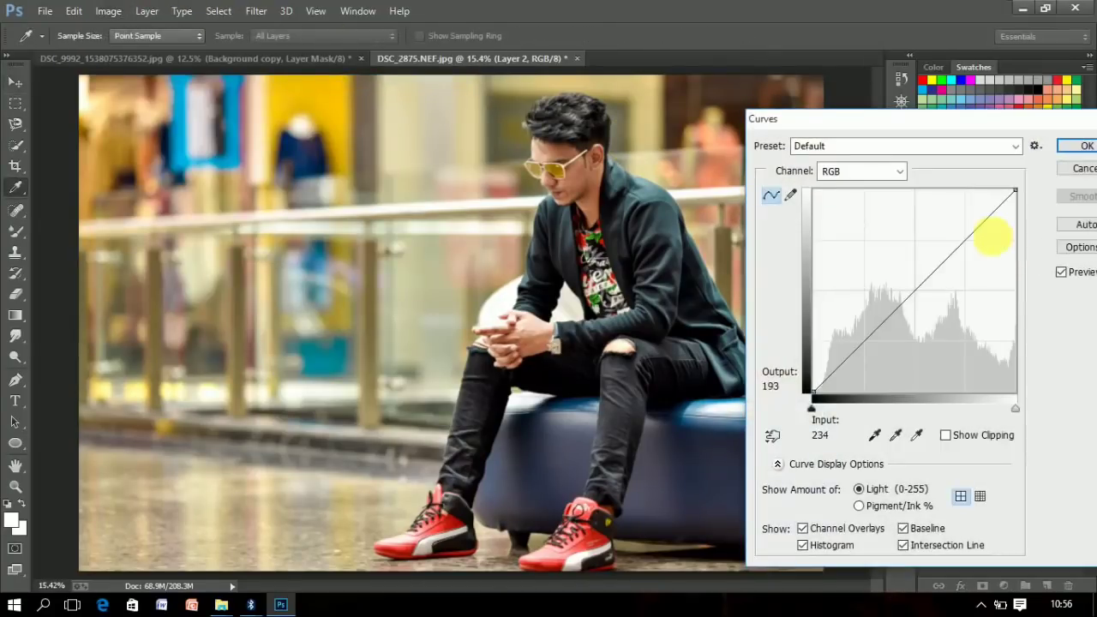
drag(969, 233, 971, 239)
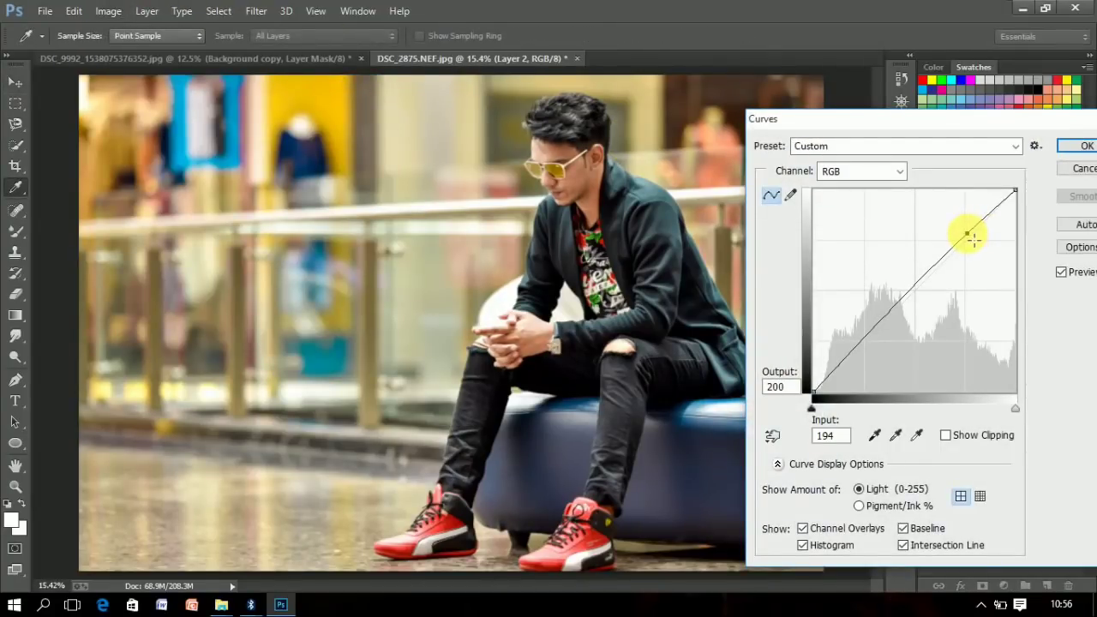
key(Return)
Erase the remaining Layer 2 brightening over the sunglasses and enlarge the Eraser brush to 90.
click(14, 486)
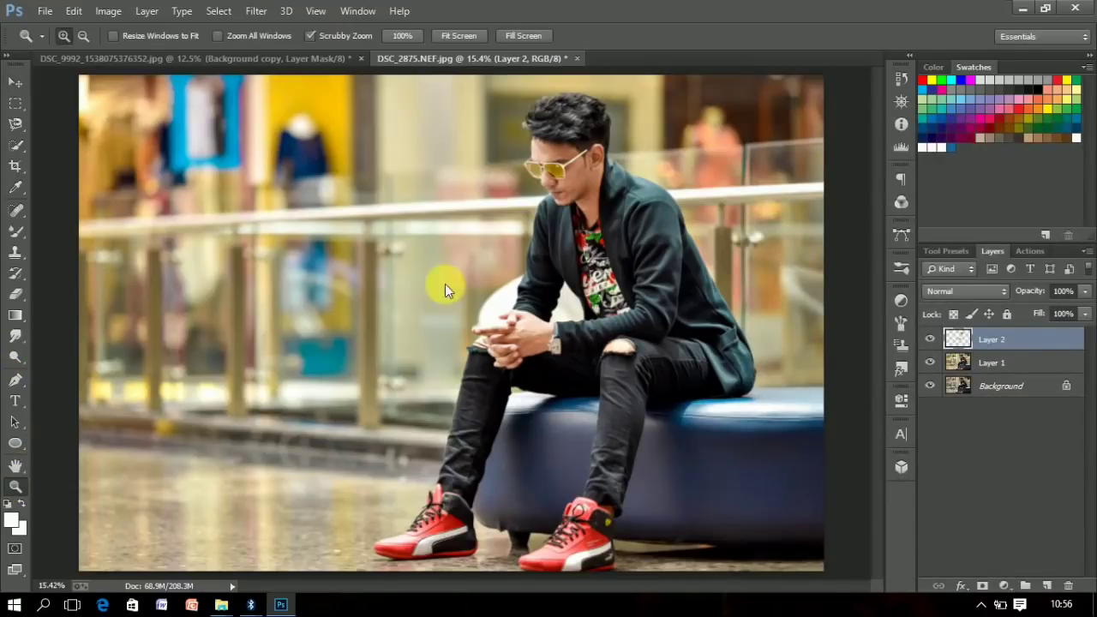
drag(587, 161, 591, 161)
key(e)
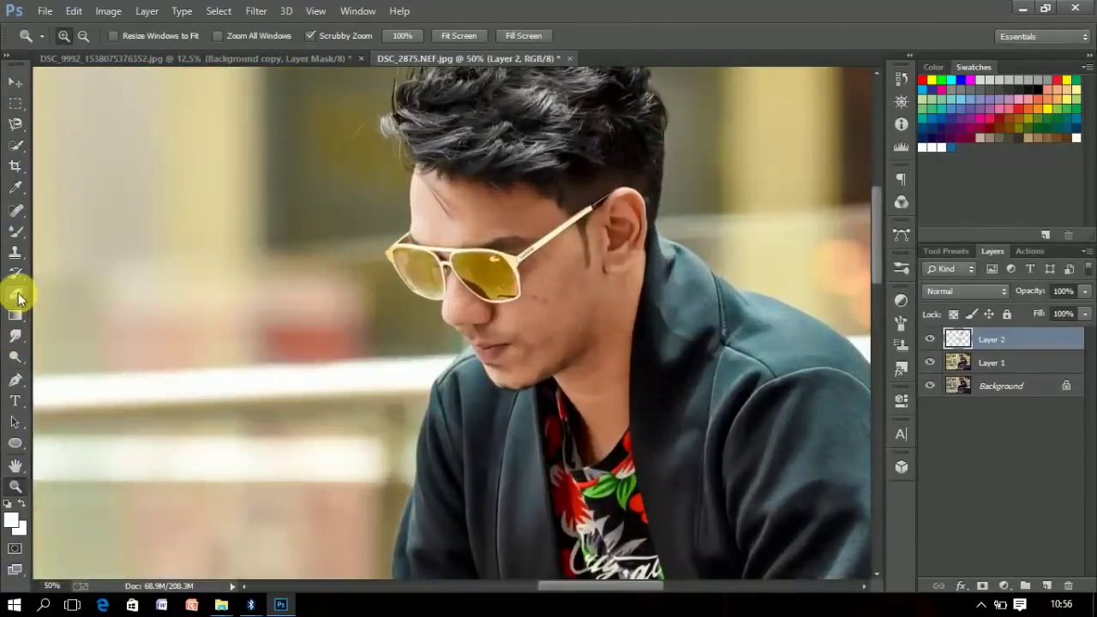
key(bracketright)
mouse_move(525, 281)
mouse_down()
mouse_move(436, 273)
mouse_move(442, 305)
mouse_move(415, 293)
mouse_move(470, 299)
mouse_up()
key(bracketright)
key(bracketright)
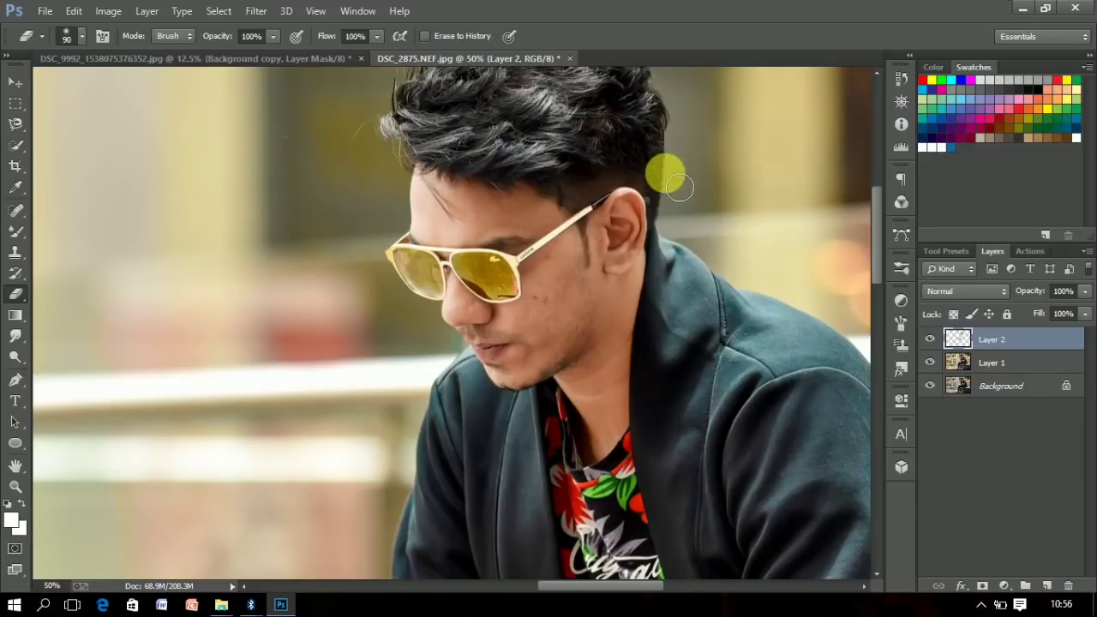
Merge Layer 2 and Layer 1 down into the Background and duplicate the merged image onto a new layer.
shift+click(994, 360)
key(ctrl+e)
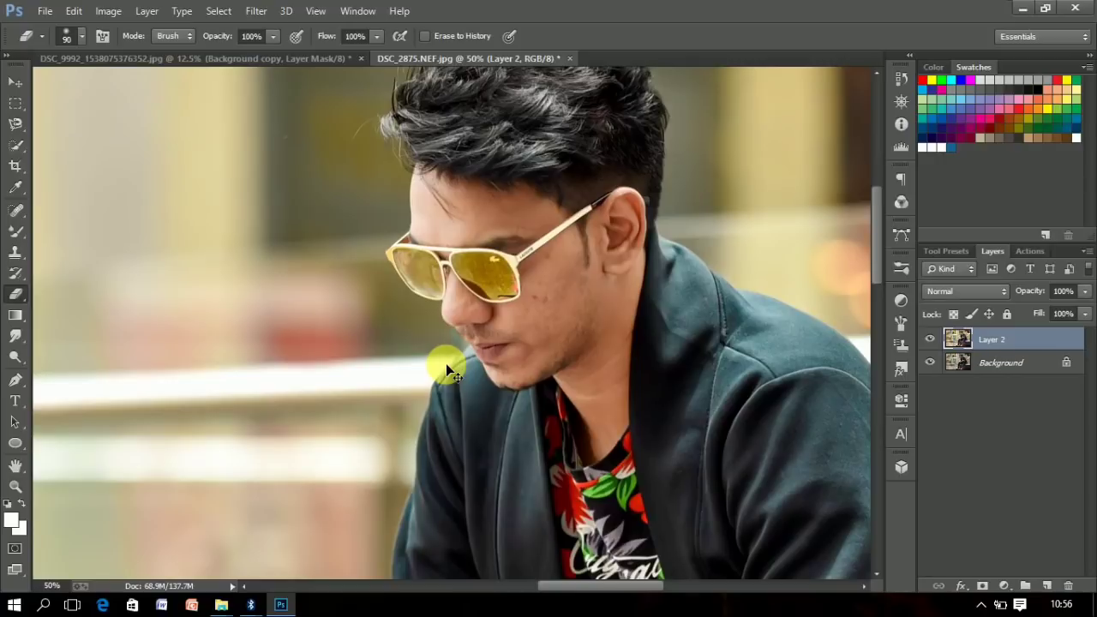
click(16, 485)
right_click(570, 284)
click(602, 281)
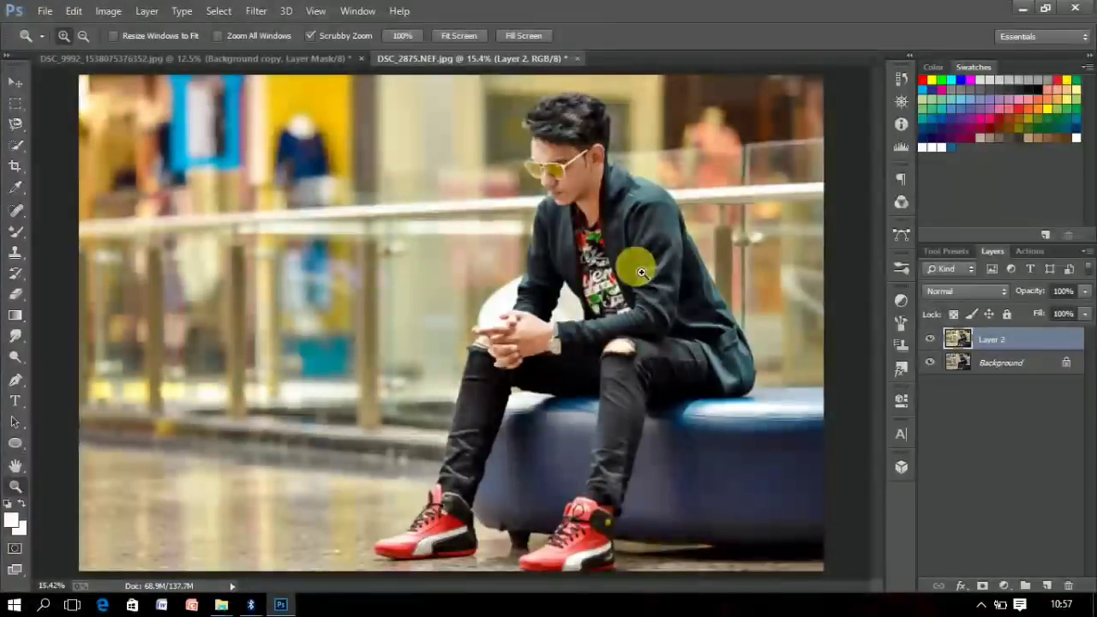
key(Delete)
key(ctrl+j)
Smooth the skin on the duplicated layer with the Imagenomic Portraiture filter, using the Default preset.
click(256, 10)
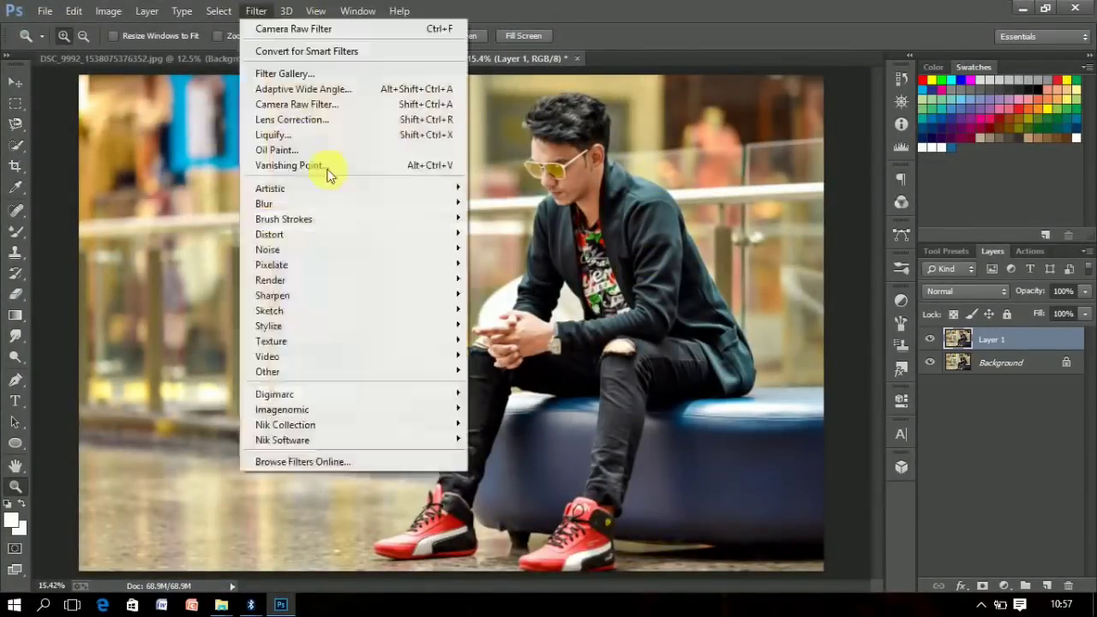
mouse_move(350, 409)
click(537, 416)
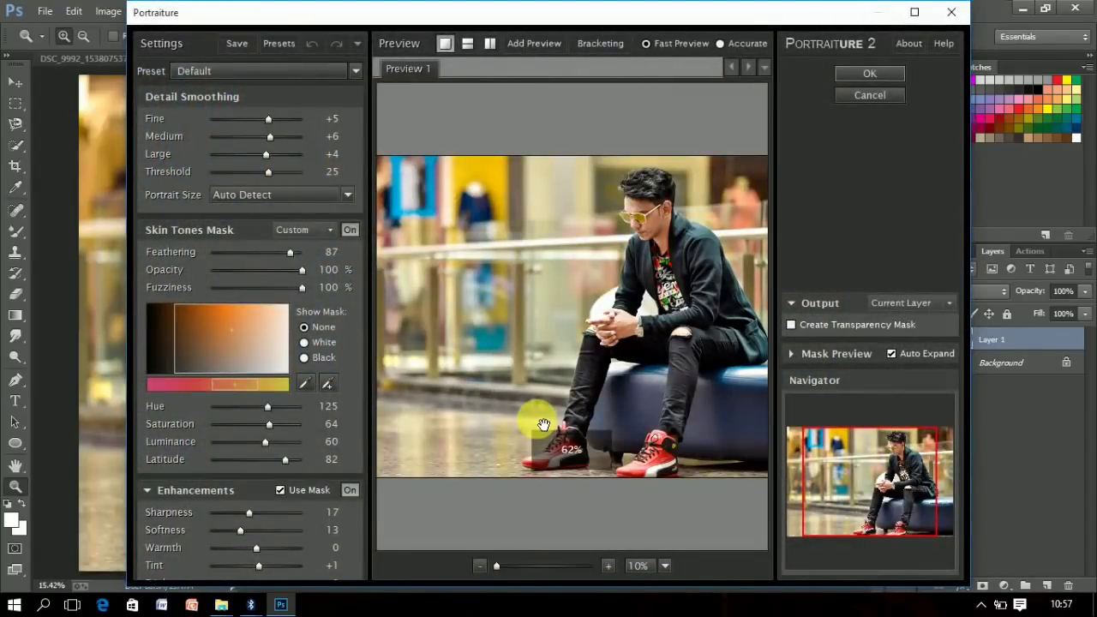
key(Return)
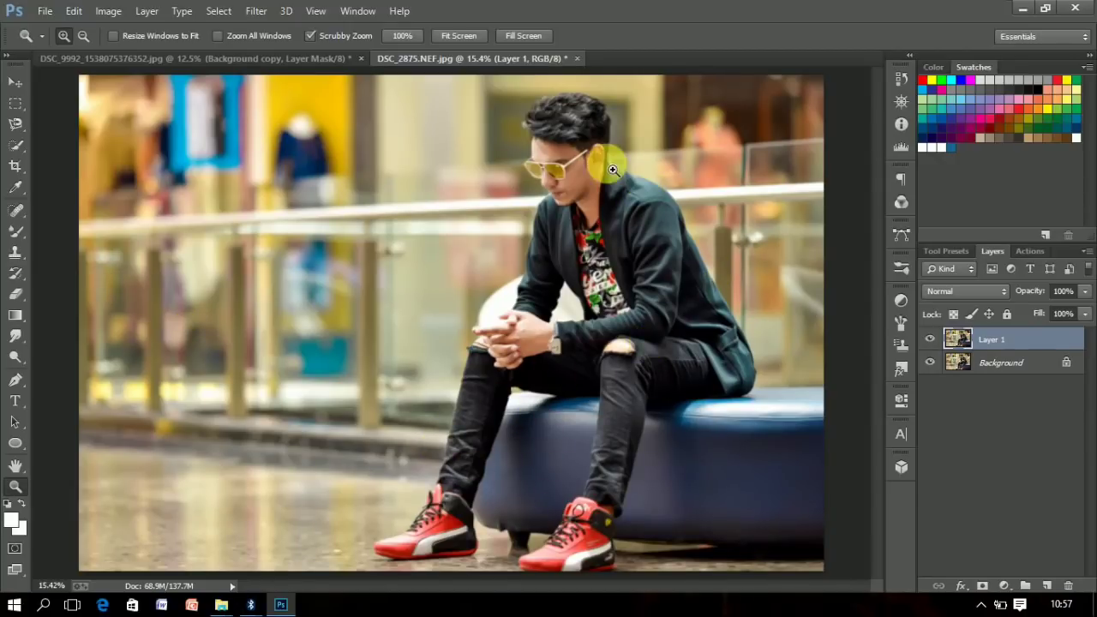
Smooth the skin on the man's cheek with the Mixer Brush, varying the brush size between 60 and 80.
drag(613, 170, 519, 168)
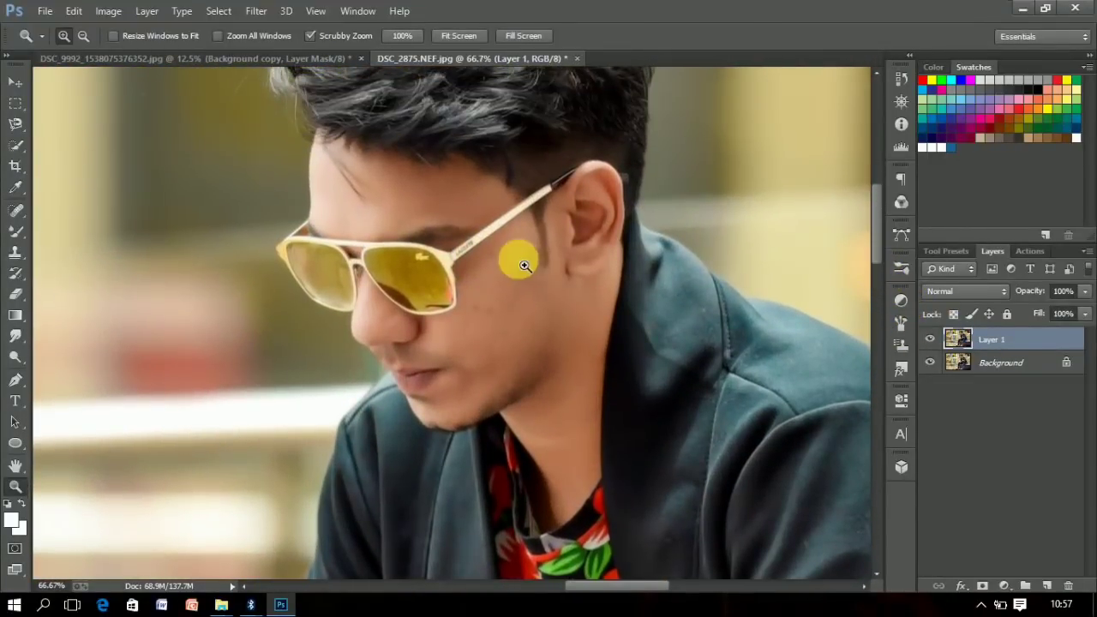
click(519, 254)
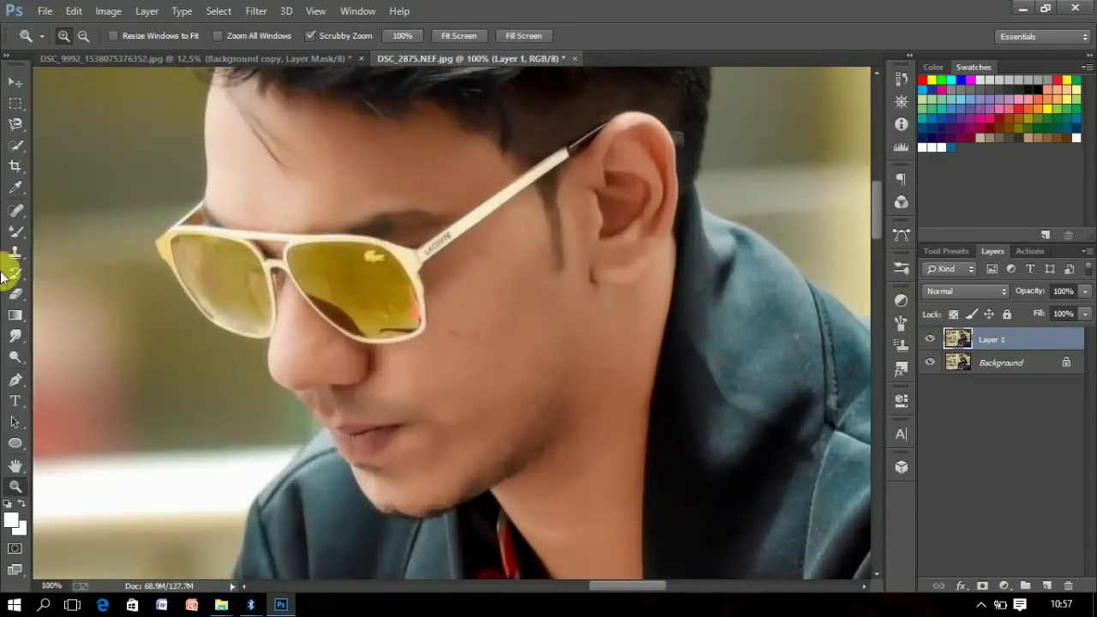
click(13, 233)
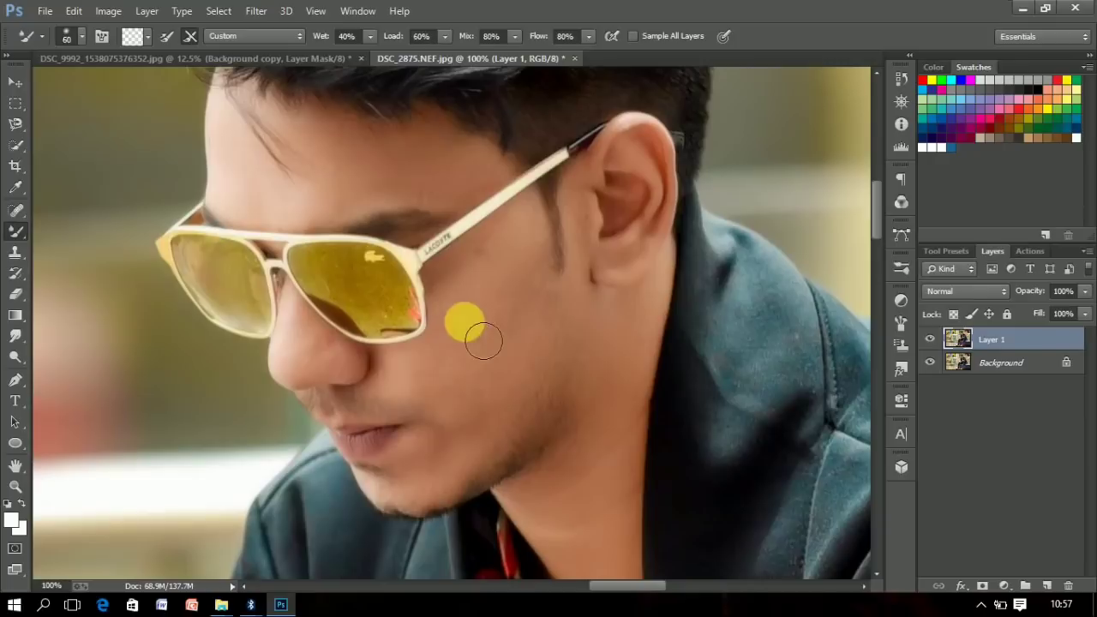
key(bracketright)
key(bracketright)
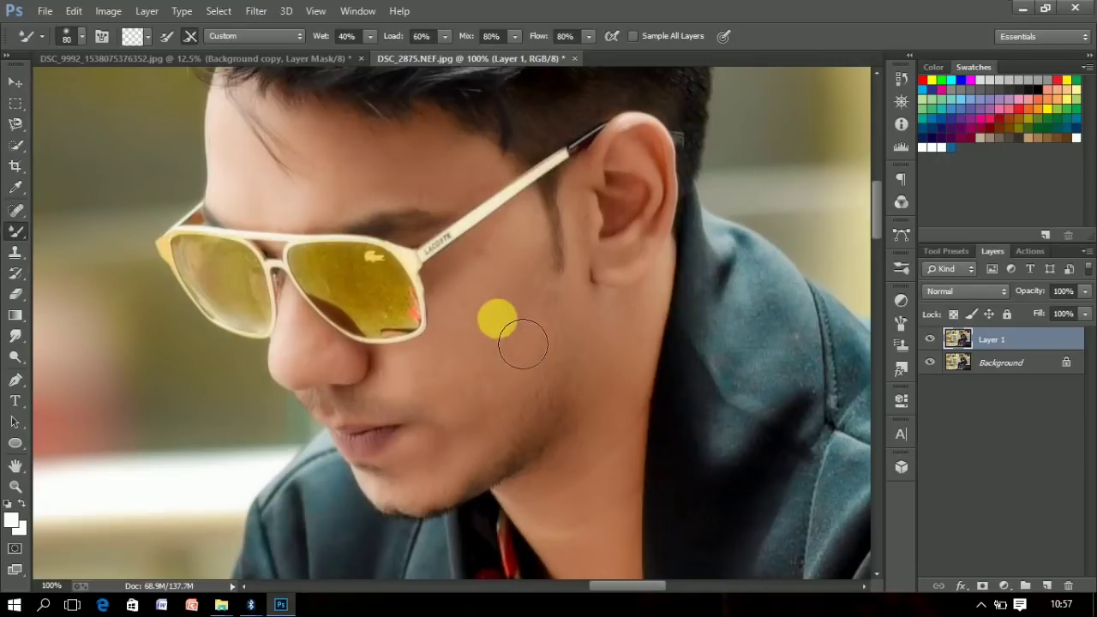
key(bracketleft)
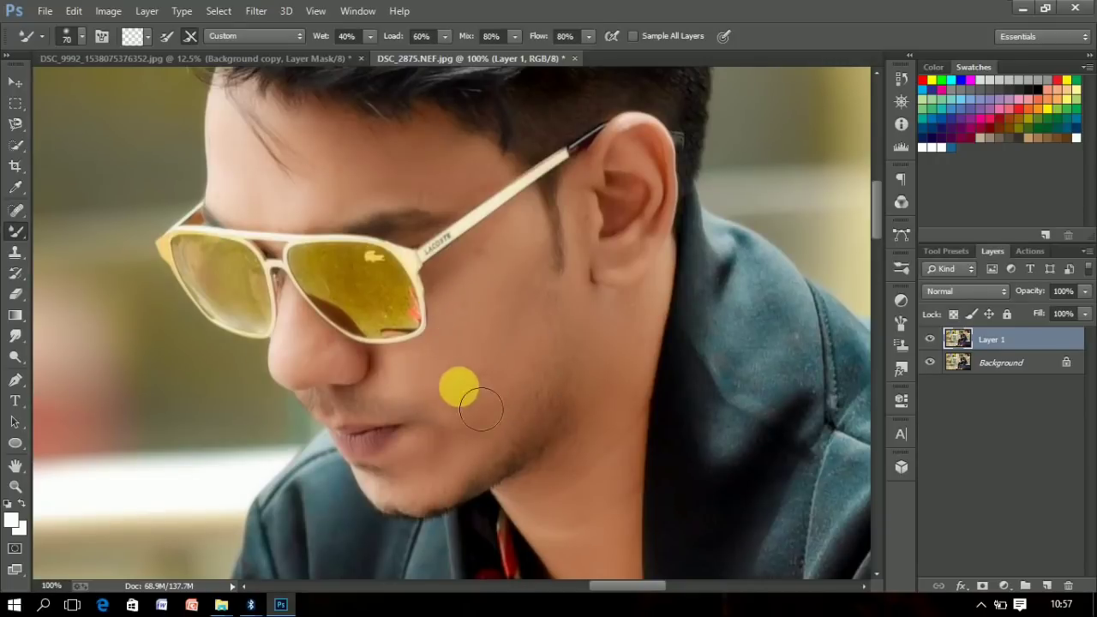
key(bracketright)
key(bracketright)
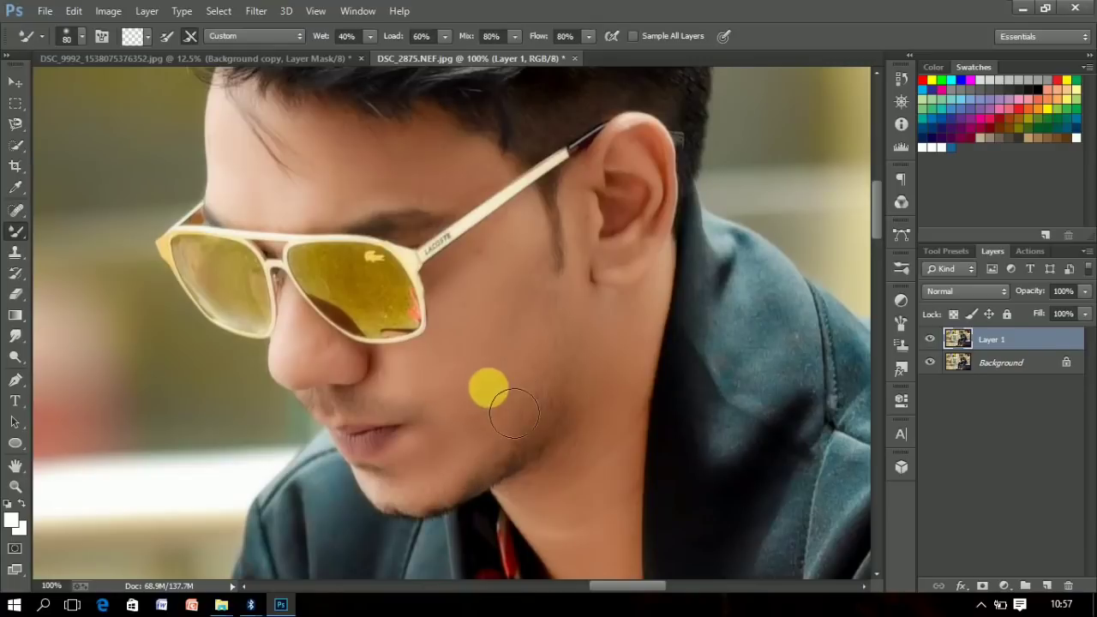
key(bracketleft)
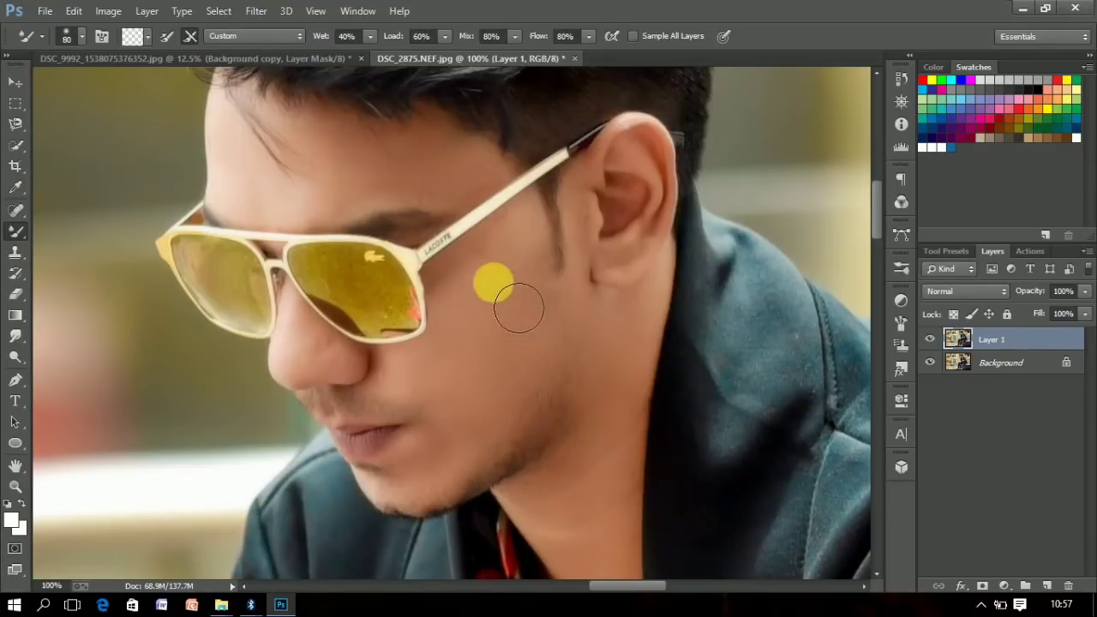
Blend the skin around the chin and forehead with a smaller Mixer Brush, sized 45 to 50.
key(bracketleft)
key(bracketleft)
key(bracketleft)
key(bracketleft)
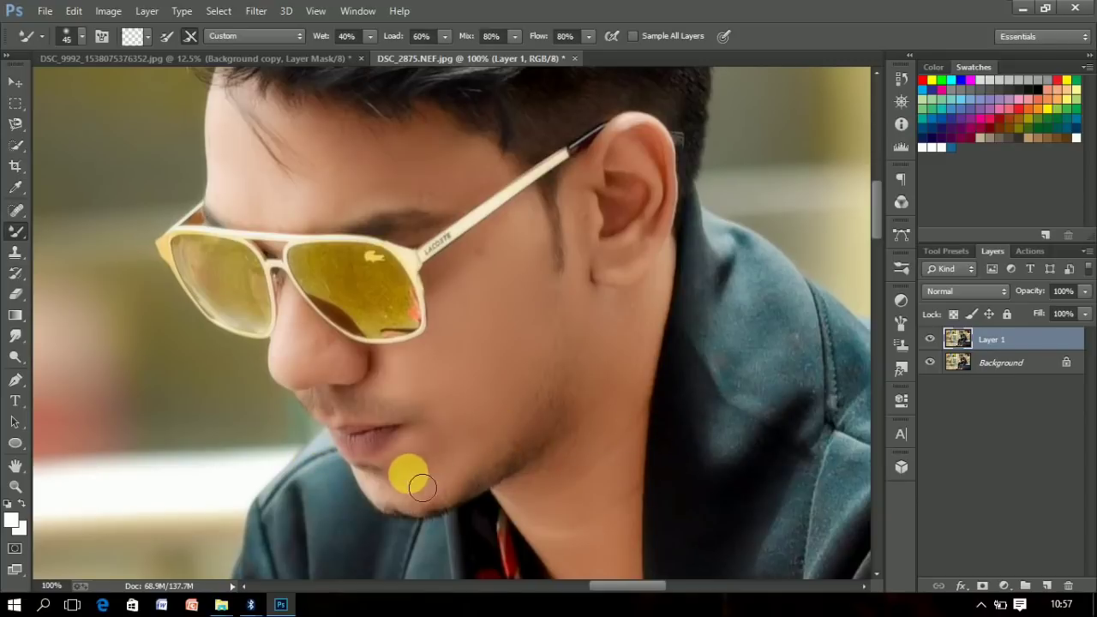
key(bracketright)
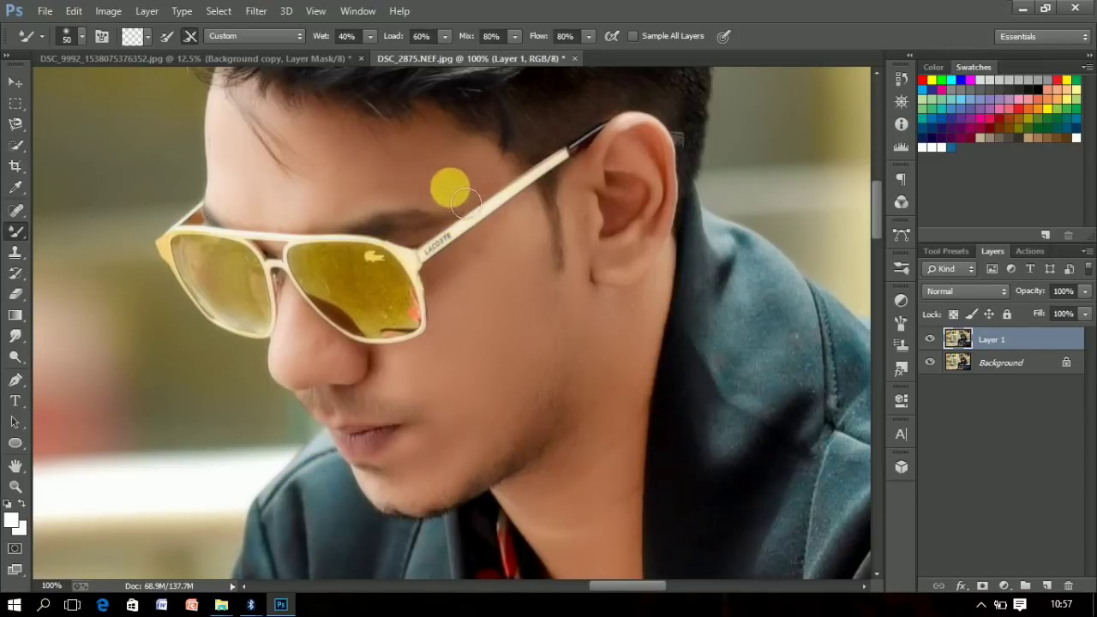
Check the smoothed face close up and in the full image, and merge Layer 1 into the Background.
click(15, 486)
alt+click(611, 239)
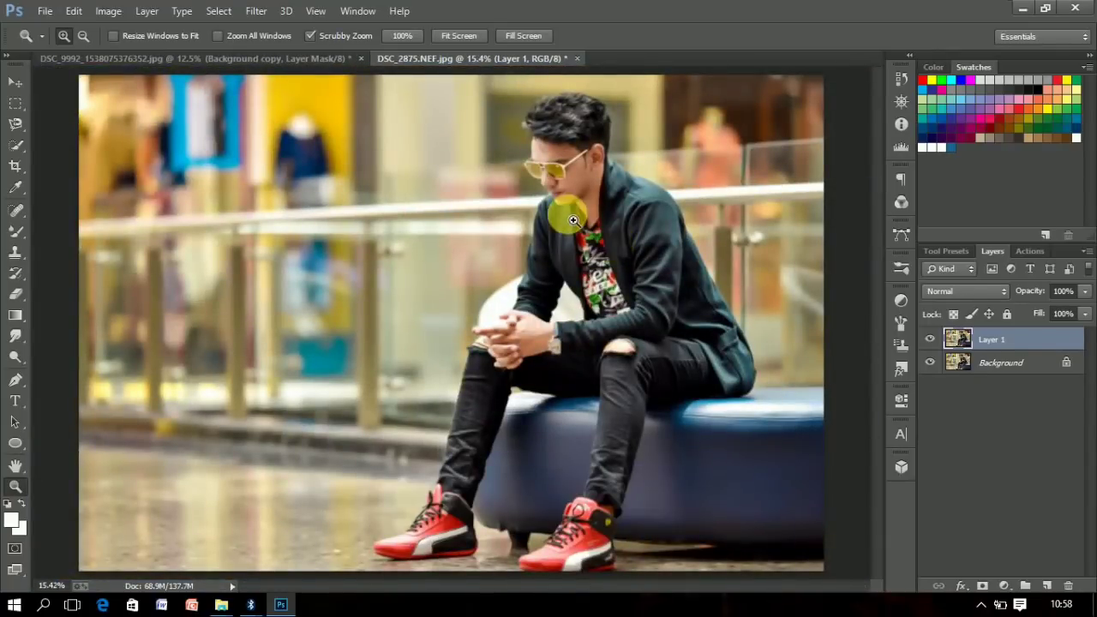
drag(568, 214, 617, 178)
right_click(617, 179)
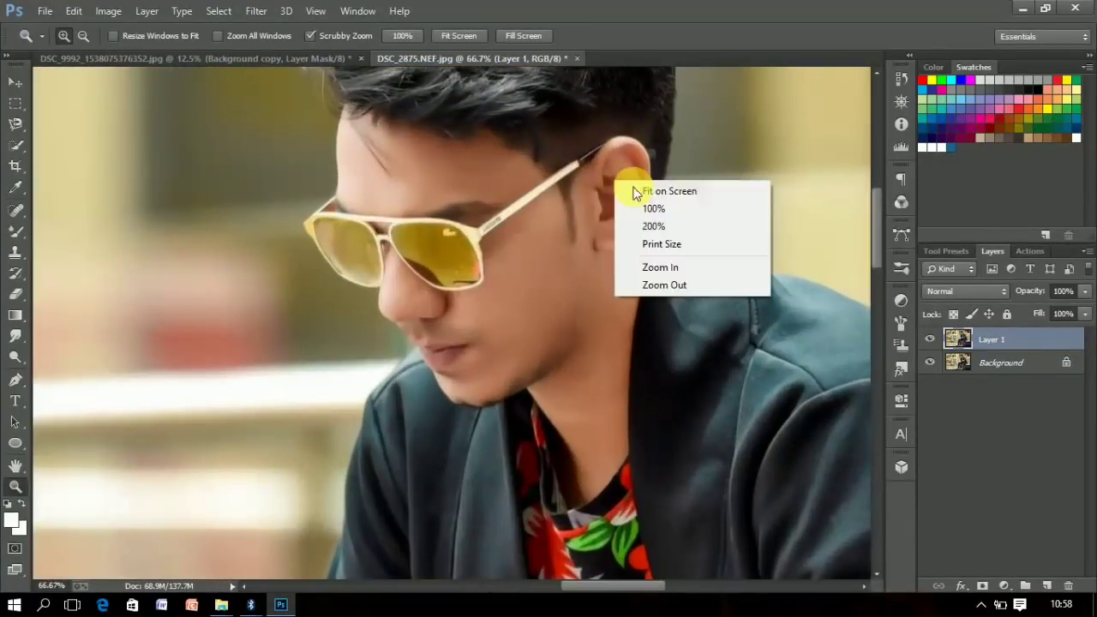
click(640, 190)
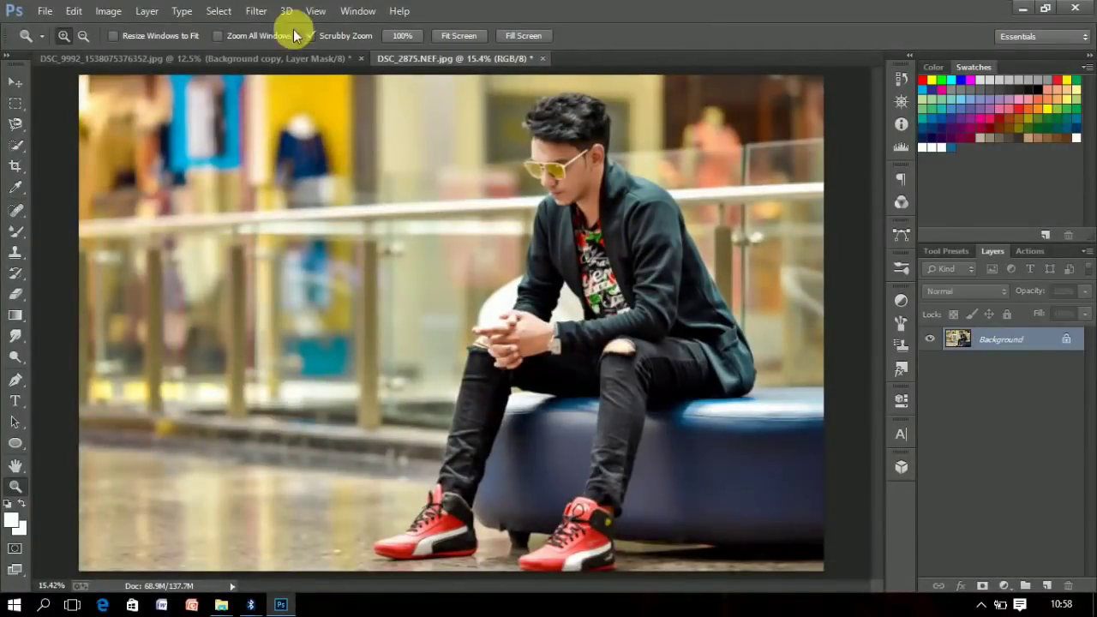
Duplicate the merged image and, in the Camera Raw filter, set Temperature to +5, Tint to -2 and Exposure to +0.15.
click(260, 12)
click(347, 103)
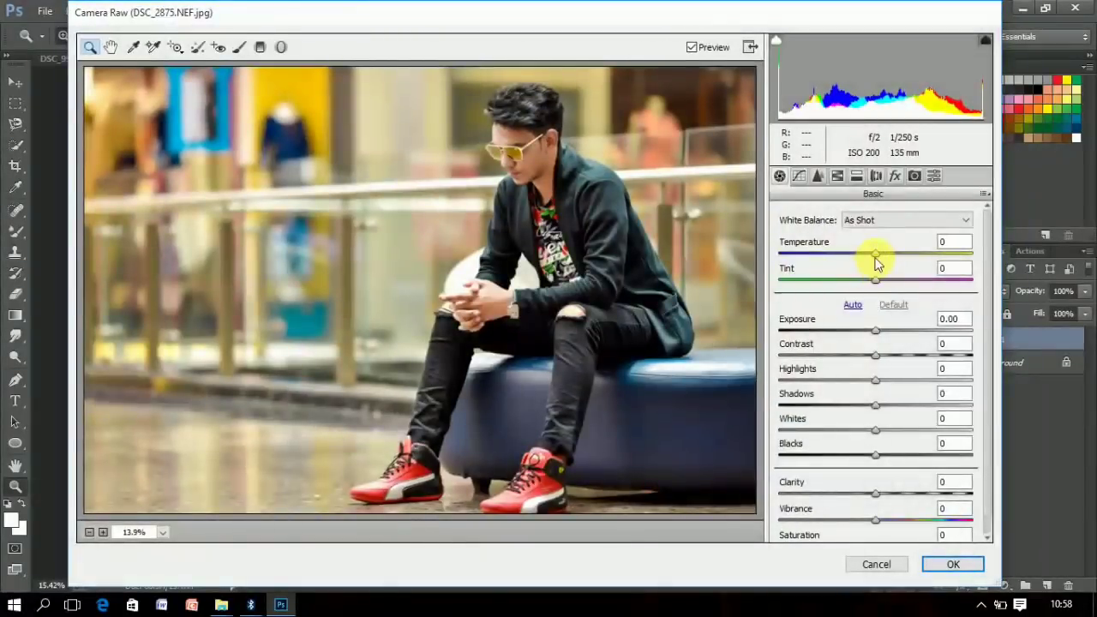
click(881, 255)
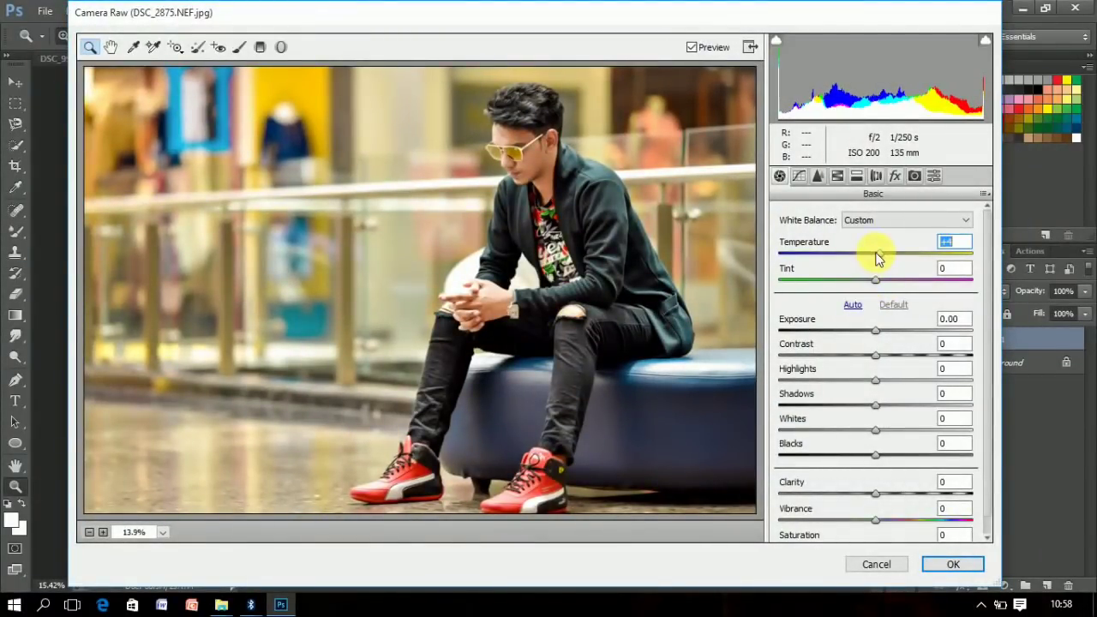
text(6)
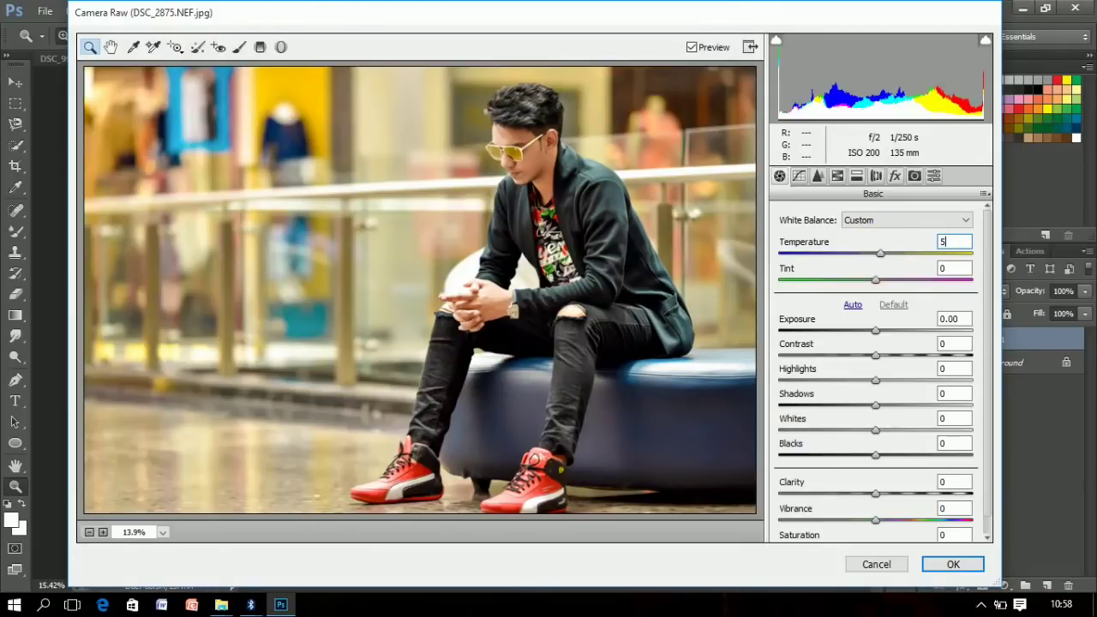
text(.15)
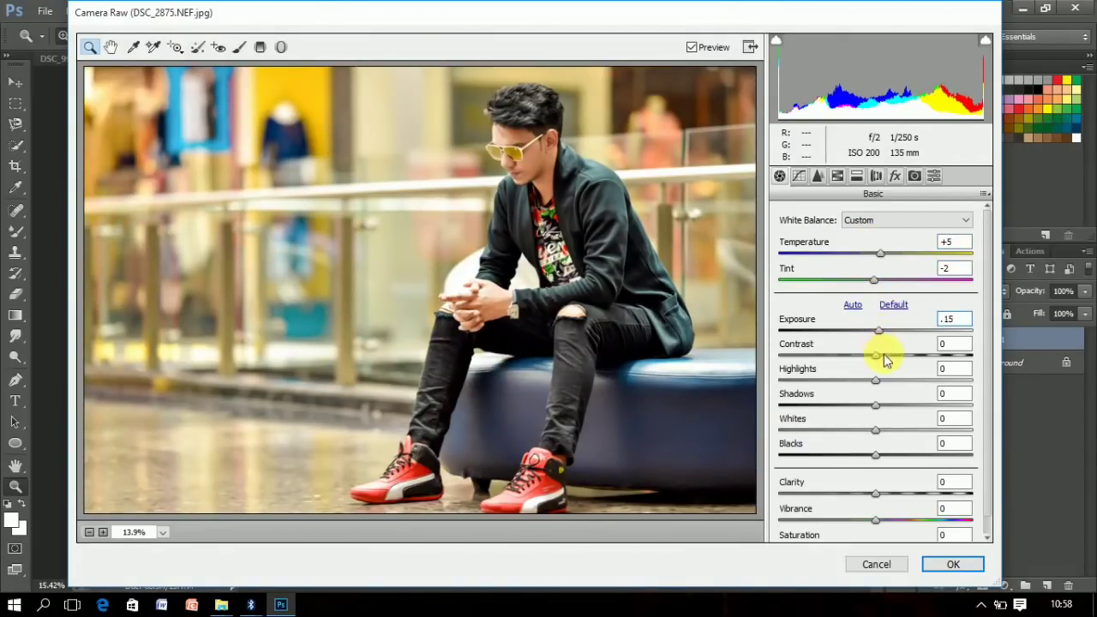
Set Contrast to +13, Highlights to -25, Shadows to +27, Whites to +26 and Blacks to -22 in Camera Raw.
click(887, 359)
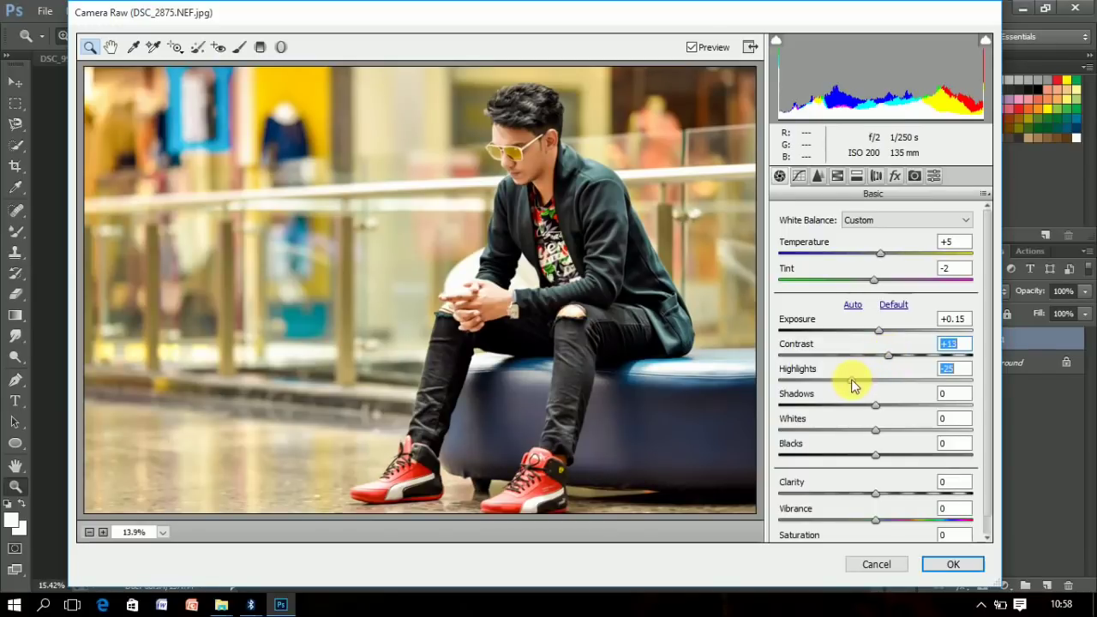
click(911, 407)
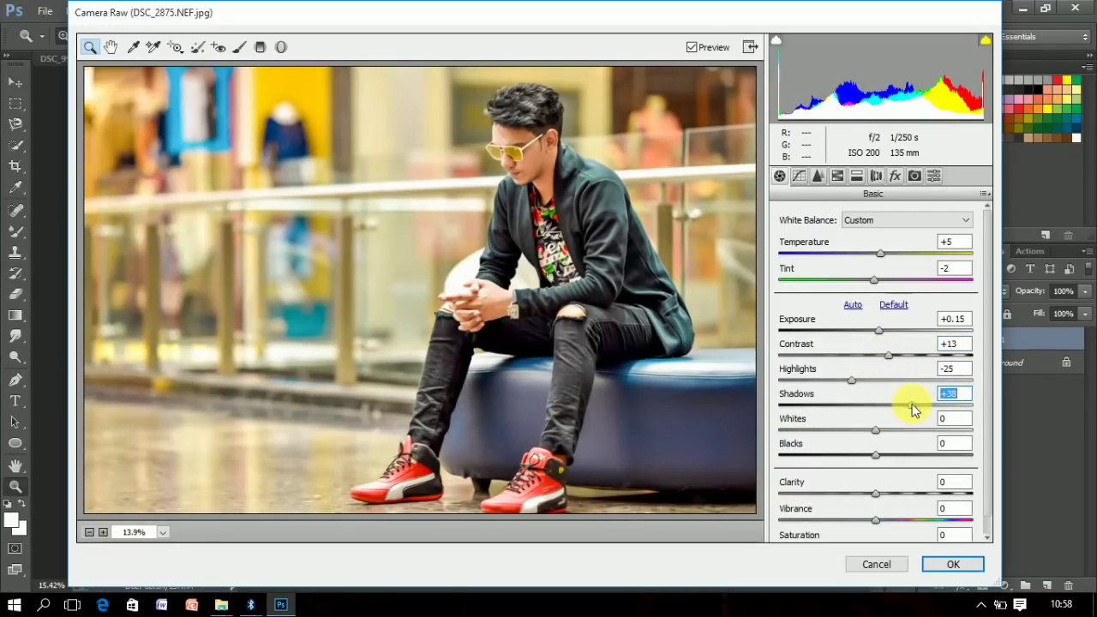
drag(912, 403, 900, 410)
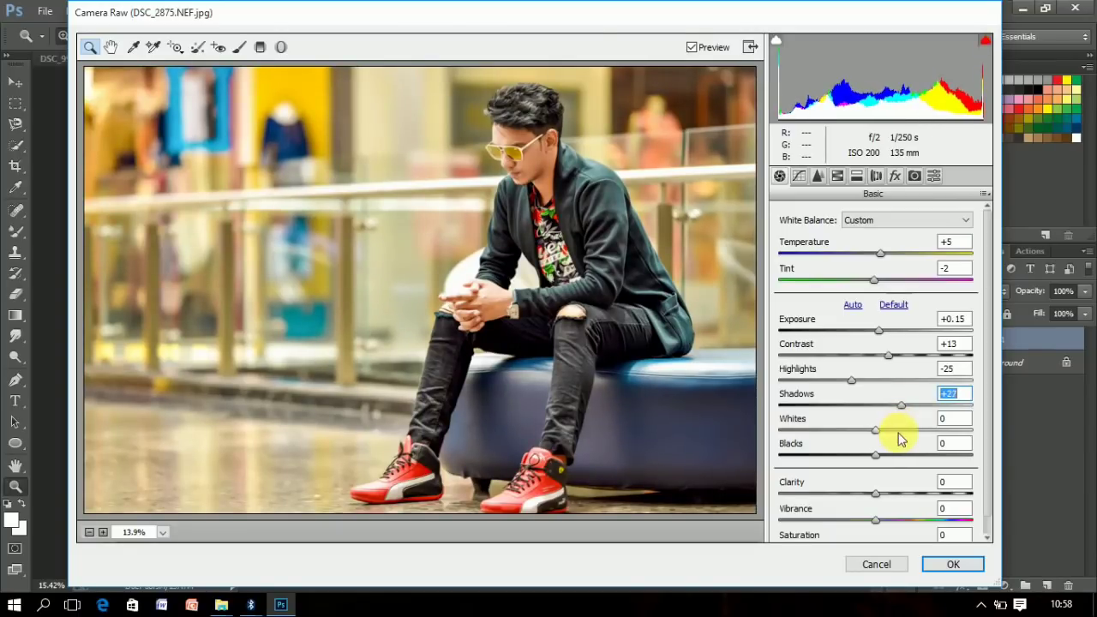
click(900, 430)
click(897, 455)
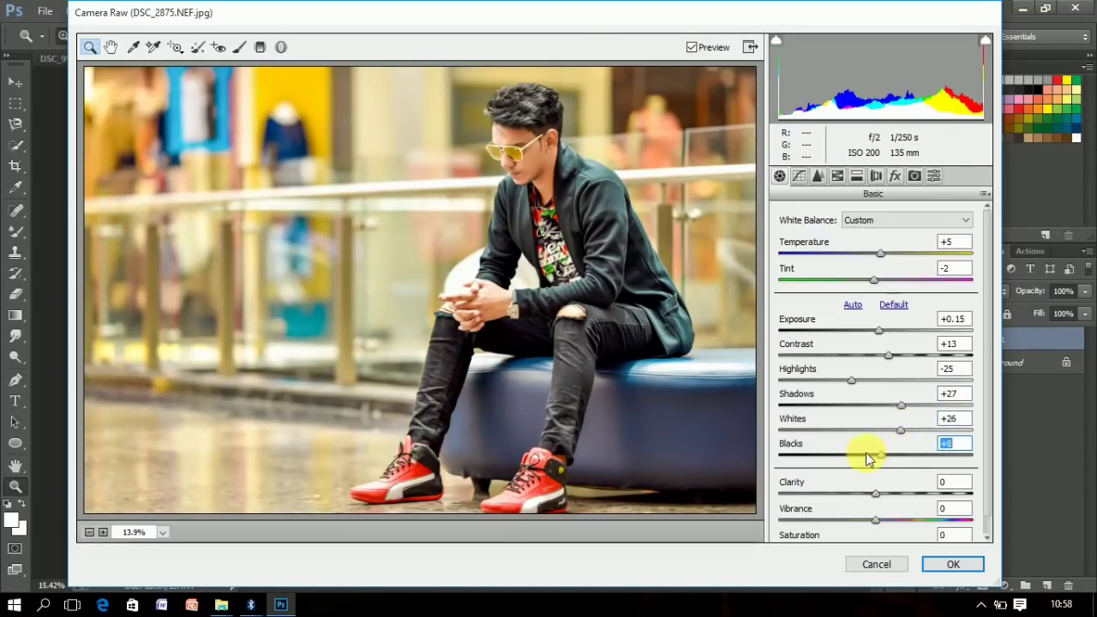
mouse_move(865, 452)
mouse_down()
mouse_move(901, 453)
mouse_move(854, 460)
mouse_up()
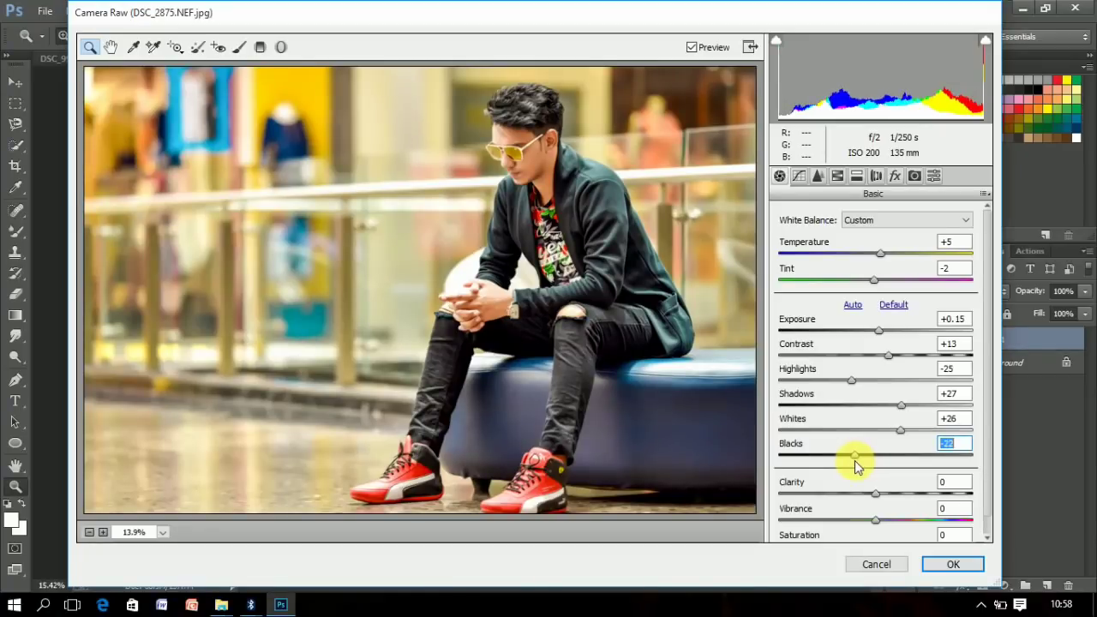
Try raising Clarity and adding a post-crop vignette with an amount of -33, and reset both sliders.
drag(907, 495, 889, 498)
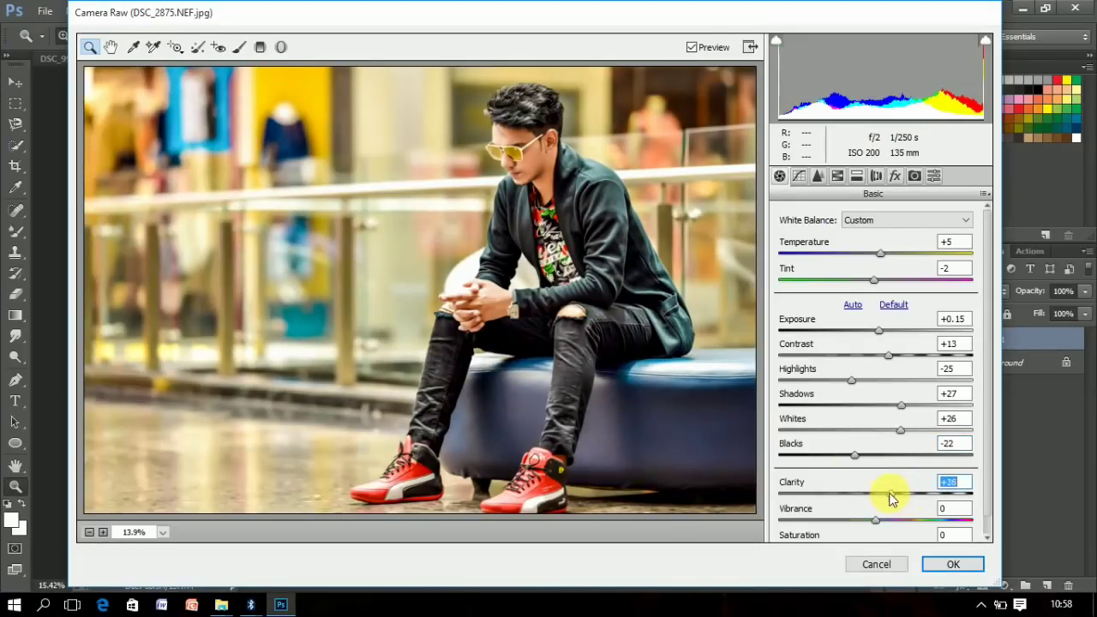
double_click(889, 498)
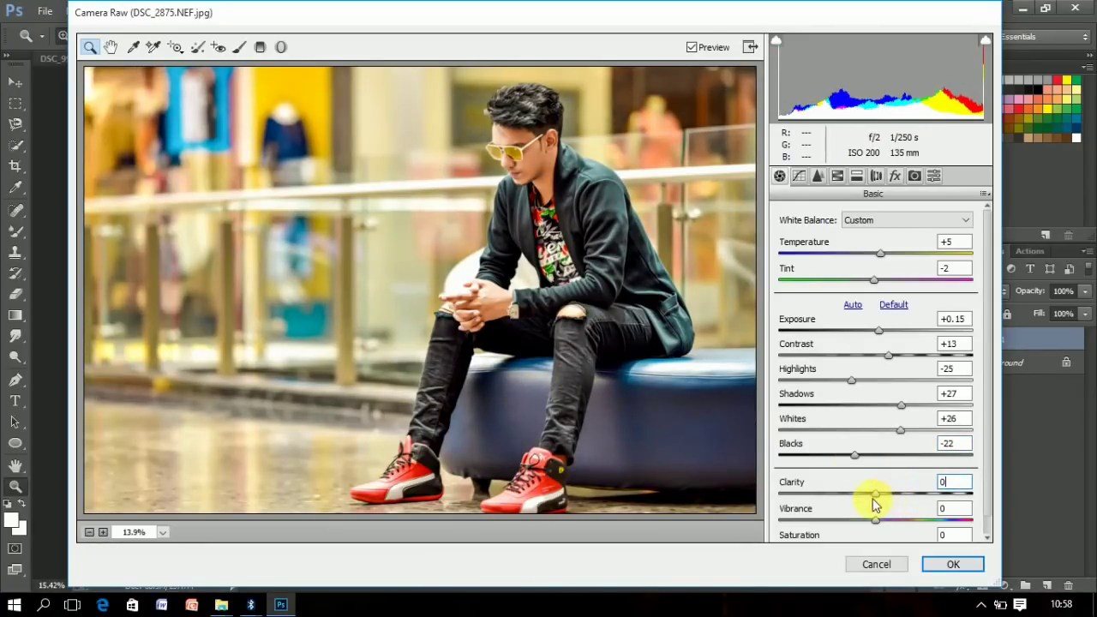
click(819, 175)
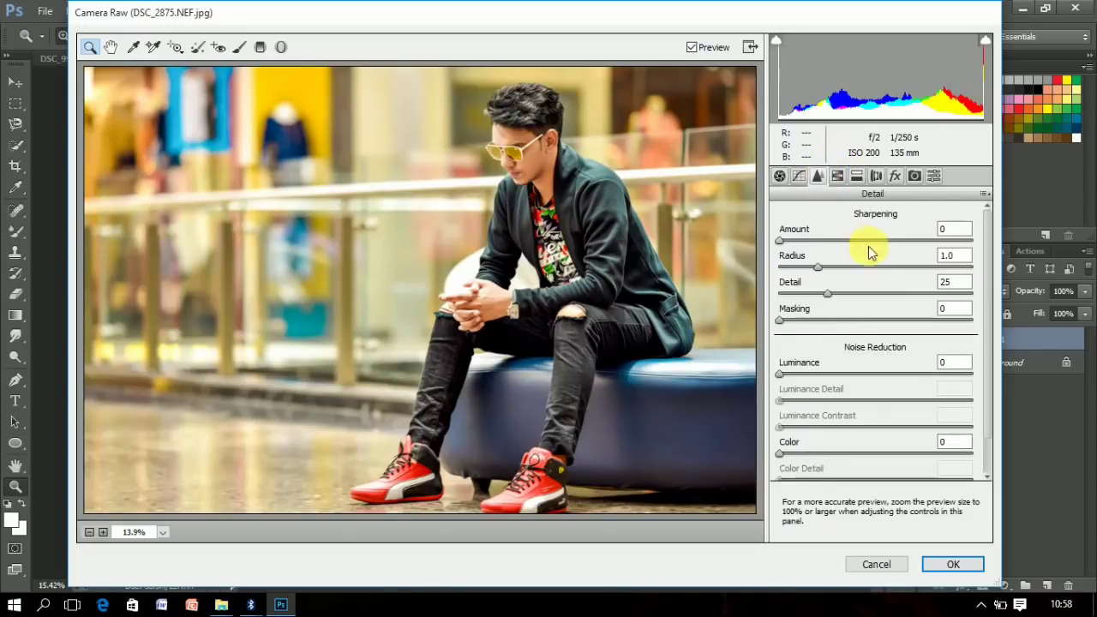
click(895, 176)
click(857, 384)
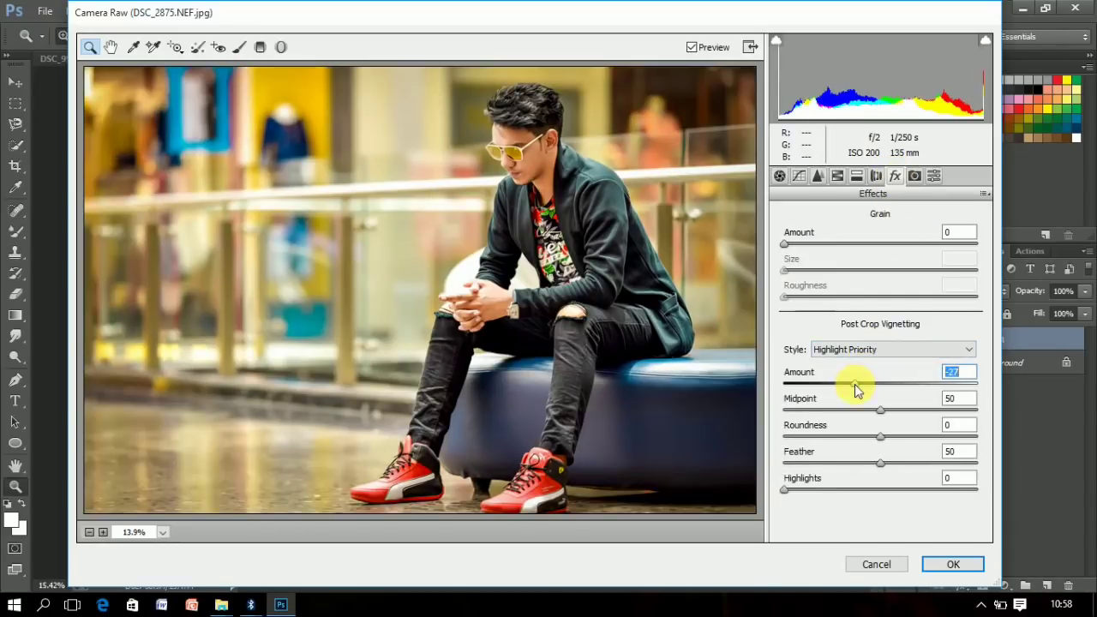
drag(854, 384, 848, 385)
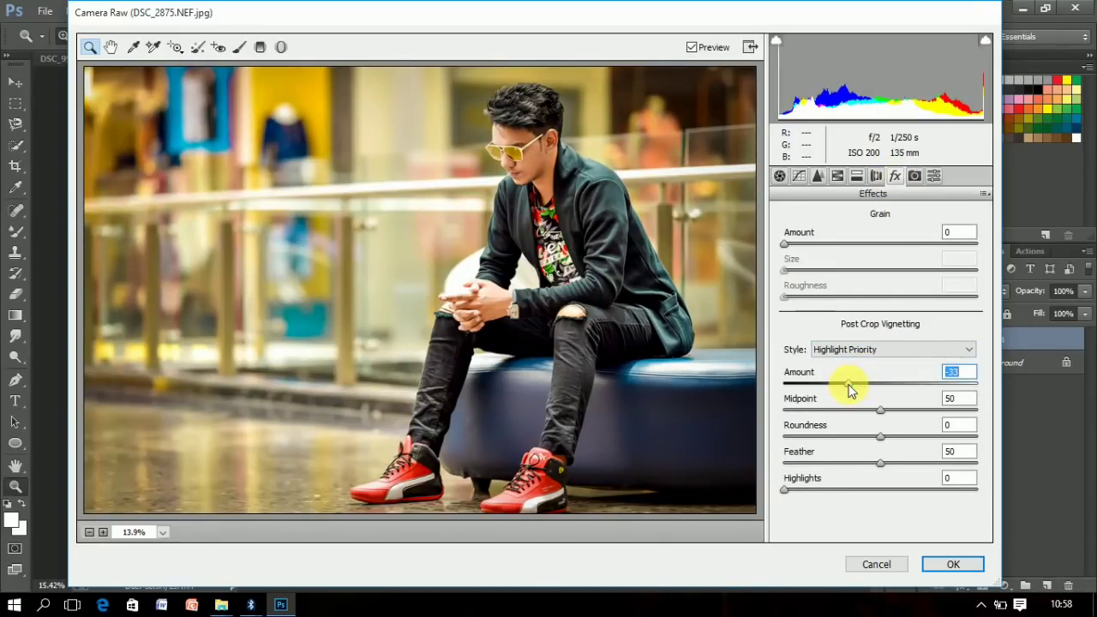
double_click(848, 386)
Apply the Camera Raw grade merged into the Background and save the image as a JPEG at quality 10.
key(Return)
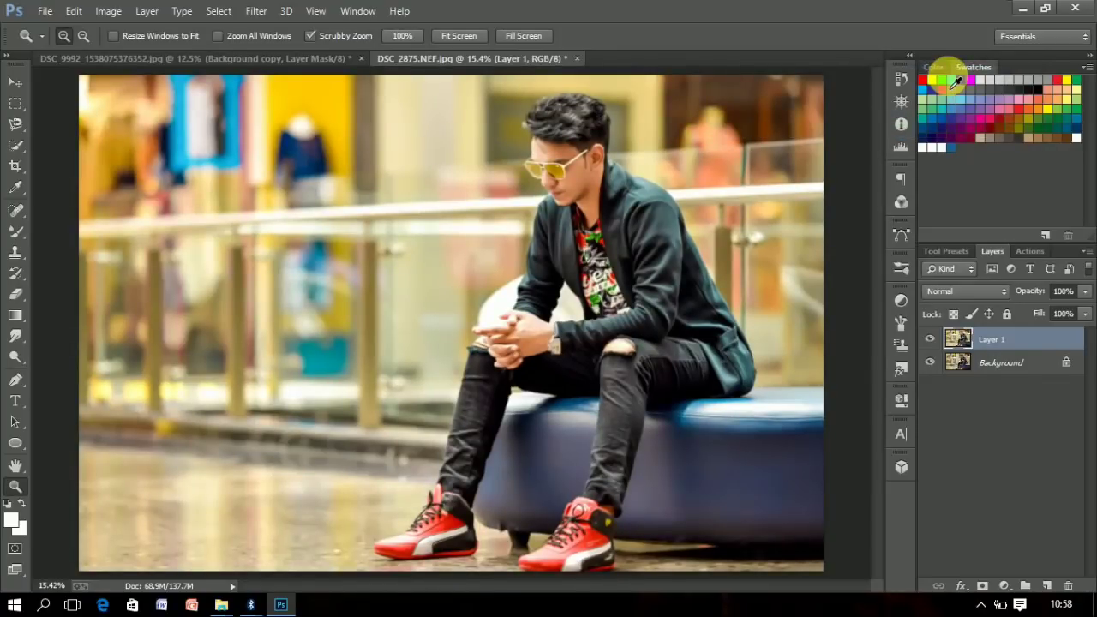
key(ctrl+e)
key(ctrl+s)
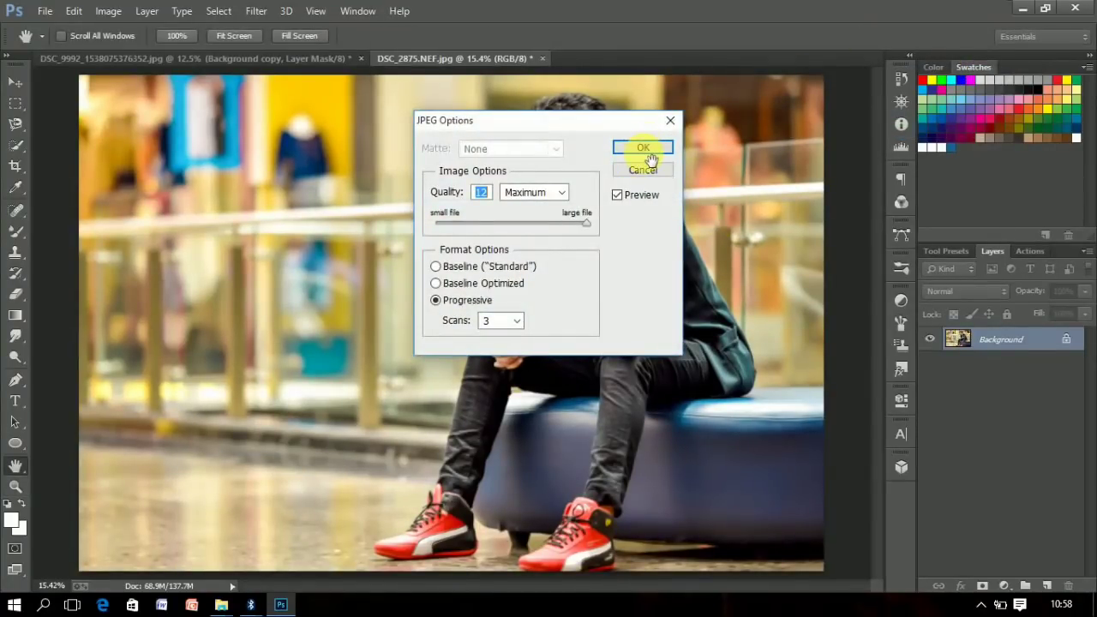
text(10)
key(Return)
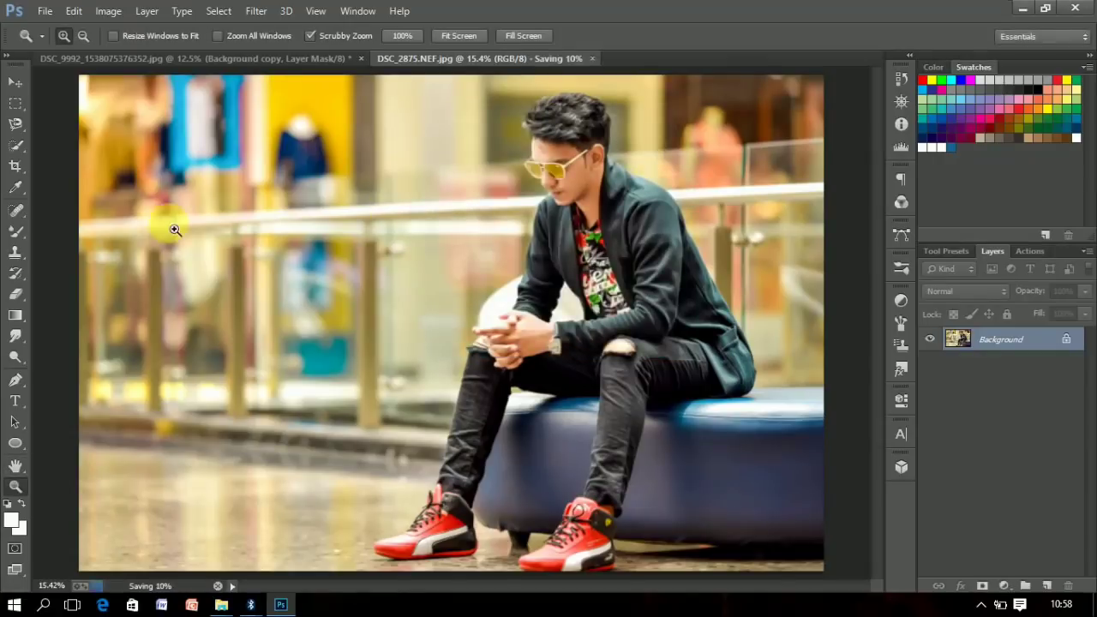
Select both yellow sunglasses lenses with the Quick Selection tool and copy them onto a new layer.
click(16, 145)
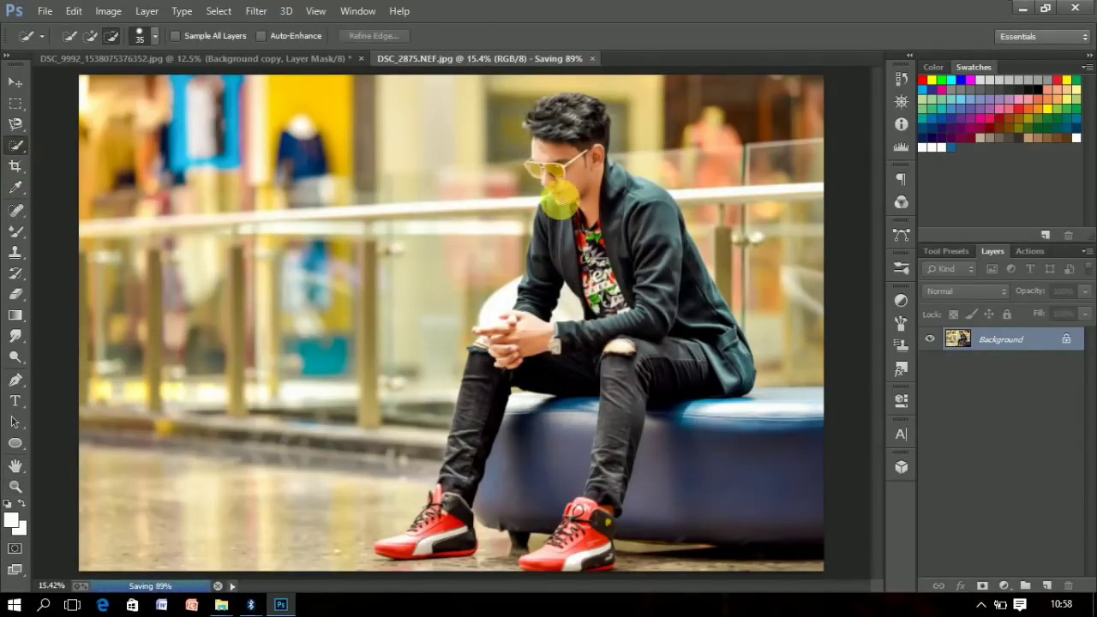
drag(535, 172, 557, 170)
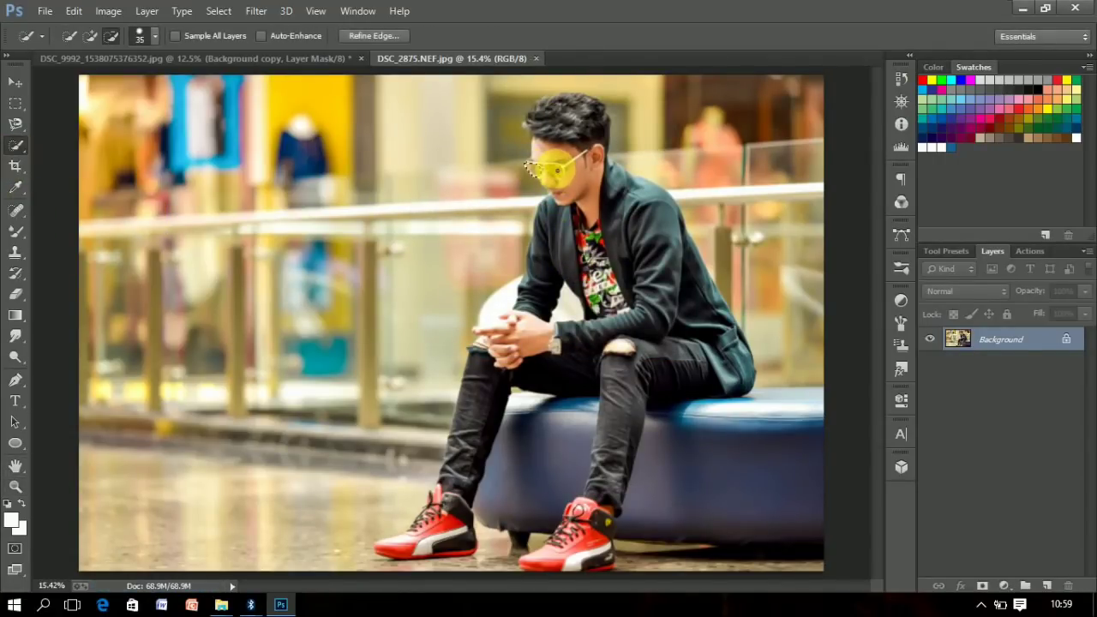
click(90, 35)
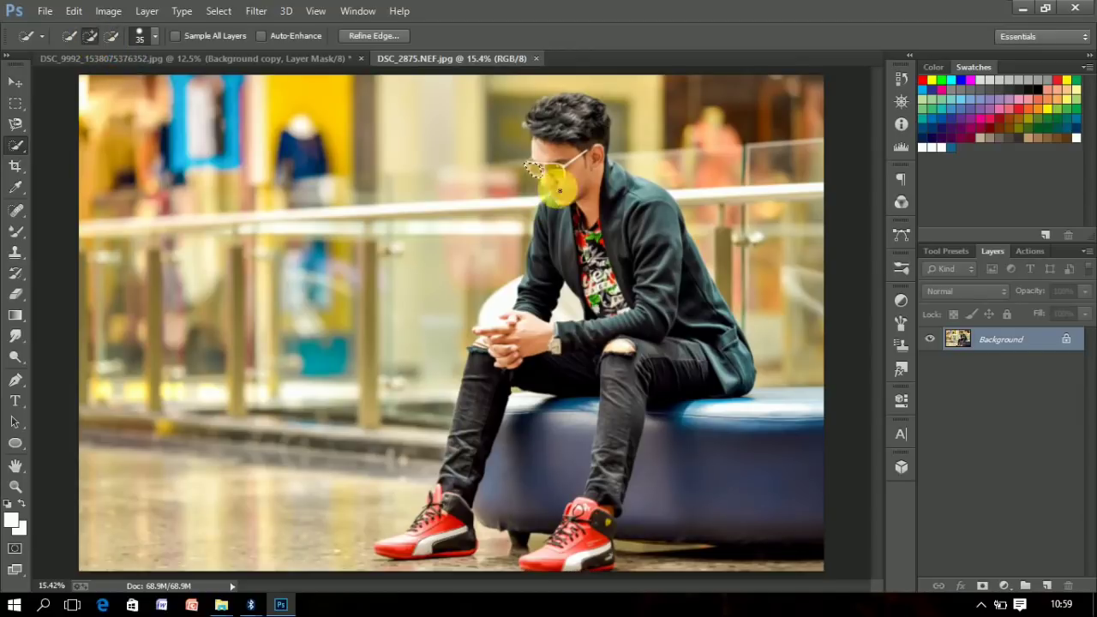
mouse_move(562, 178)
mouse_down()
mouse_move(571, 176)
mouse_move(558, 170)
mouse_up()
key(ctrl+j)
Apply a Brightness/Contrast adjustment to the copied lenses with Brightness 30 and Contrast 54.
click(117, 10)
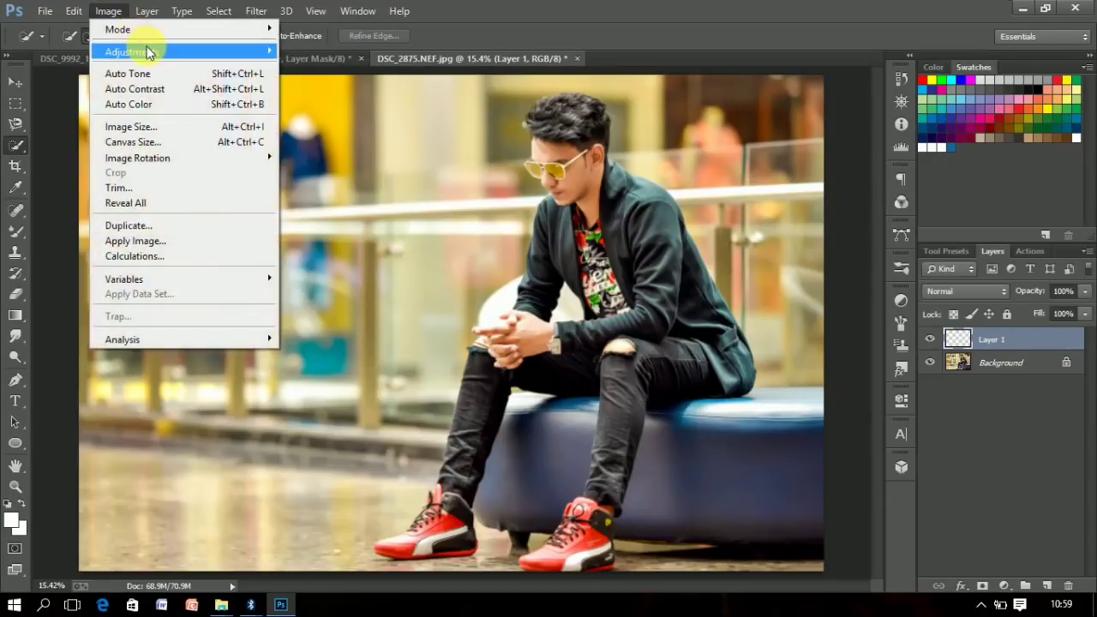
mouse_move(147, 49)
click(317, 49)
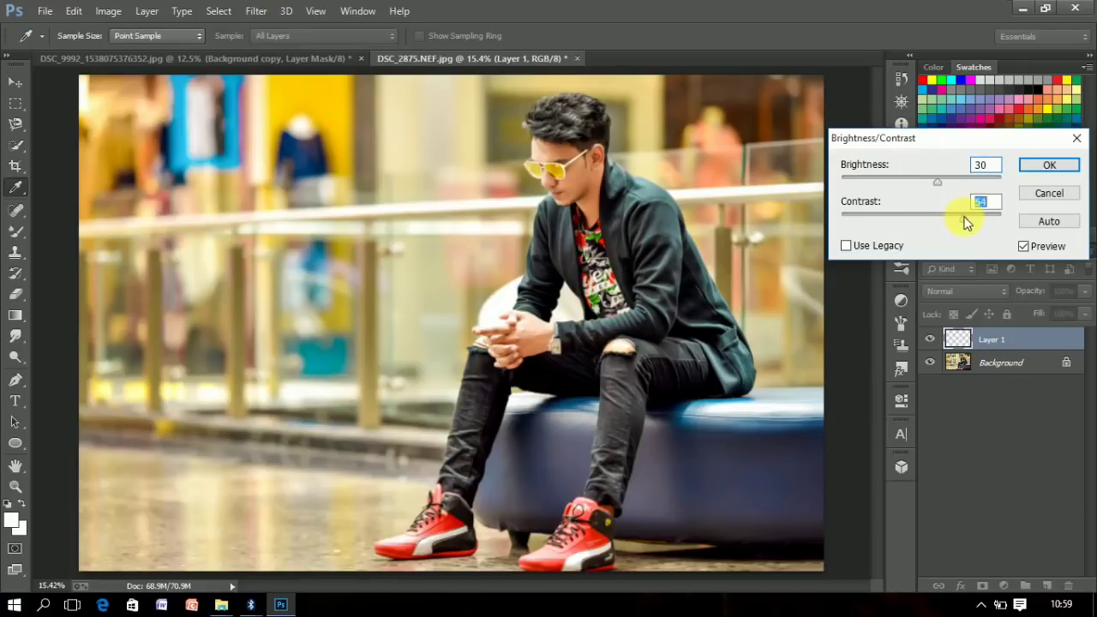
key(Return)
click(16, 486)
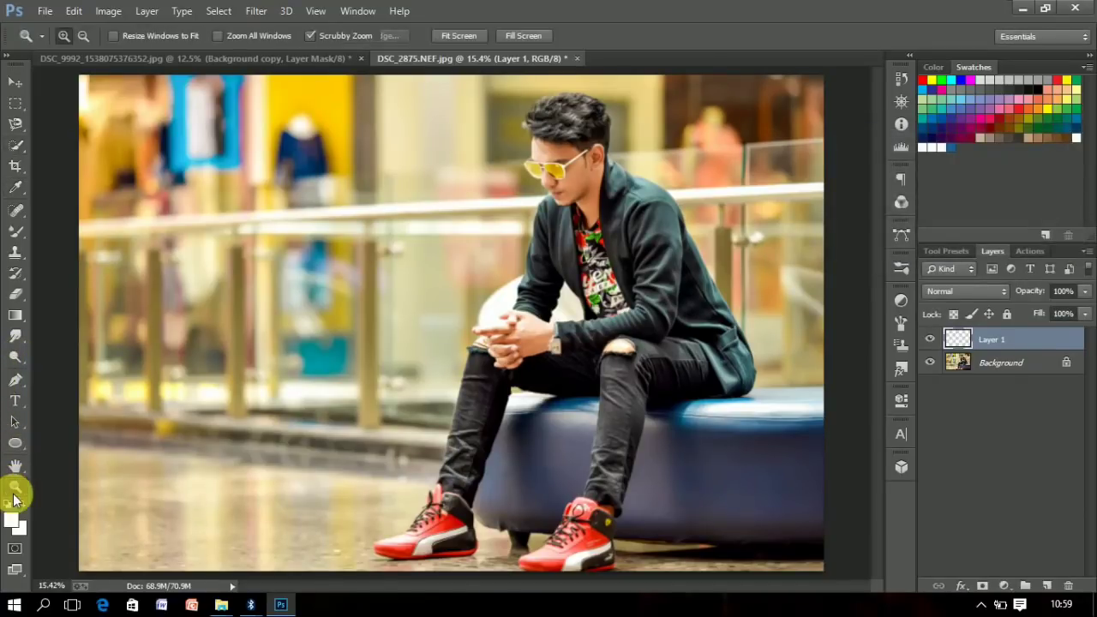
Erase the stray lens adjustment from the outer corner of the sunglasses frame with a 50-pixel eraser.
drag(572, 145, 553, 159)
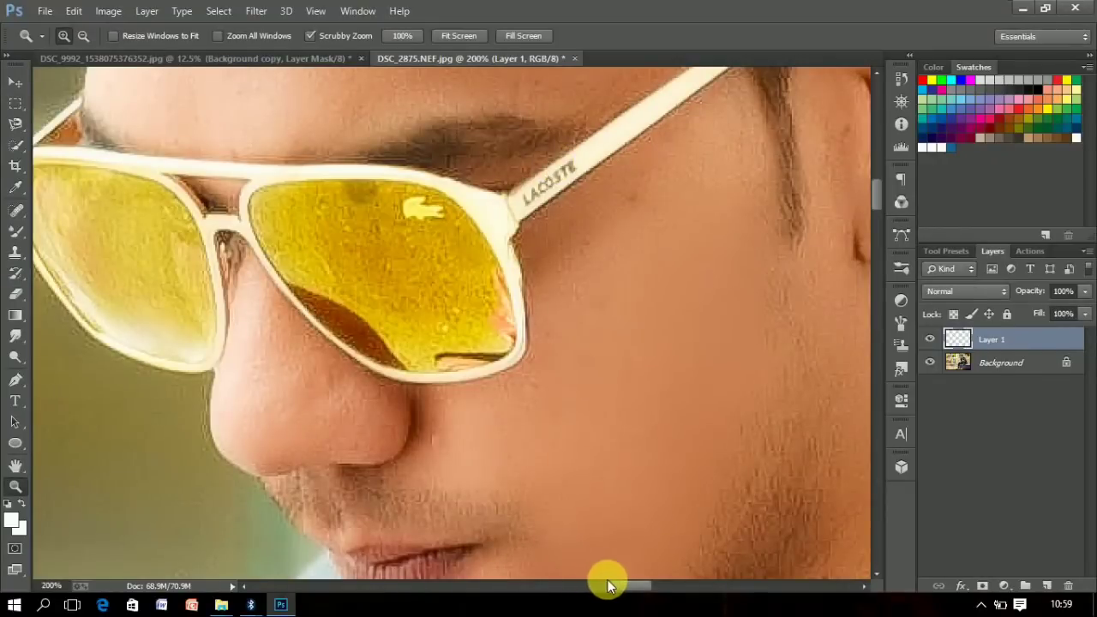
drag(607, 581, 573, 576)
click(15, 294)
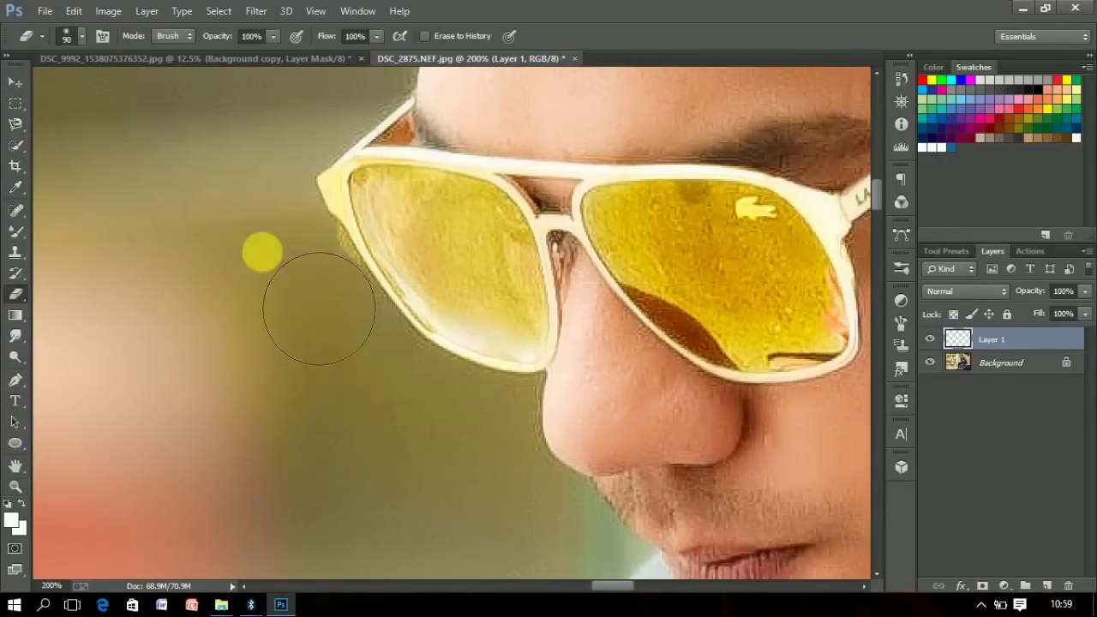
key(bracketleft)
key(bracketleft)
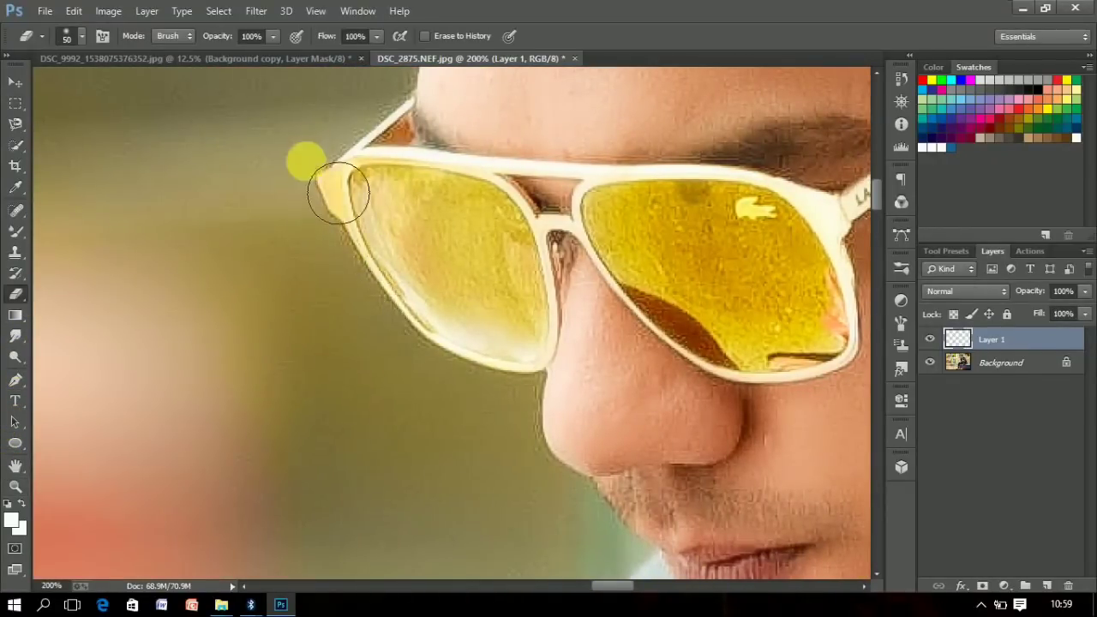
Merge the enhanced lens layer into the Background and save the image.
key(ctrl+e)
click(16, 486)
right_click(539, 257)
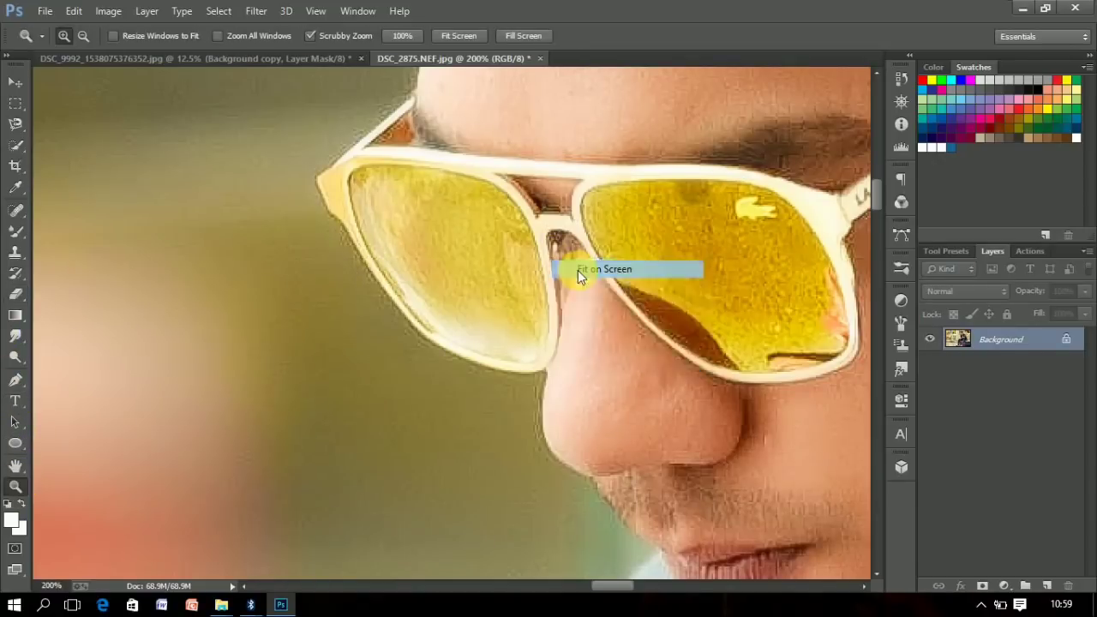
click(577, 270)
drag(590, 175, 546, 184)
key(ctrl+s)
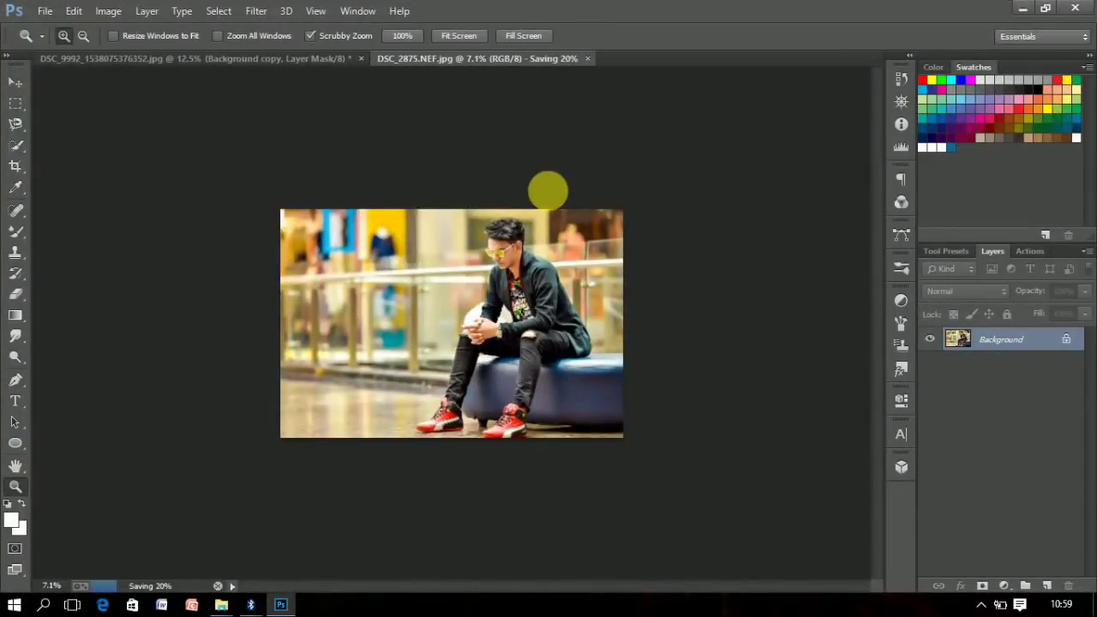
Duplicate the Background layer, open the copy in the Camera Raw Filter and set the Sharpening Amount to 70.
key(ctrl+j)
click(254, 11)
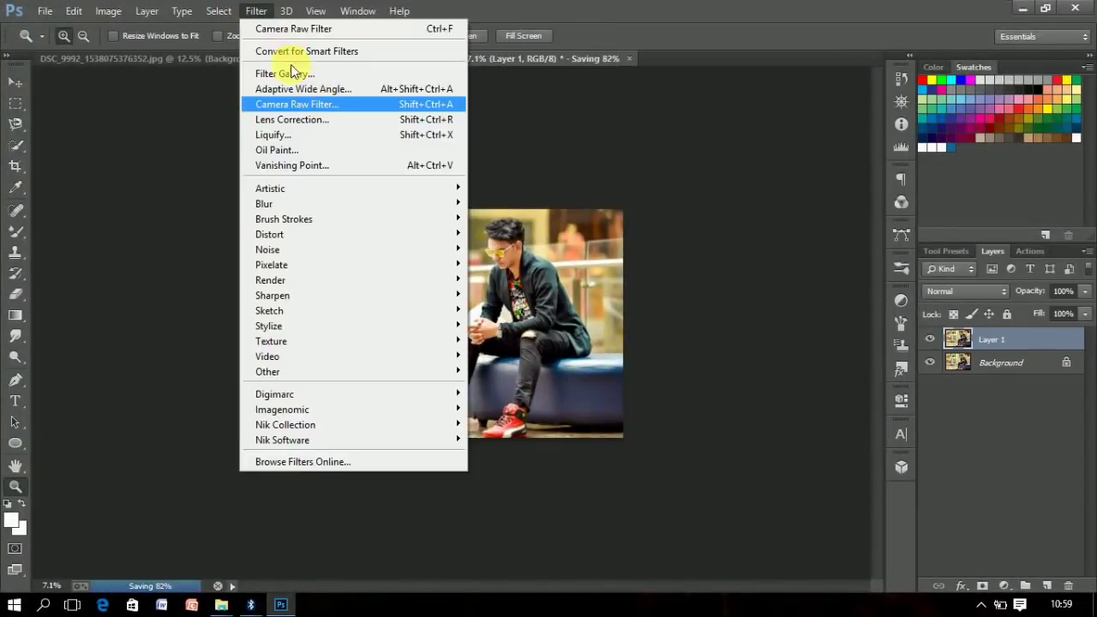
click(335, 106)
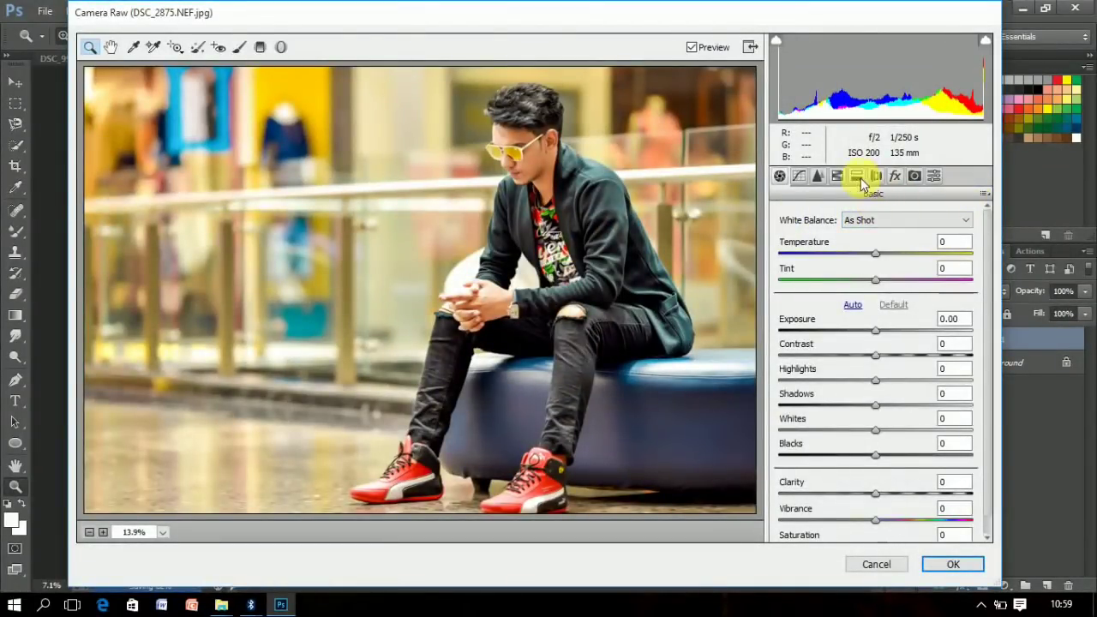
click(818, 176)
text(70)
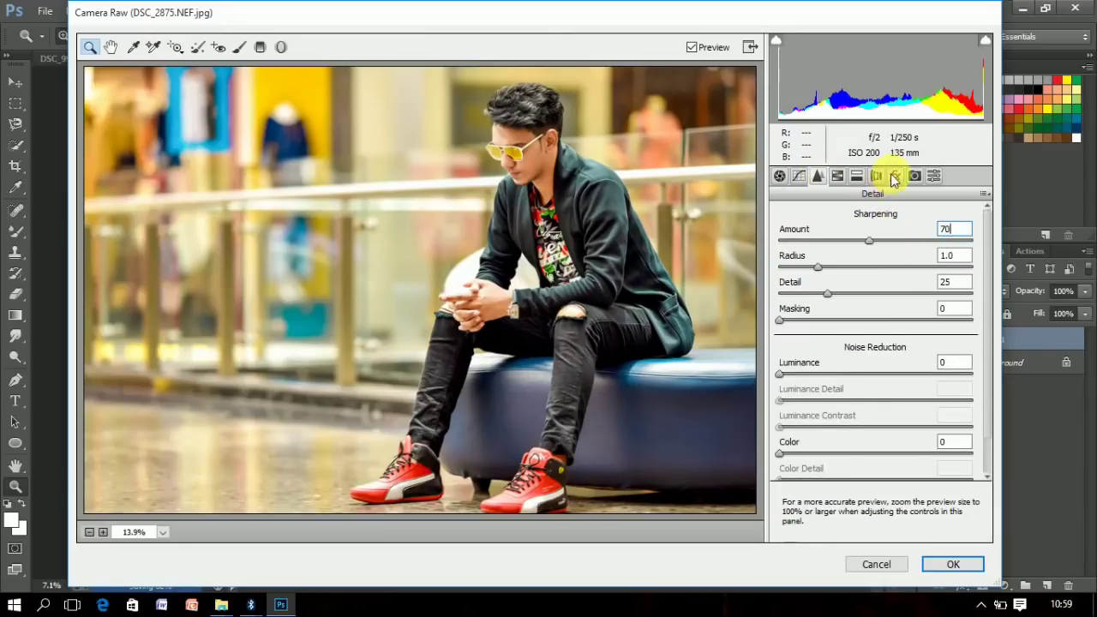
Add a Highlight Priority post-crop vignette with an Amount of -26.
click(894, 176)
click(846, 385)
drag(847, 385, 857, 385)
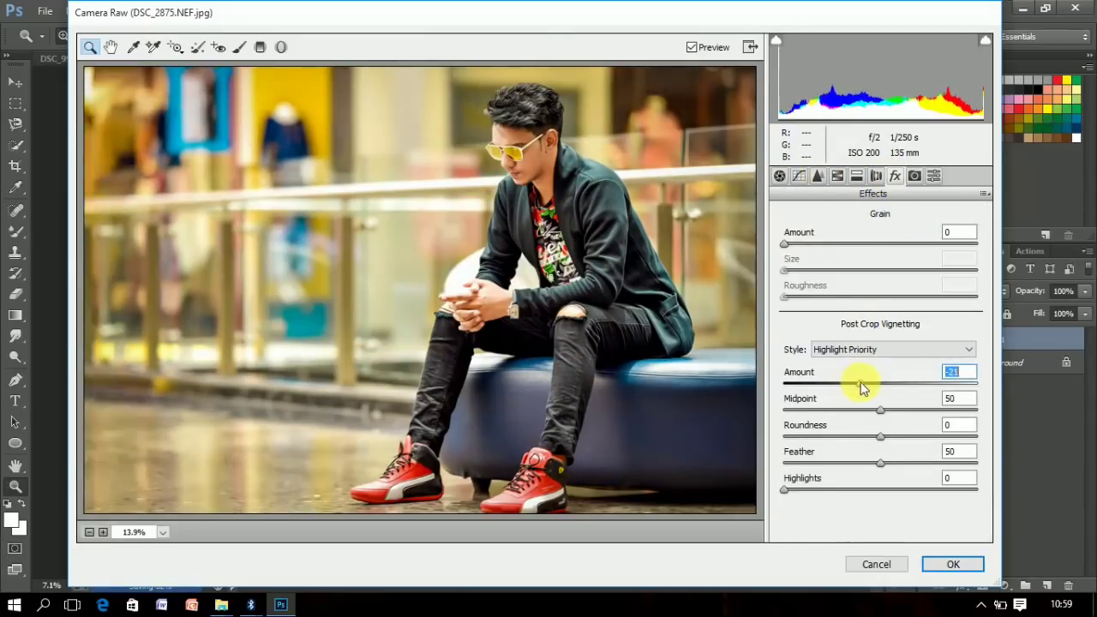
Set the Sharpening Amount to 20, judging it on the man's face, and apply the Camera Raw edits to the layer.
click(550, 159)
click(505, 235)
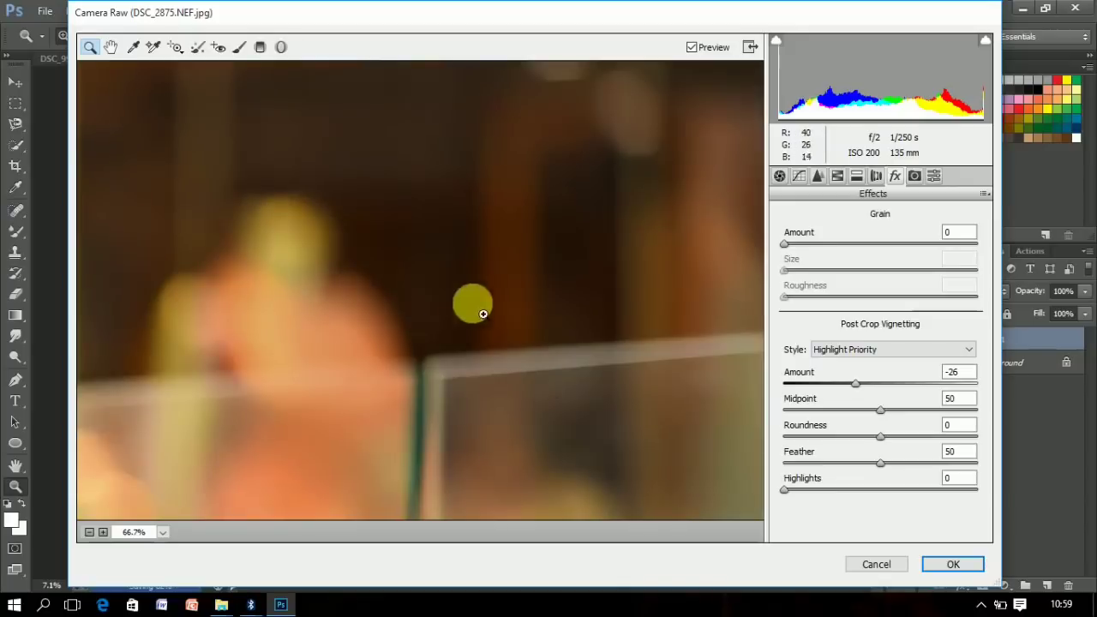
right_click(482, 319)
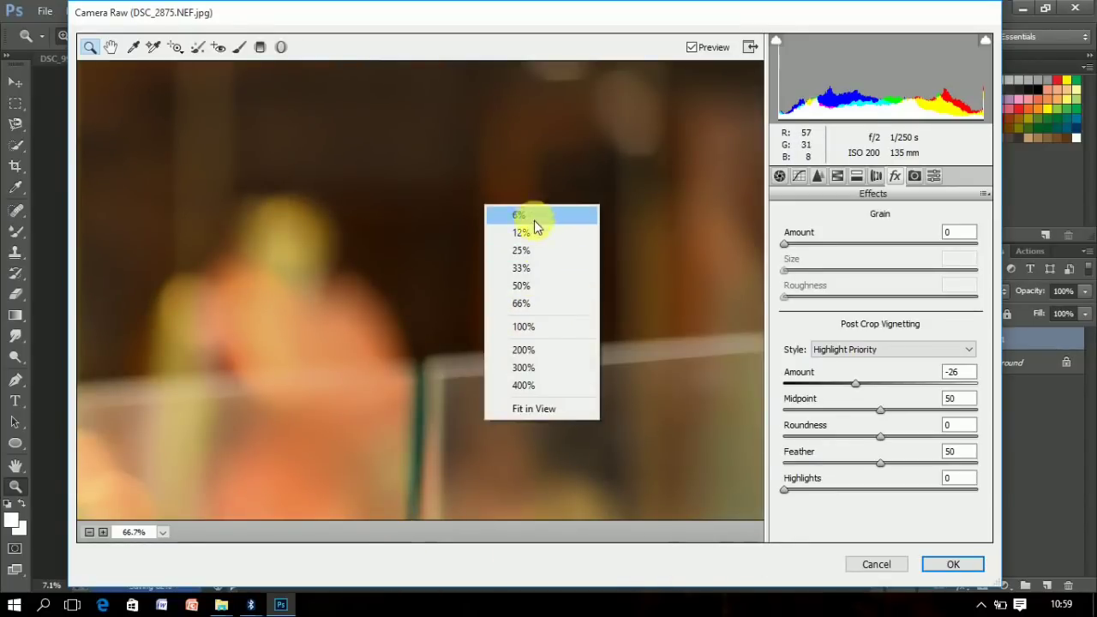
click(524, 215)
click(453, 203)
right_click(487, 203)
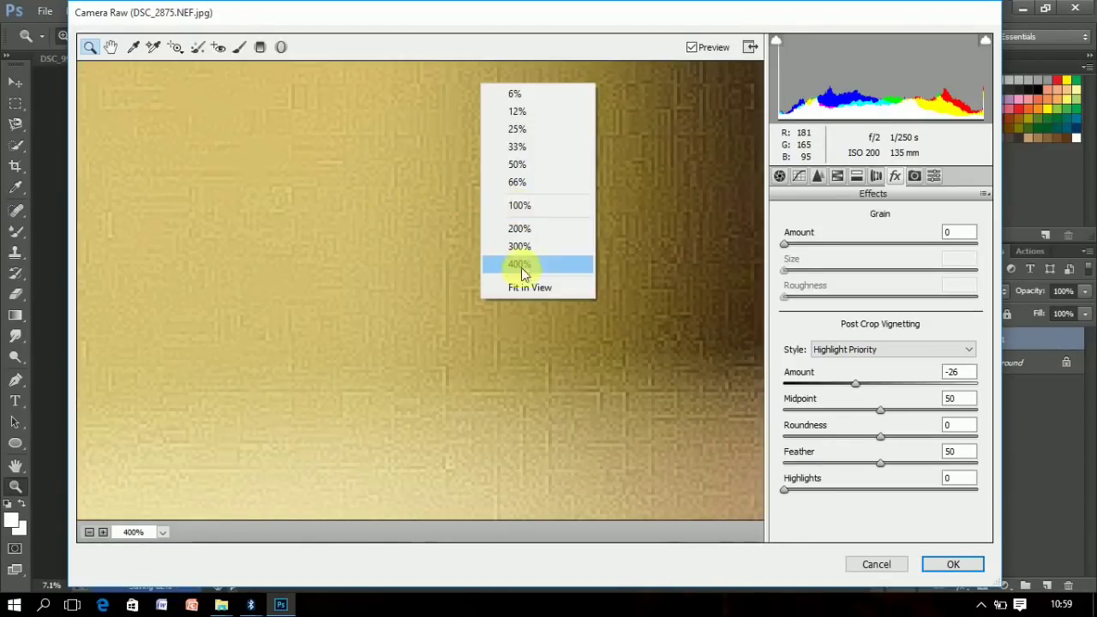
click(523, 203)
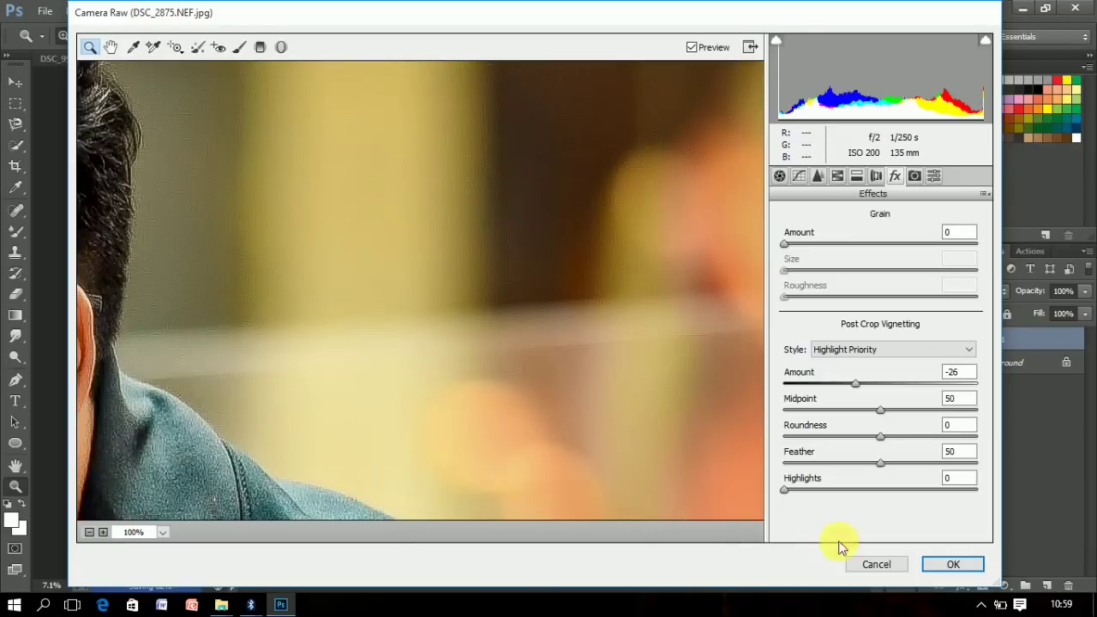
click(111, 47)
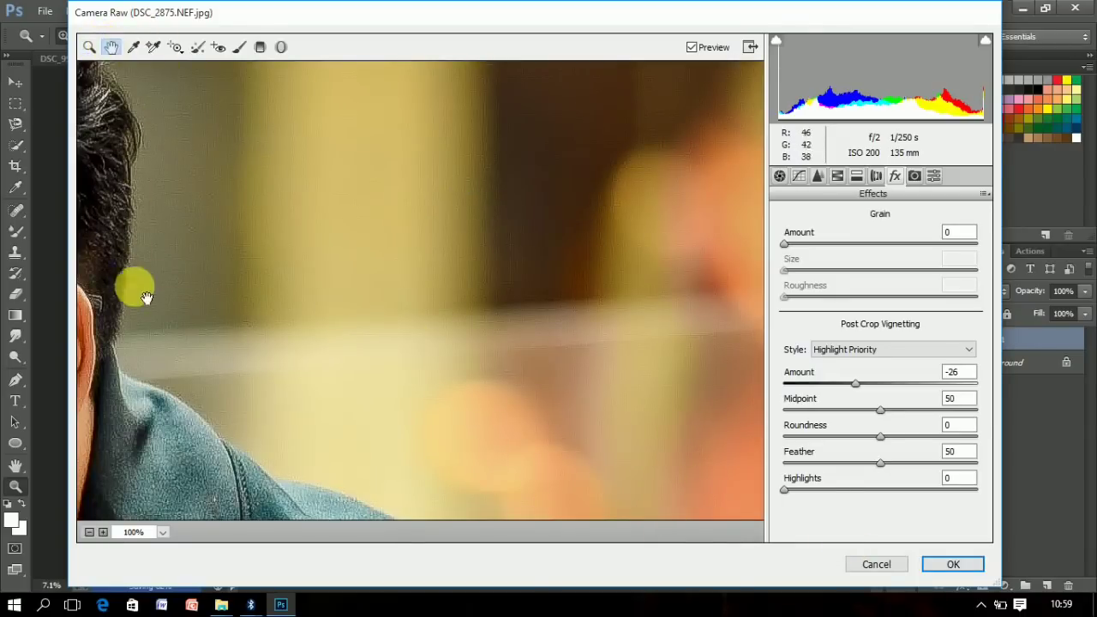
drag(134, 289, 420, 295)
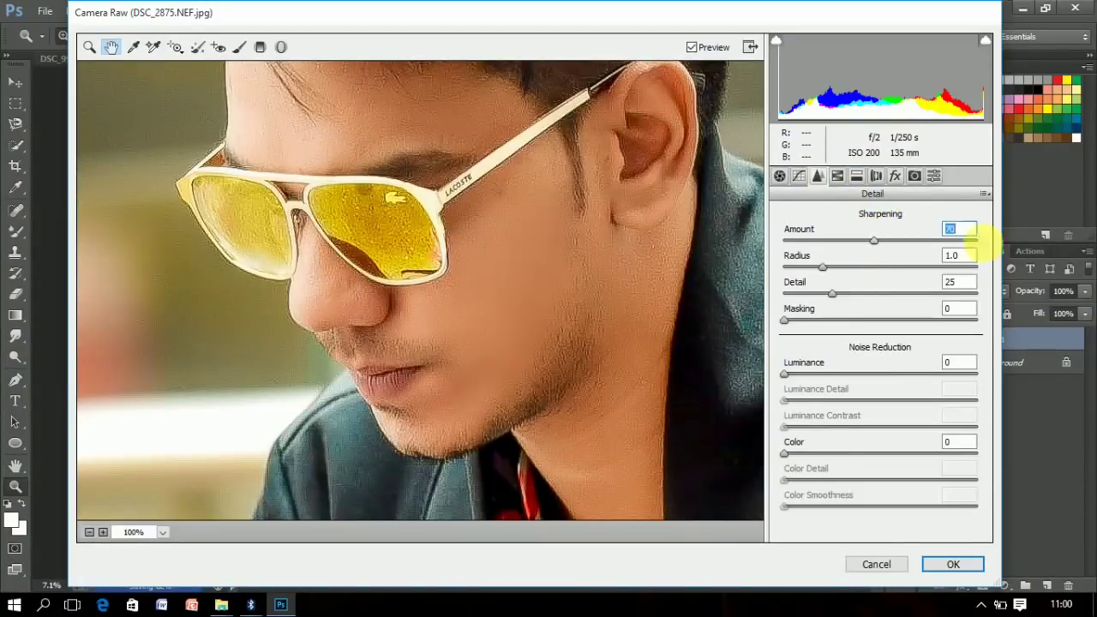
text(0)
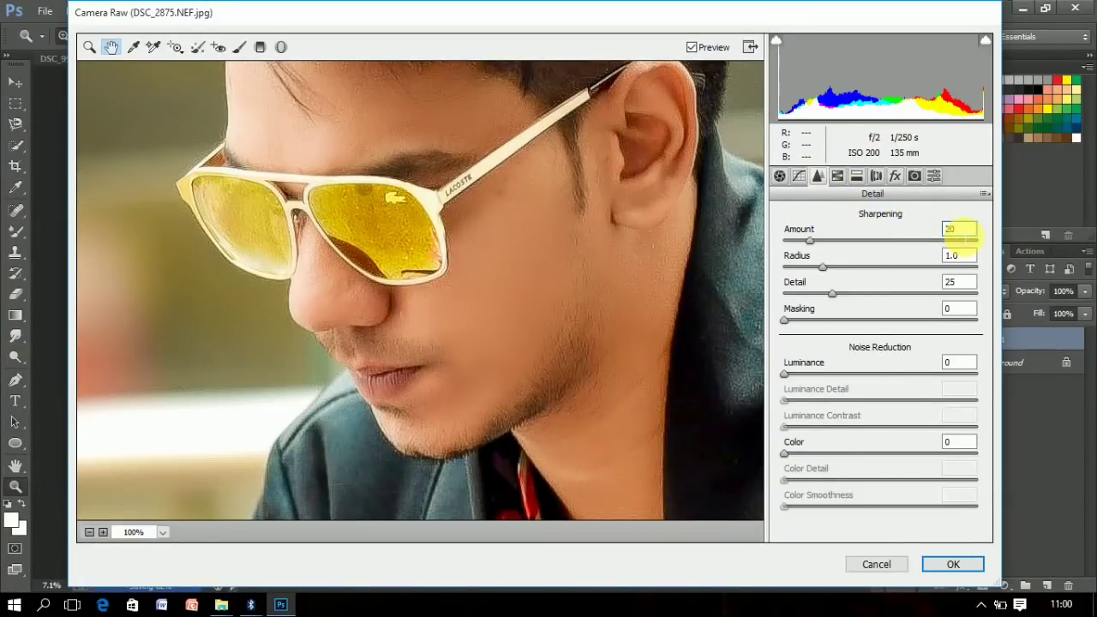
click(951, 565)
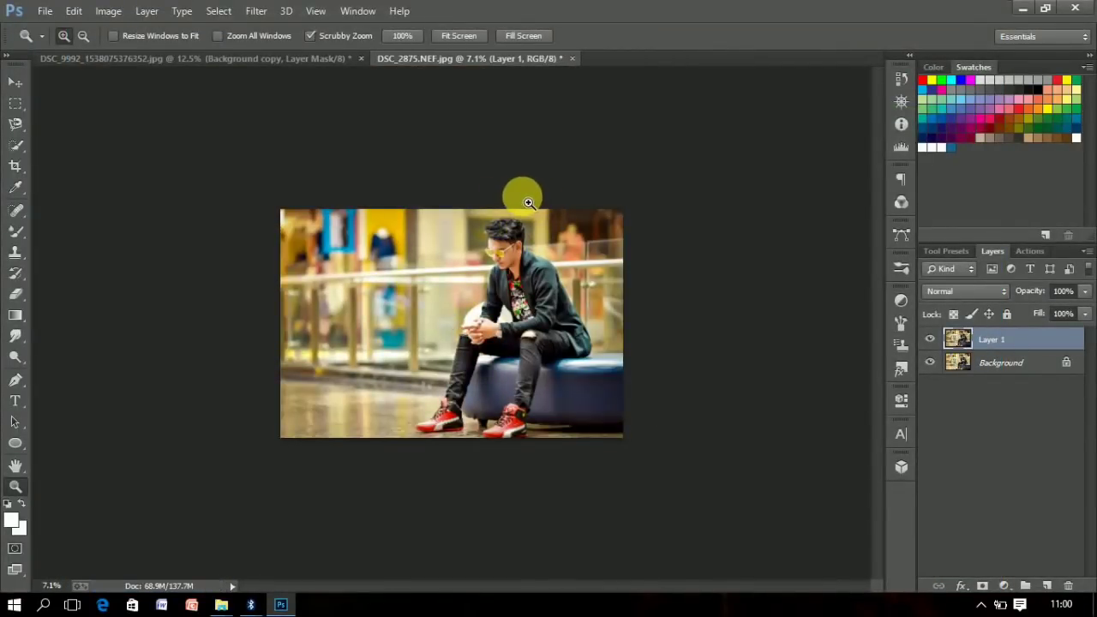
Erase the sharpened layer over the skin of the man's face with a 200-pixel eraser.
click(529, 203)
drag(529, 203, 627, 180)
click(627, 180)
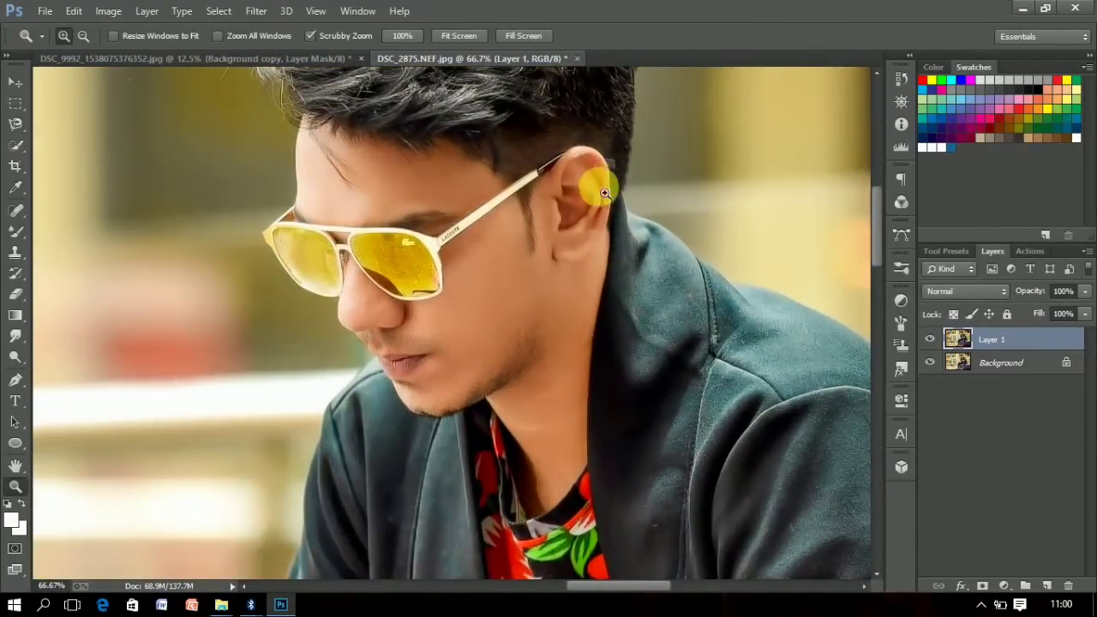
click(14, 292)
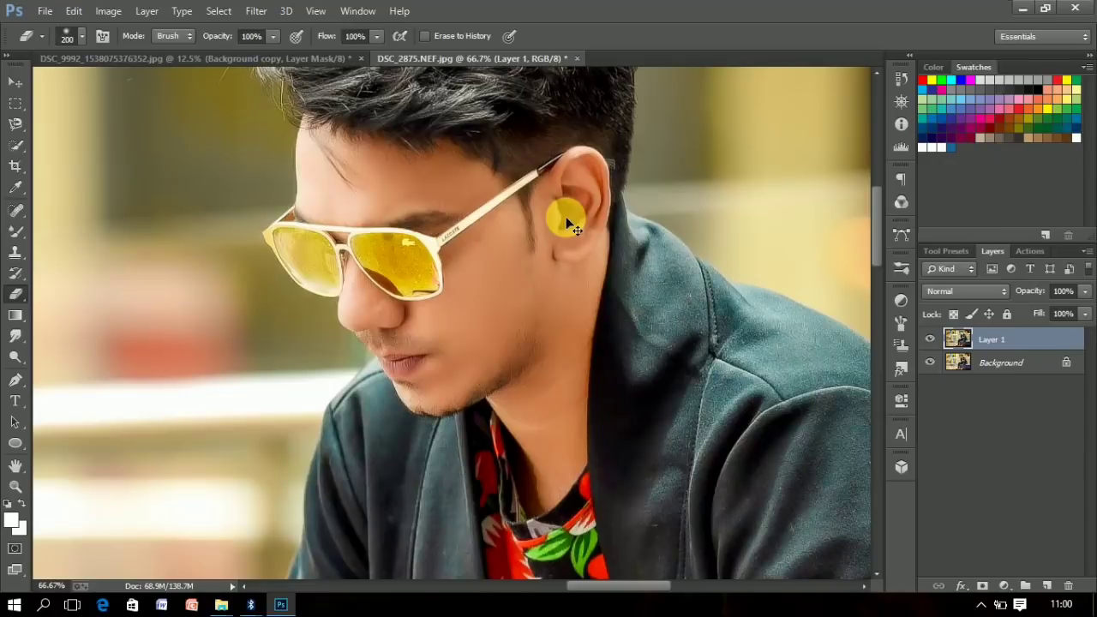
Merge the sharpened and vignetted layer into the Background and save the image.
key(ctrl+e)
key(ctrl+s)
click(15, 486)
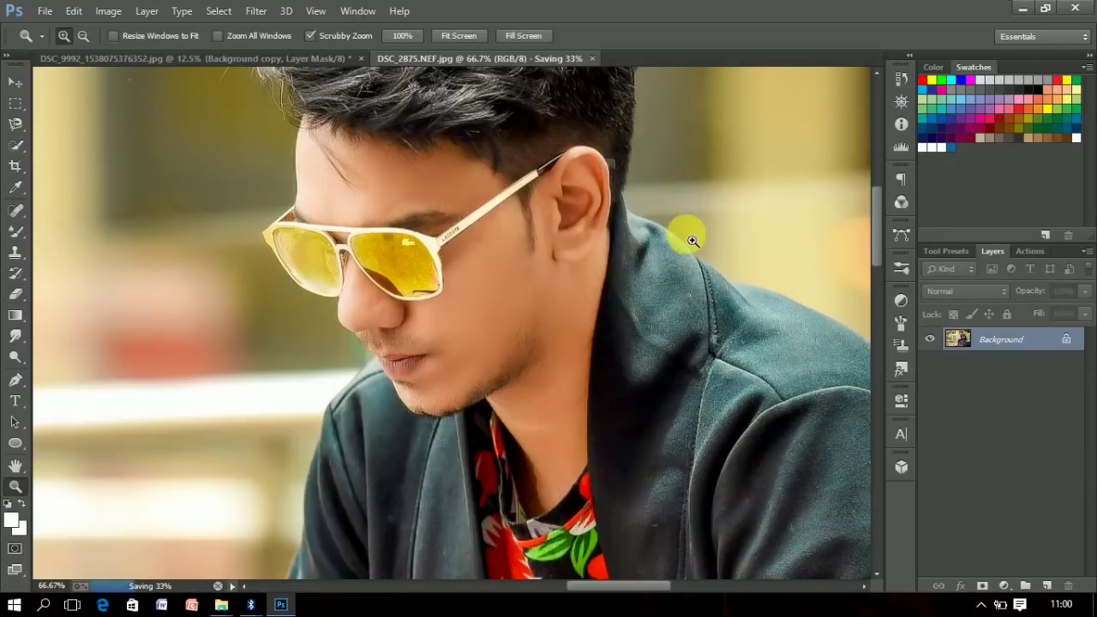
drag(669, 295, 717, 247)
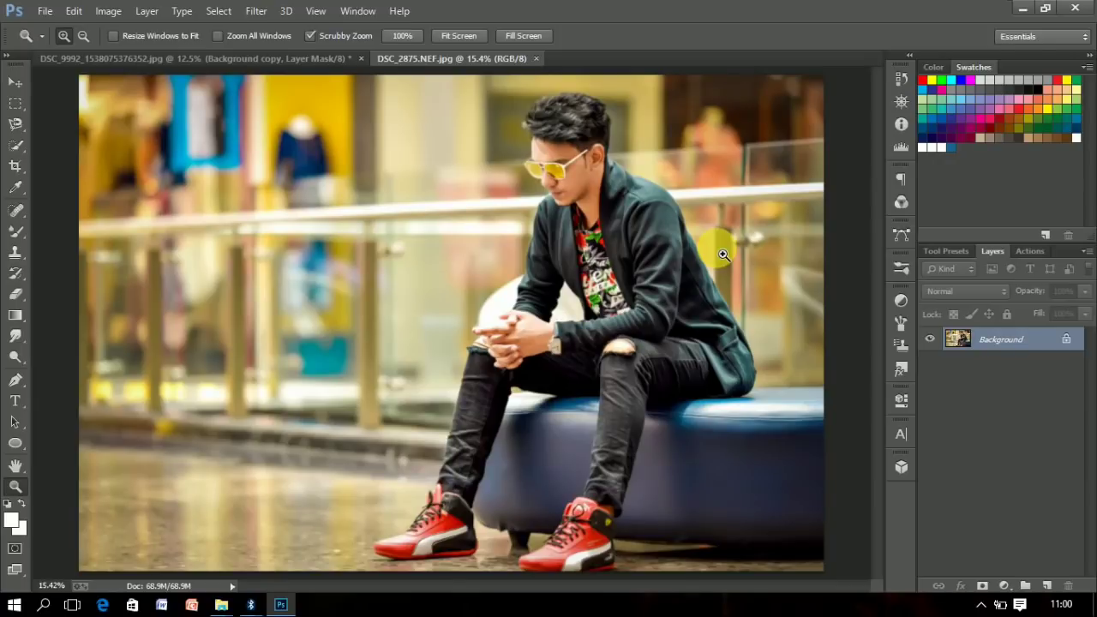
Duplicate the Background layer and open the copy in the Camera Raw Filter.
click(577, 130)
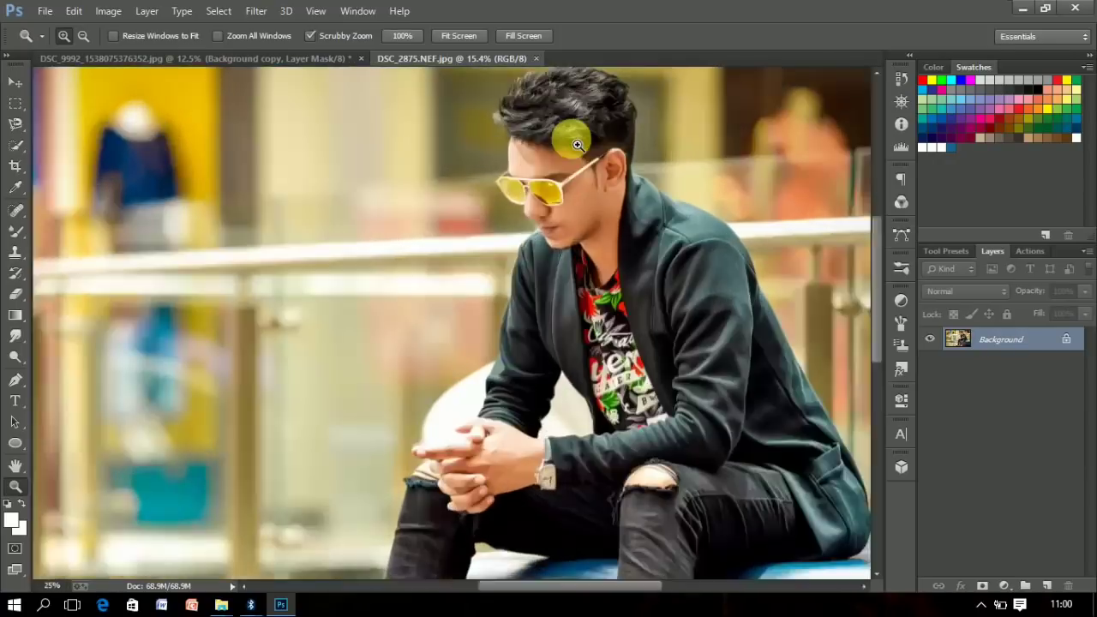
drag(577, 146, 656, 140)
right_click(658, 140)
click(715, 146)
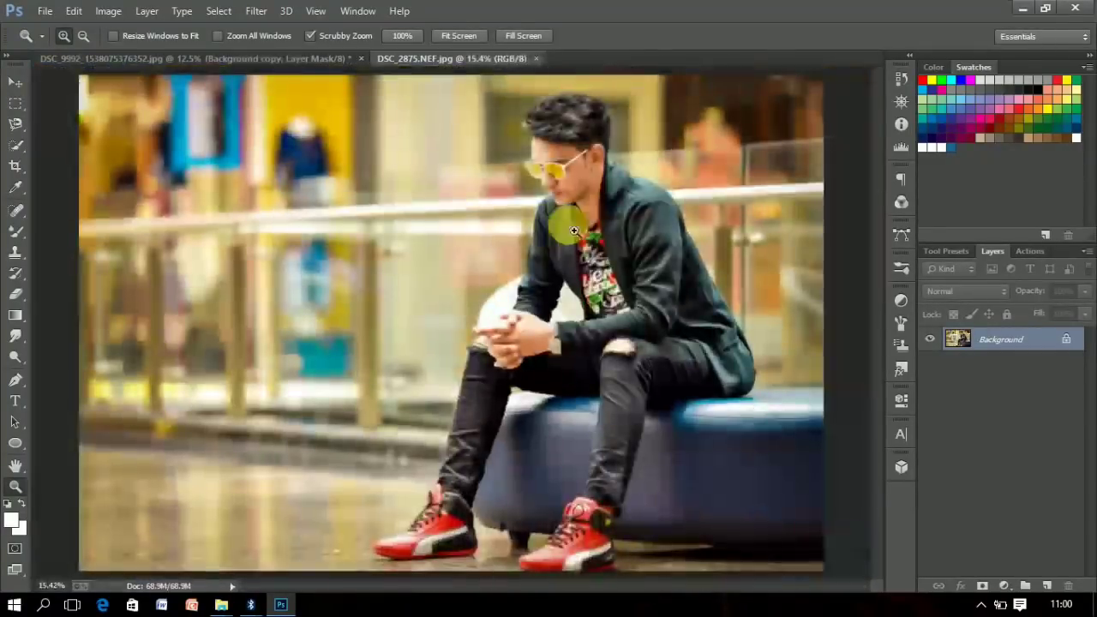
key(ctrl+j)
click(257, 10)
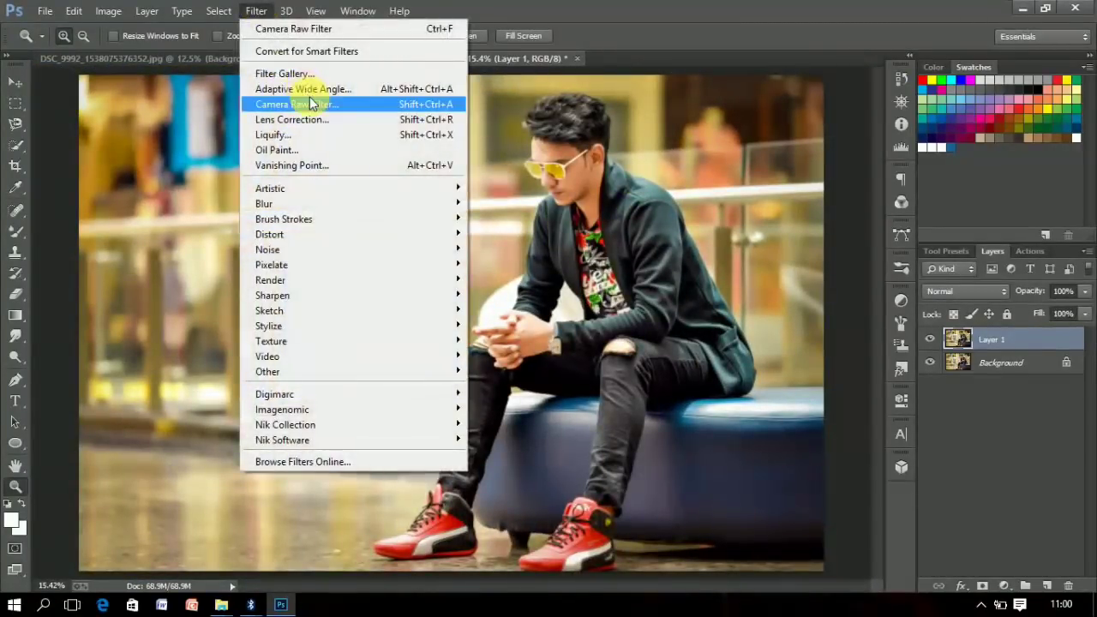
click(312, 103)
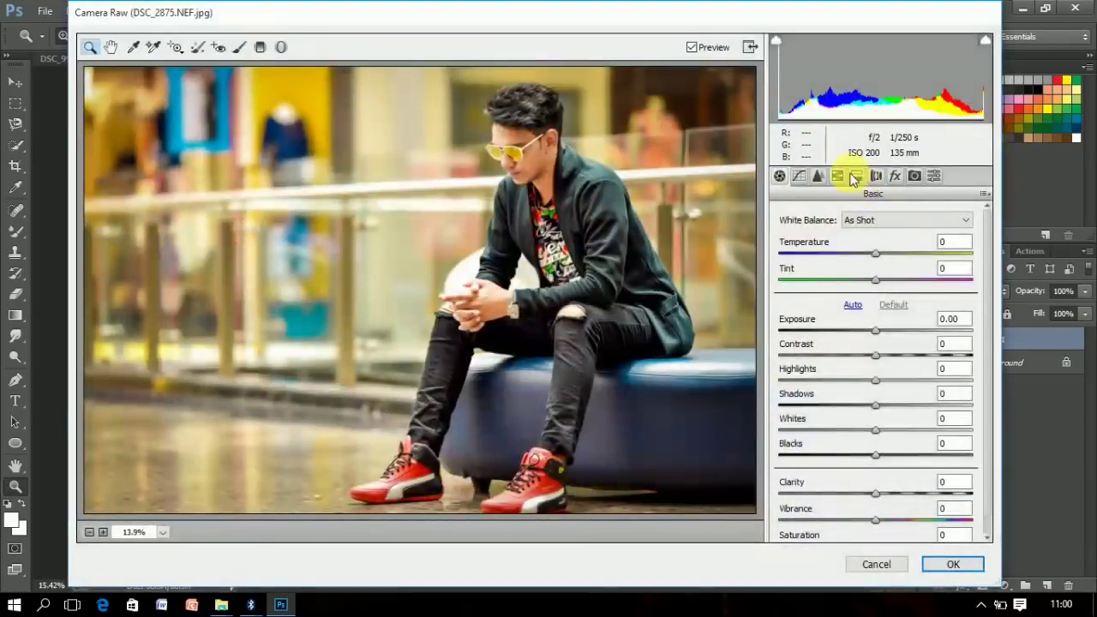
Raise the HSL saturation of the Reds to +88.
click(842, 175)
click(824, 239)
drag(913, 290, 953, 298)
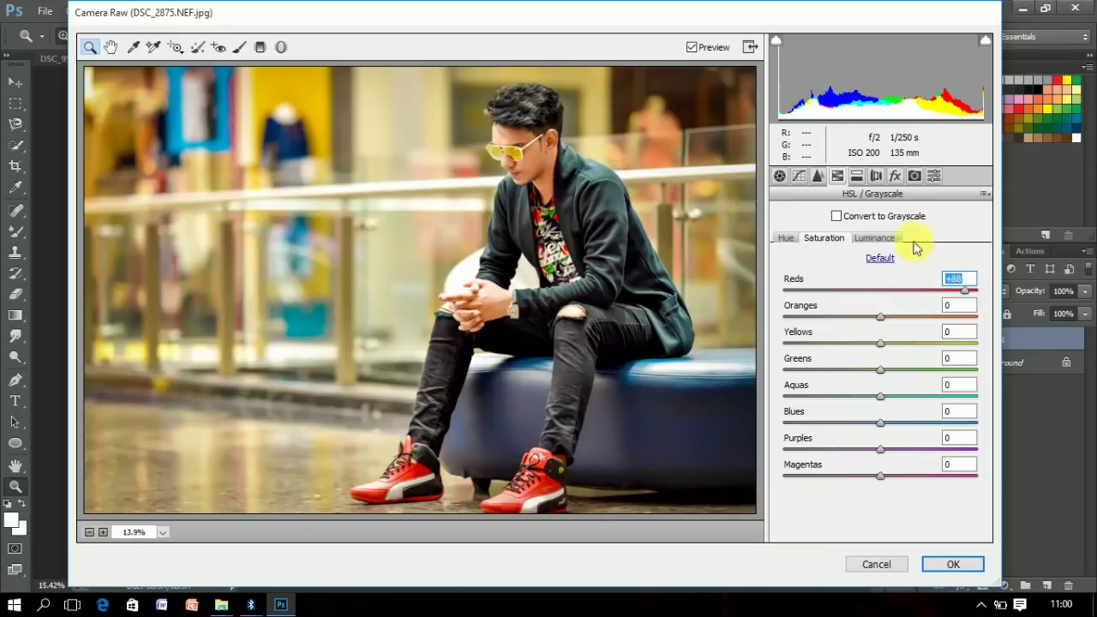
Set the HSL luminance to +31 for Reds, +4 for Oranges and +5 for Yellows.
click(874, 237)
drag(880, 291, 883, 317)
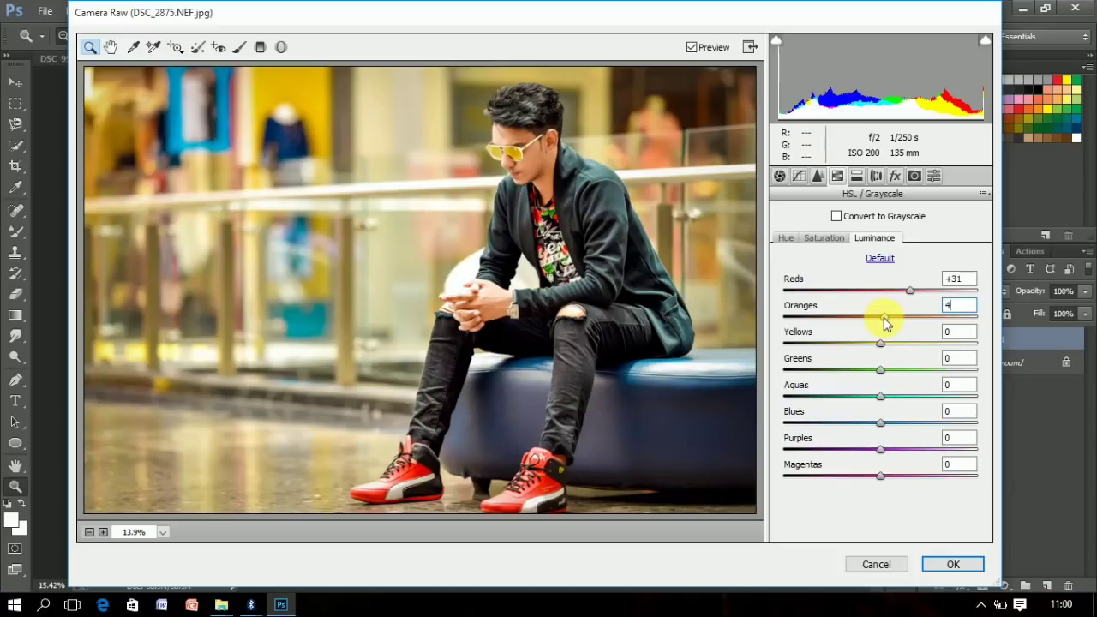
drag(891, 350, 895, 352)
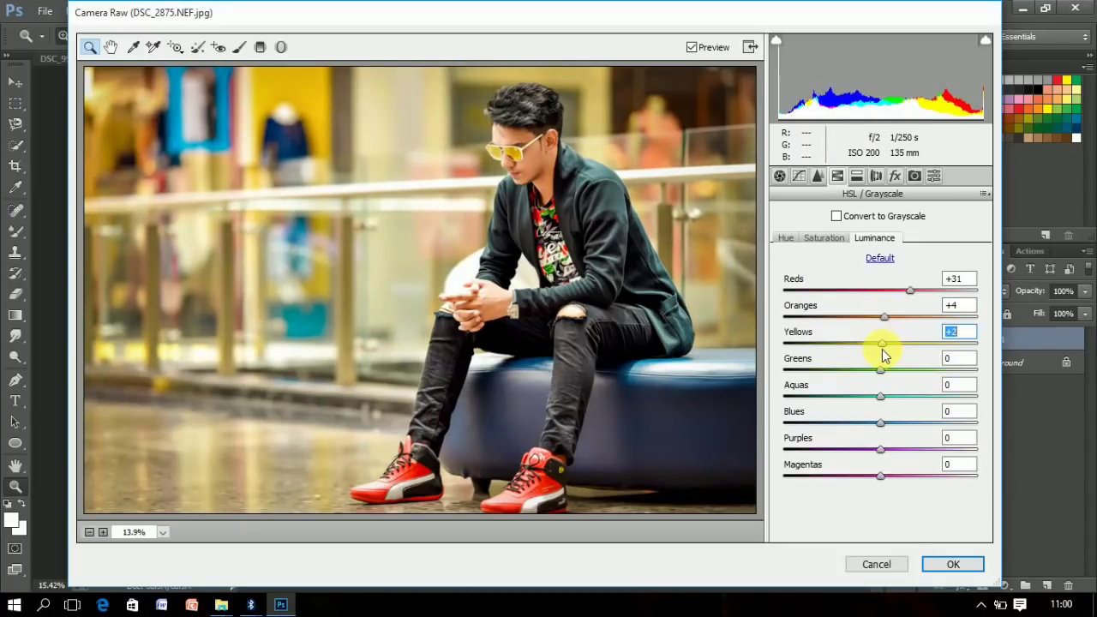
Try reducing the saturation of the Yellows to -70, reset it, and try -87.
click(824, 239)
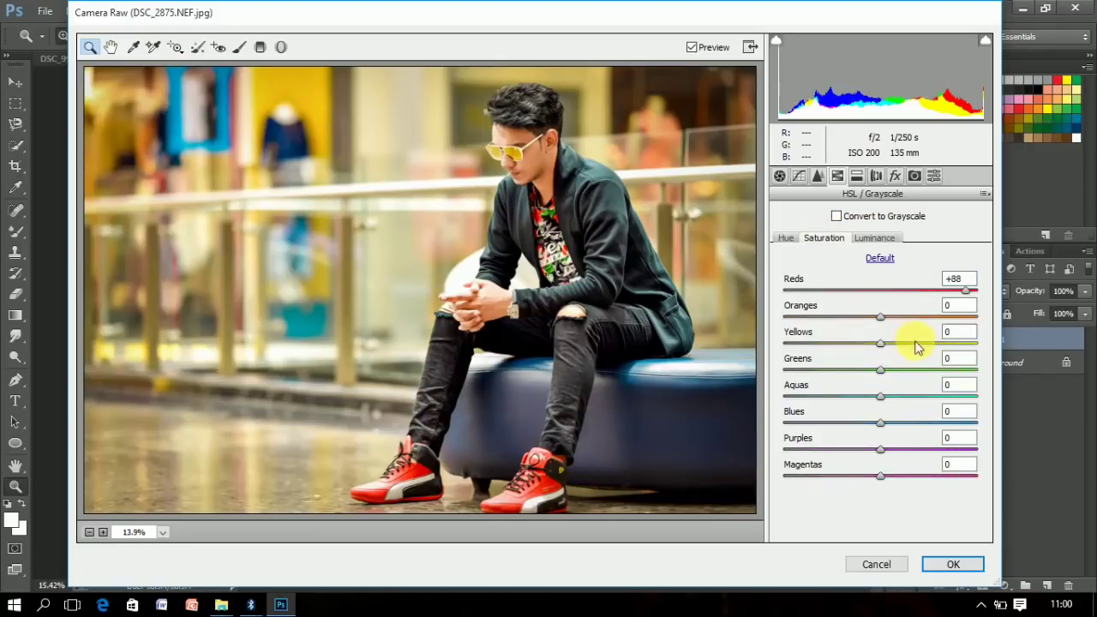
drag(914, 345, 813, 348)
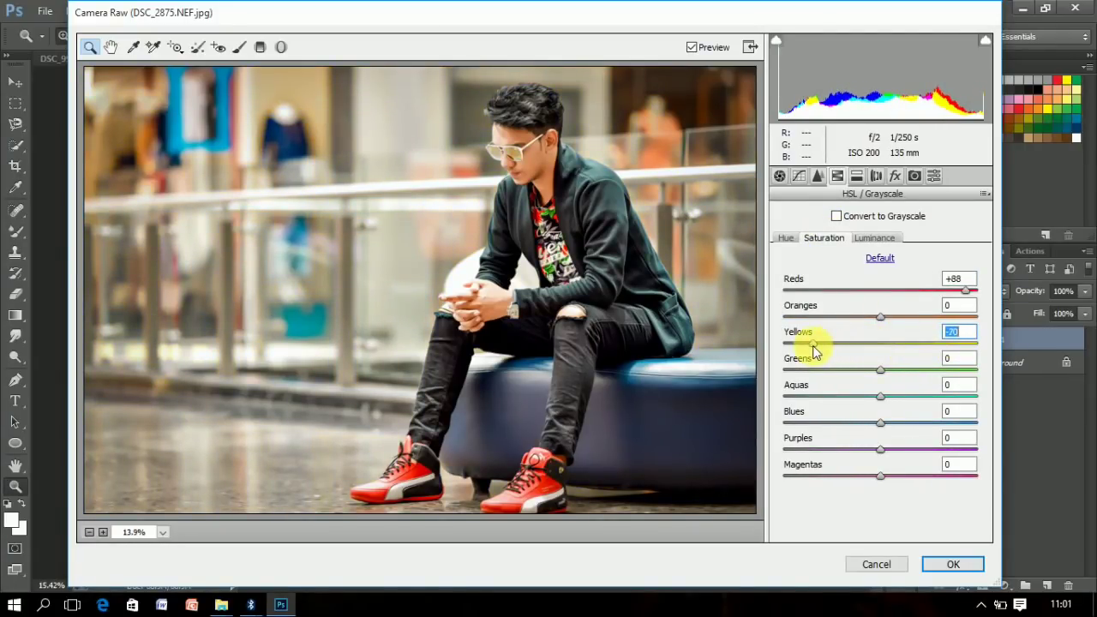
double_click(813, 347)
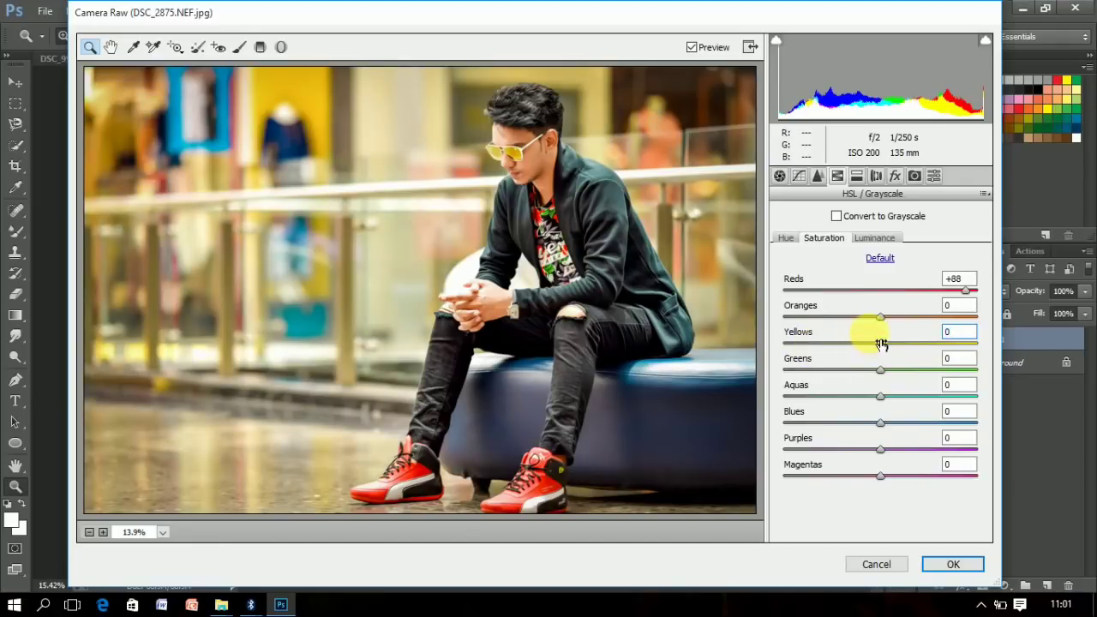
drag(924, 347, 796, 363)
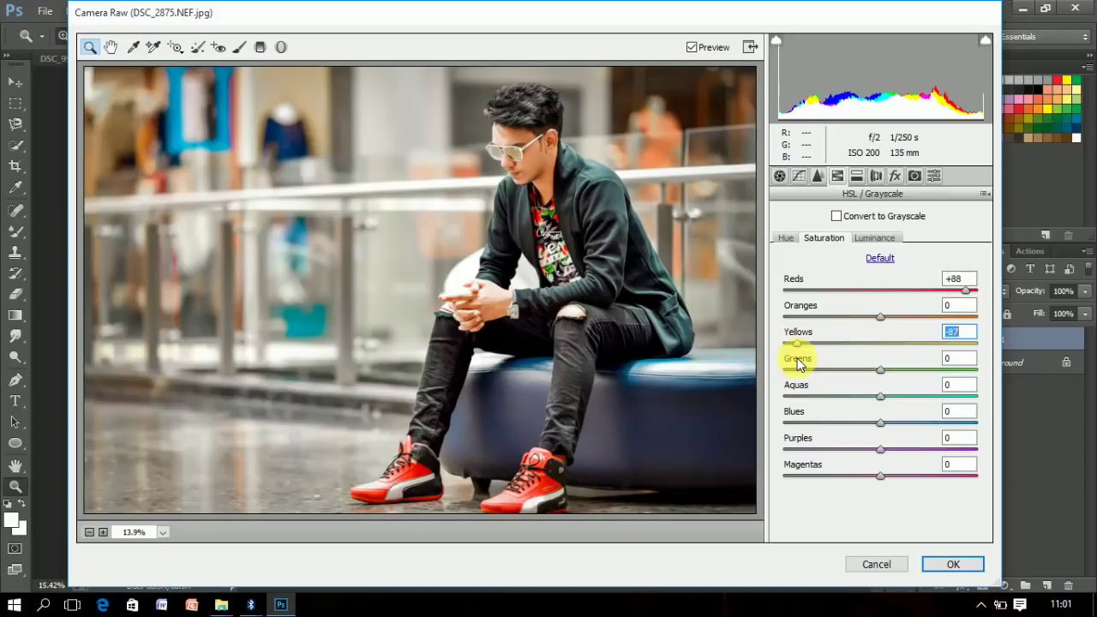
Reset the Yellows saturation to 0, and set the Oranges to -5 saturation and +13 luminance.
drag(797, 363, 878, 365)
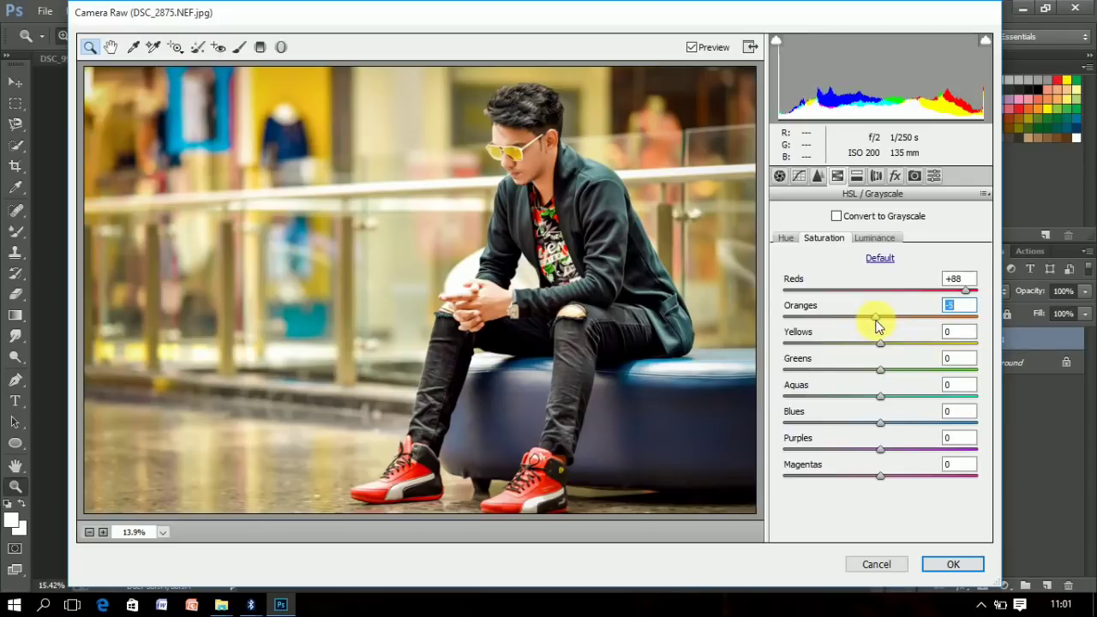
click(872, 239)
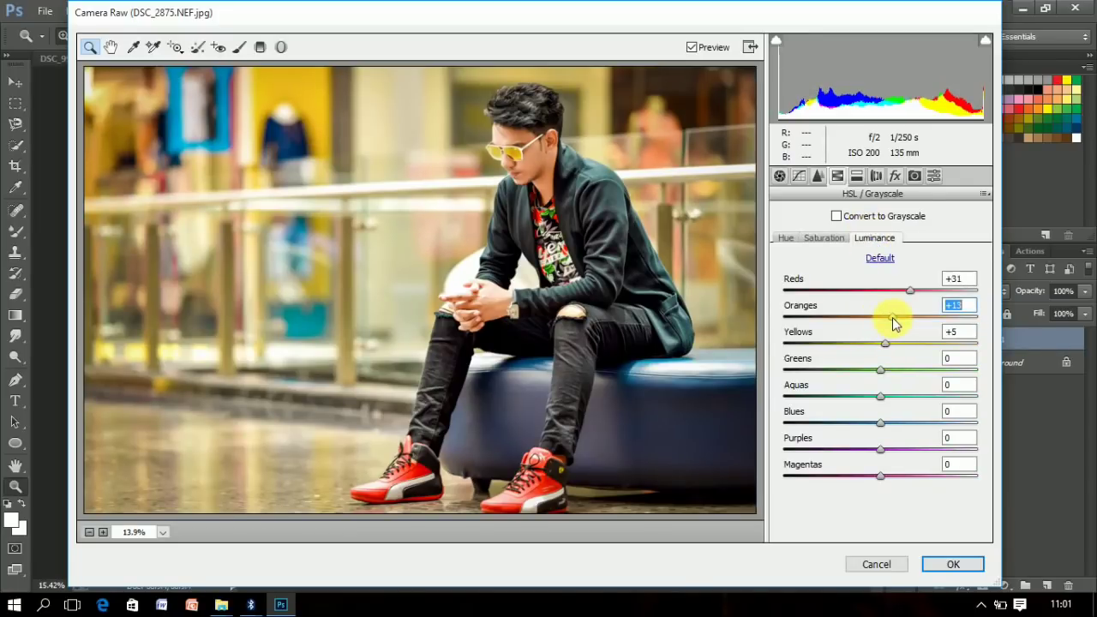
click(843, 242)
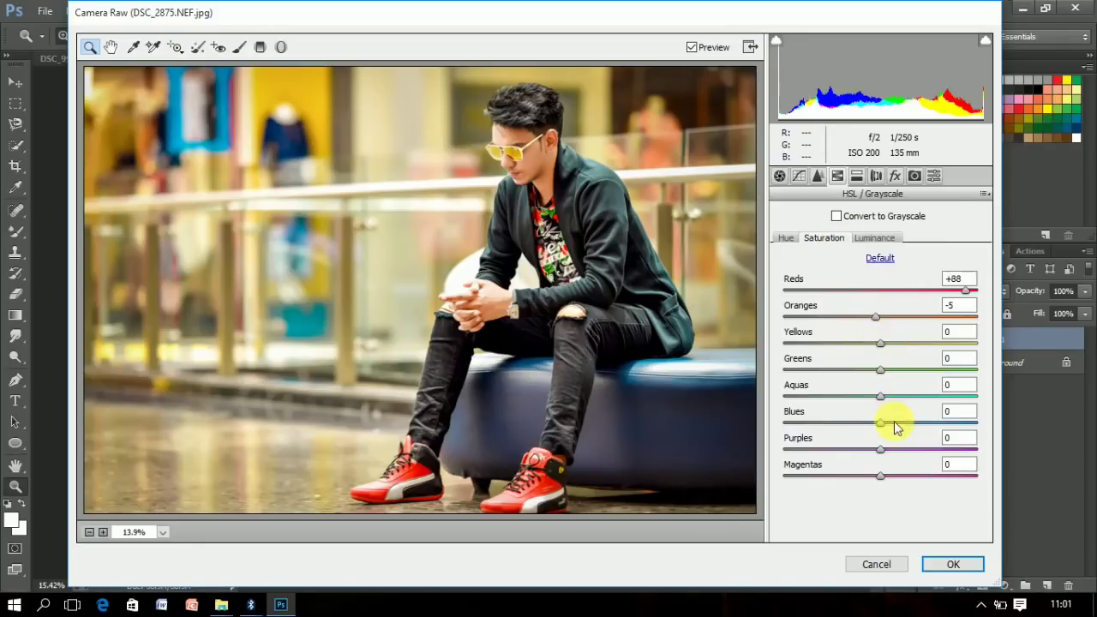
Set the Blues to +54 saturation and -27 hue, and apply the Camera Raw adjustments.
drag(895, 427, 936, 454)
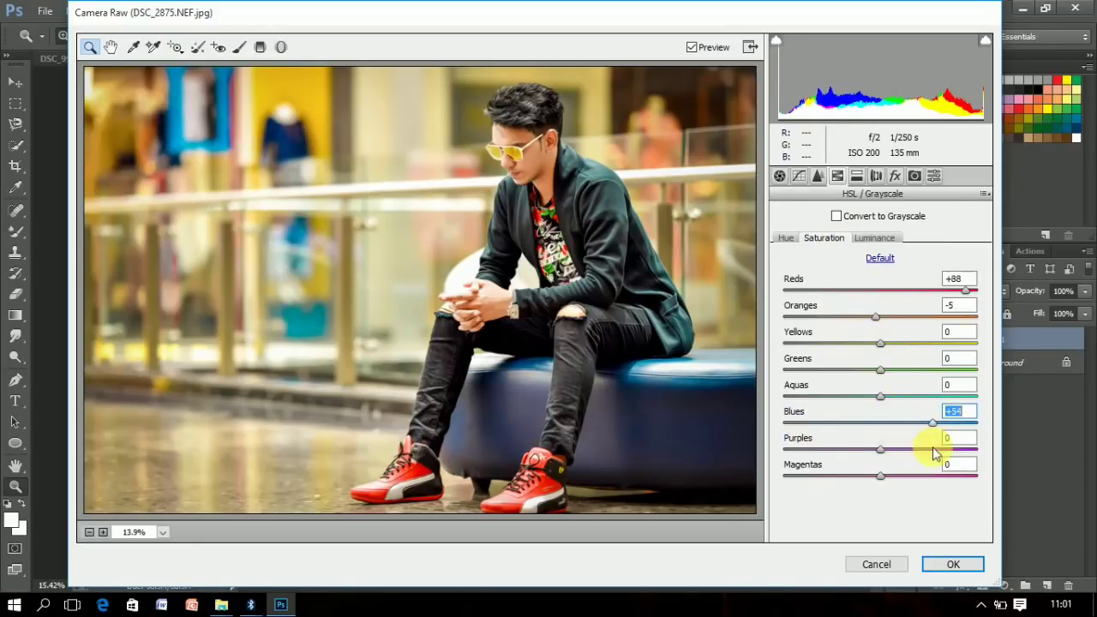
click(785, 238)
click(855, 424)
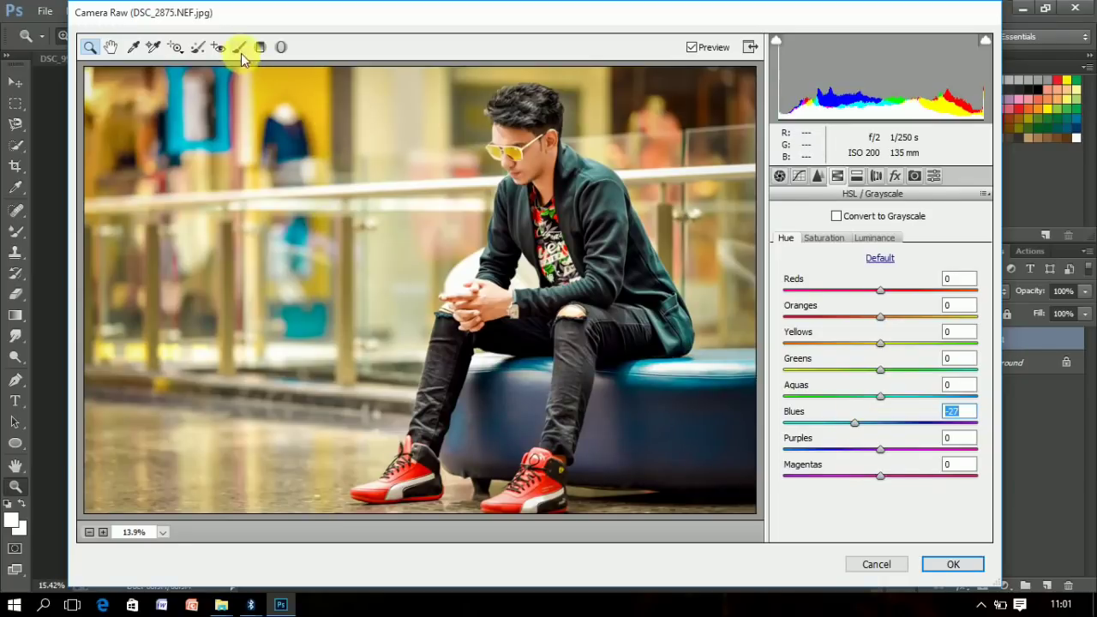
click(239, 47)
key(Return)
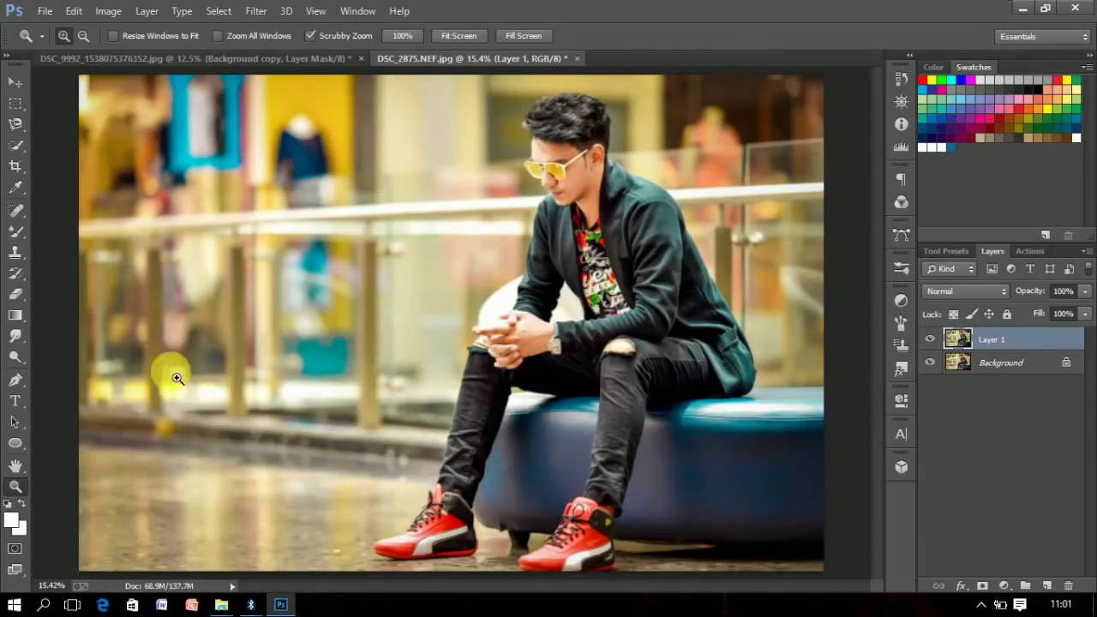
Lightly erase Layer 1 over the face with a 700 px Eraser at 20% opacity, and compare the layer on and off.
click(15, 293)
mouse_move(553, 167)
mouse_down()
mouse_move(587, 177)
mouse_move(578, 171)
mouse_move(558, 238)
mouse_move(678, 188)
mouse_move(563, 168)
mouse_up()
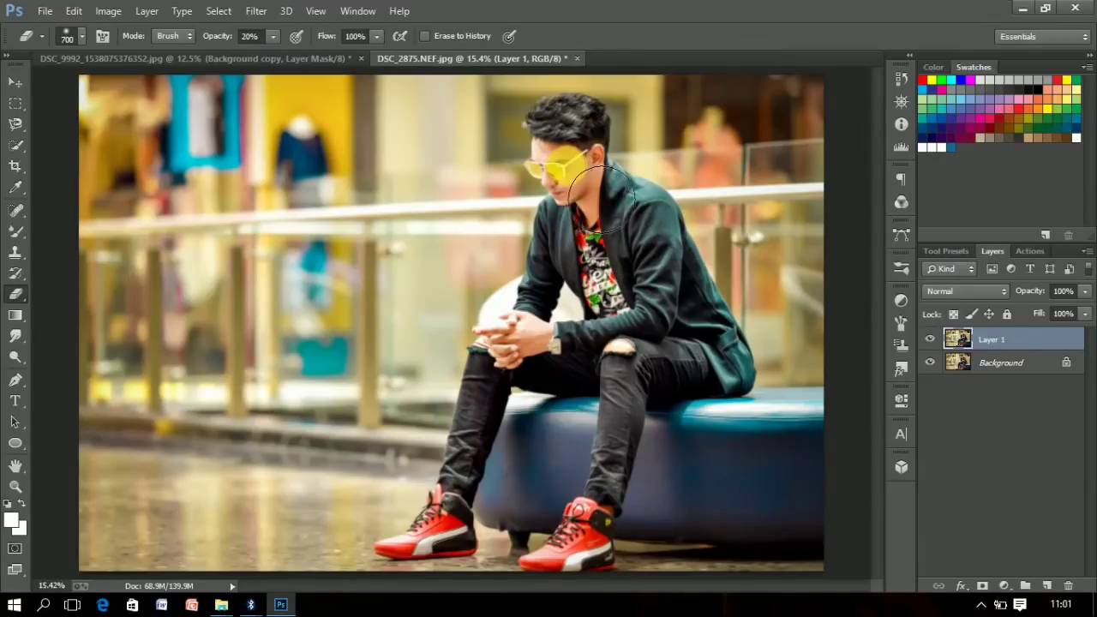
click(15, 486)
click(607, 123)
click(646, 137)
click(646, 137)
right_click(727, 171)
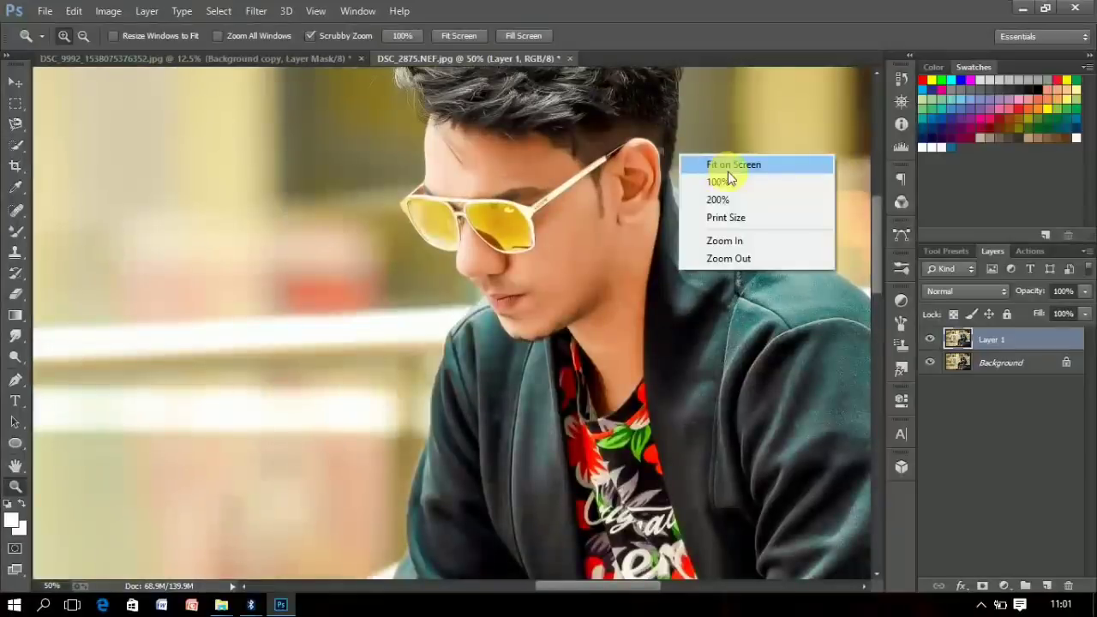
key(Escape)
click(929, 340)
click(932, 340)
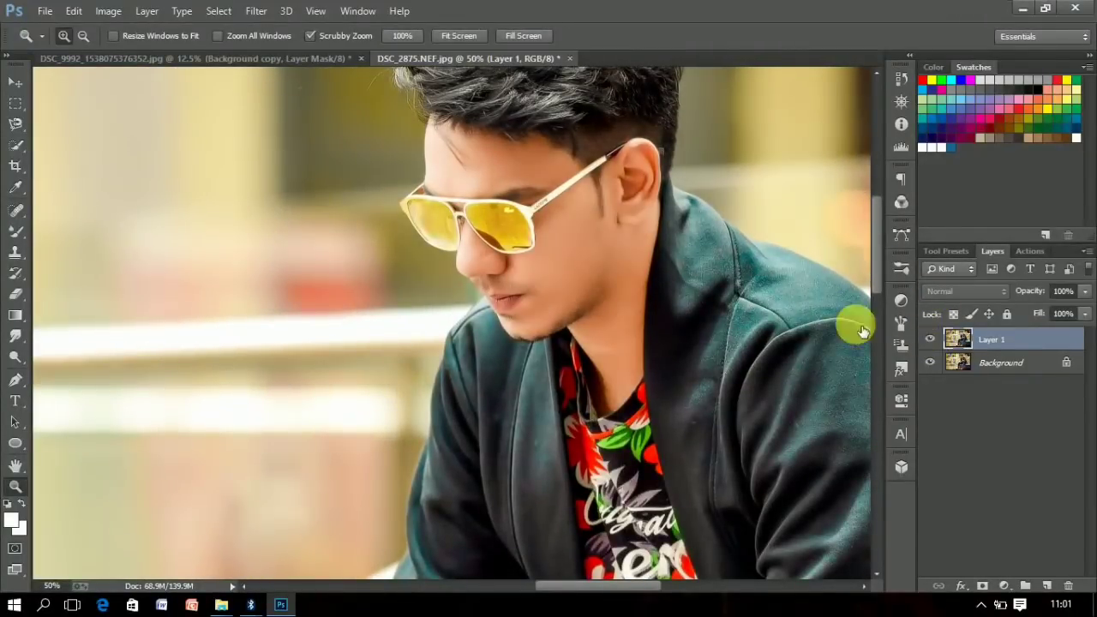
Merge Layer 1 into the background and save the image.
right_click(623, 184)
click(646, 199)
click(620, 147)
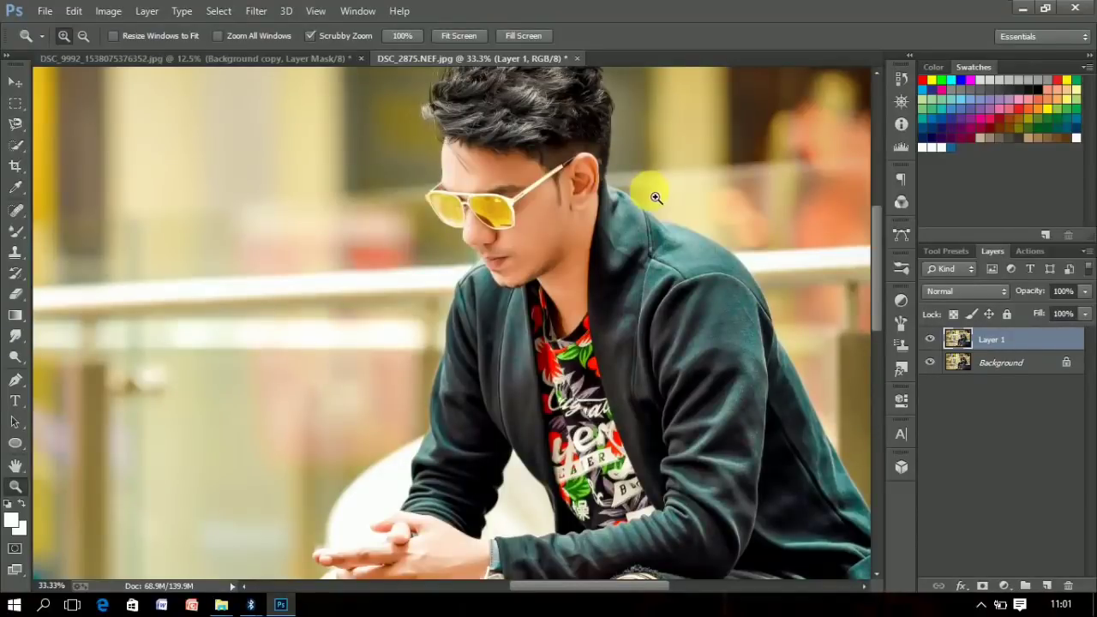
right_click(652, 195)
click(691, 208)
key(ctrl+e)
key(ctrl+s)
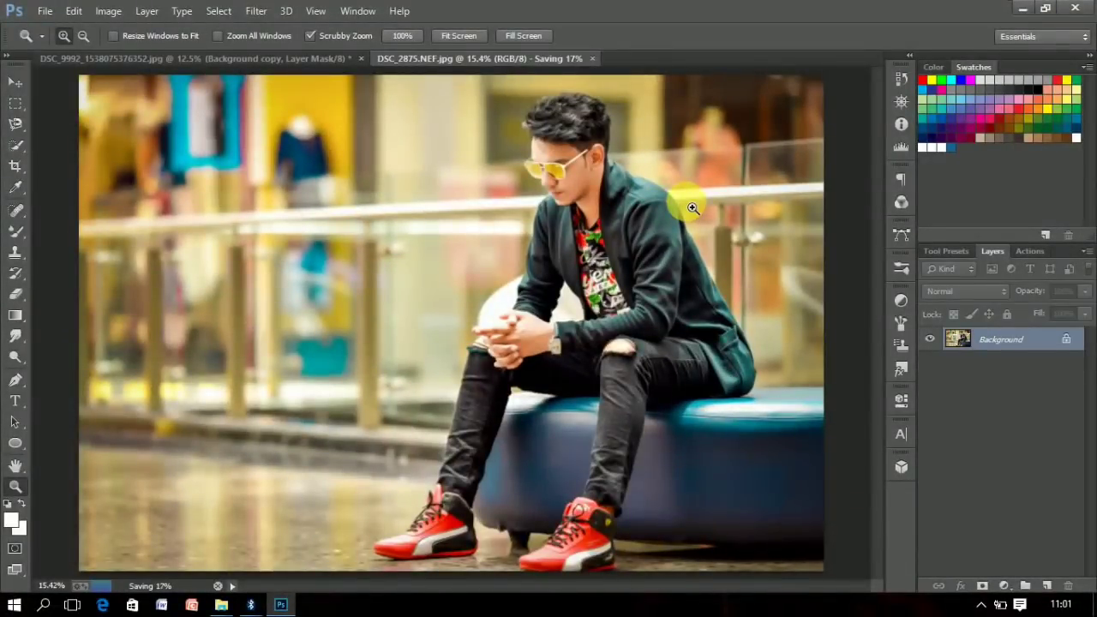
Duplicate the background and apply the Color Efex Pro 3.0 Cross Processing filter with method B01.
drag(641, 179, 529, 224)
key(ctrl+j)
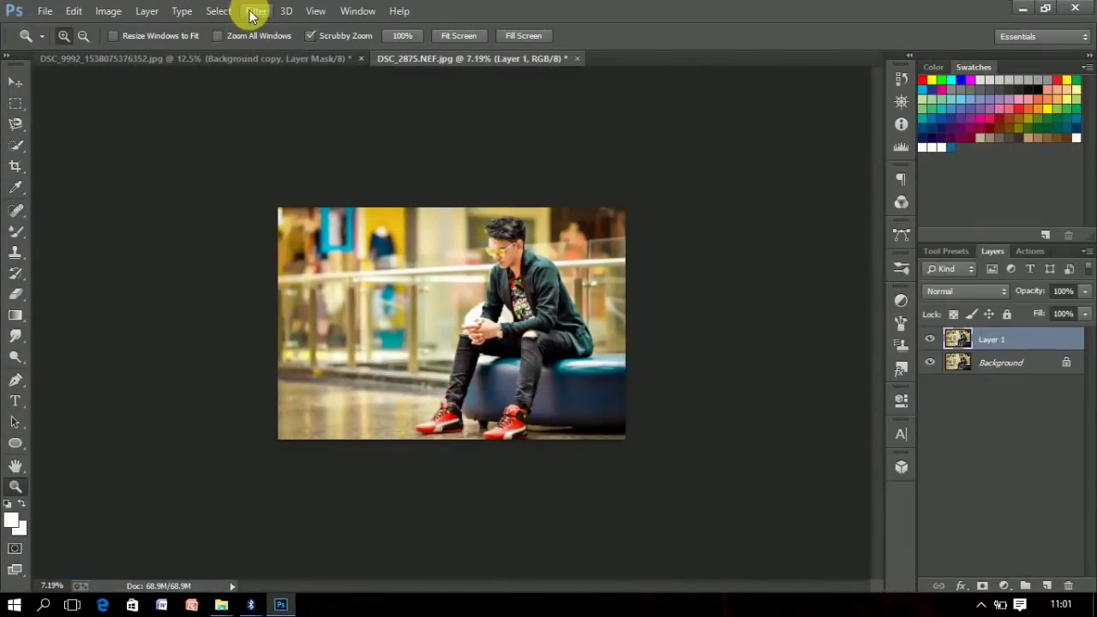
click(255, 10)
mouse_move(350, 440)
click(519, 442)
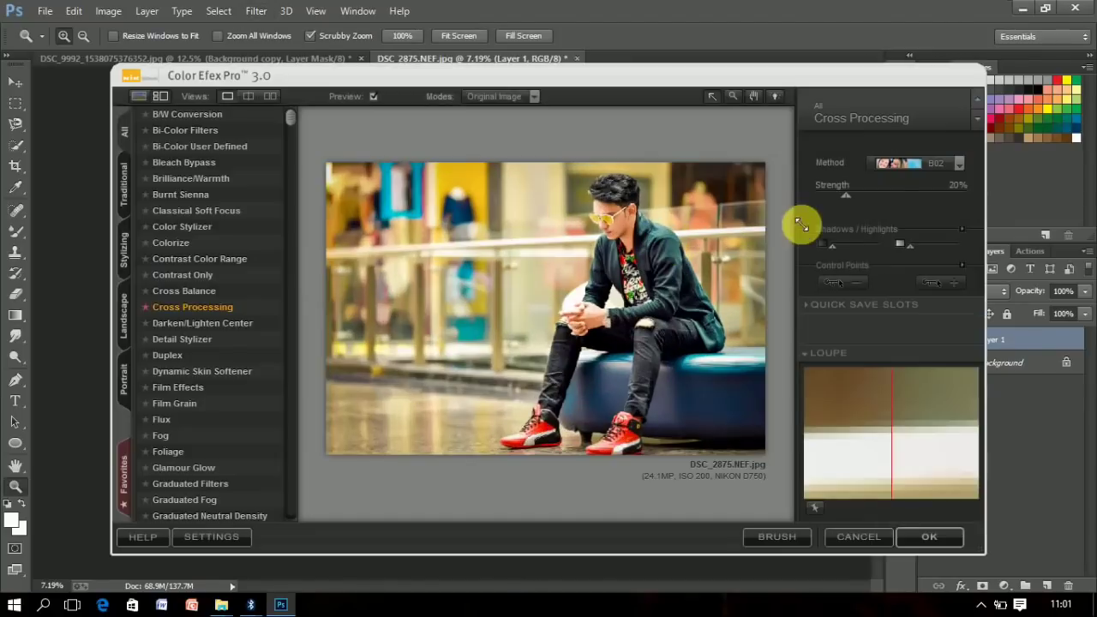
click(908, 164)
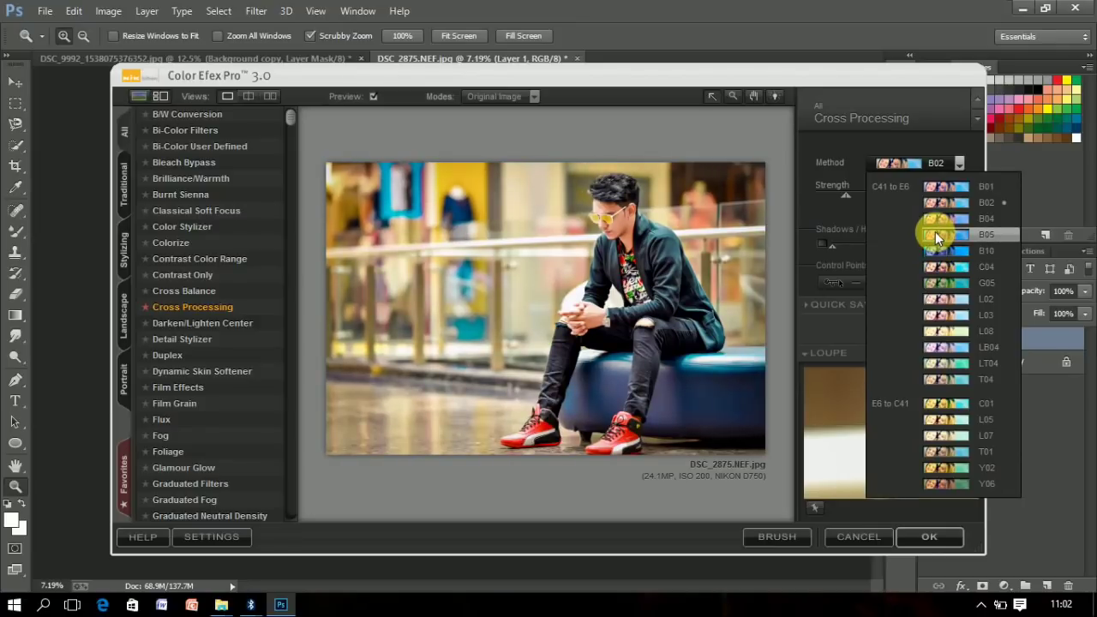
click(935, 190)
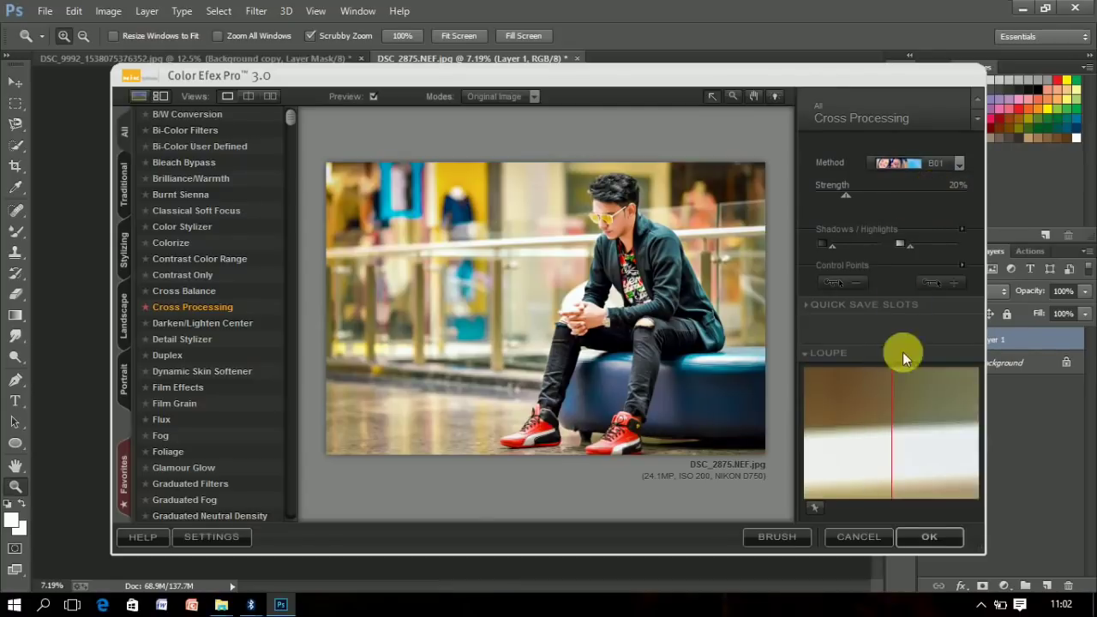
click(928, 530)
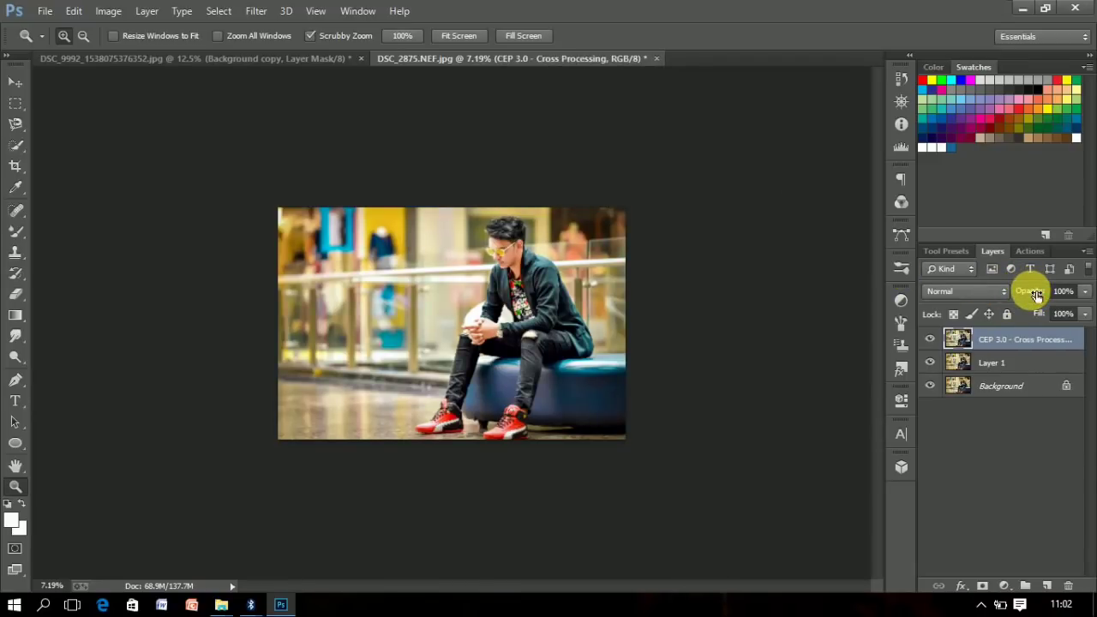
Reduce the Cross Processing layer's opacity to 80% and merge all layers.
right_click(1016, 341)
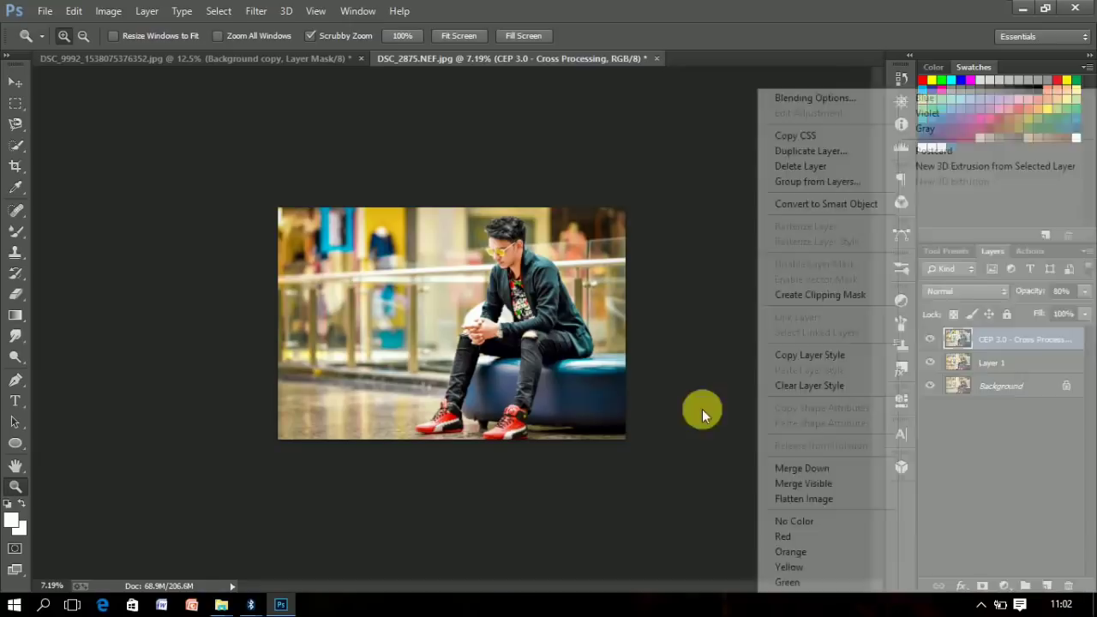
click(631, 389)
mouse_move(499, 215)
mouse_down()
mouse_move(581, 165)
mouse_move(594, 183)
mouse_up()
key(ctrl+shift+e)
Select both sunglasses lenses with the Quick Selection tool and copy them to a new layer.
key(w)
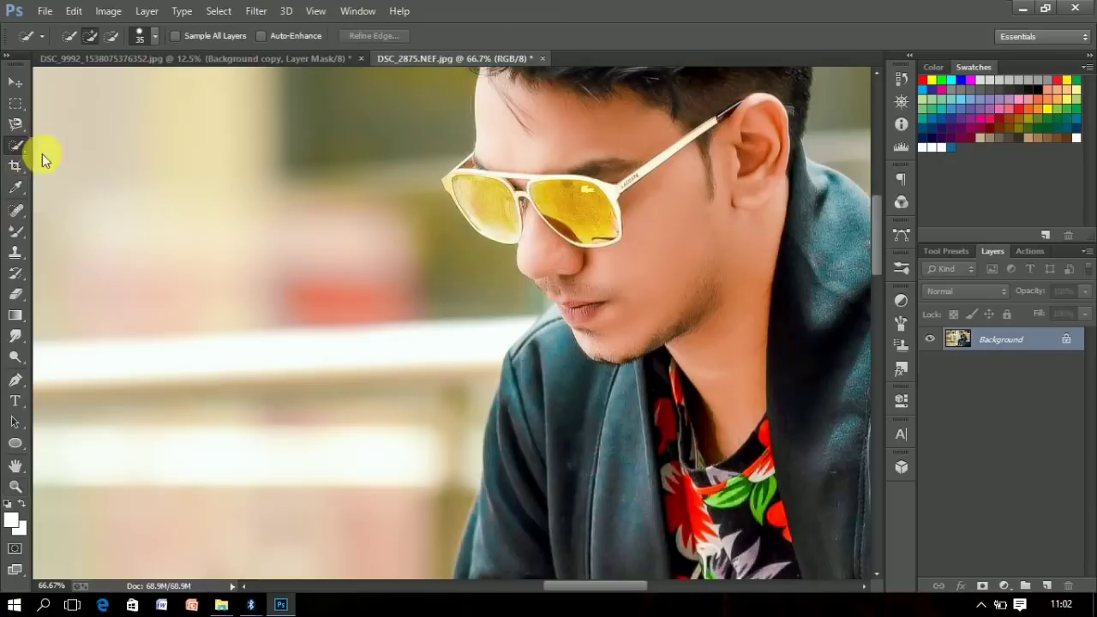
click(472, 209)
mouse_move(491, 204)
mouse_down()
mouse_move(508, 231)
mouse_move(573, 204)
mouse_move(600, 225)
mouse_up()
key(ctrl+j)
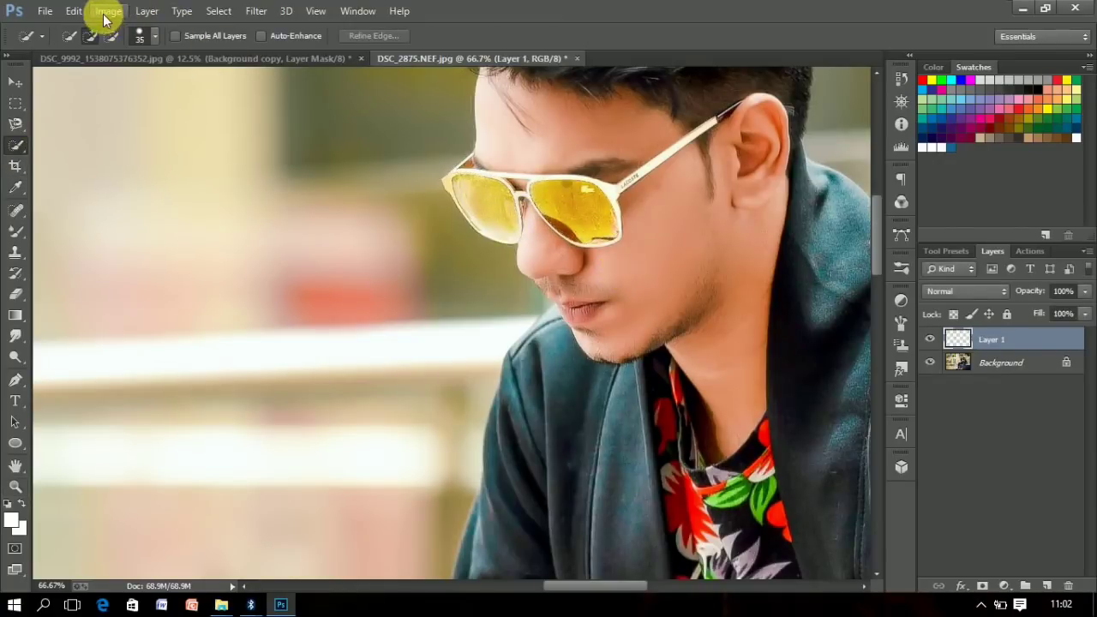
Apply a Vibrance adjustment to the lens layer with vibrance +74 and saturation +78.
click(108, 10)
mouse_move(245, 51)
click(362, 120)
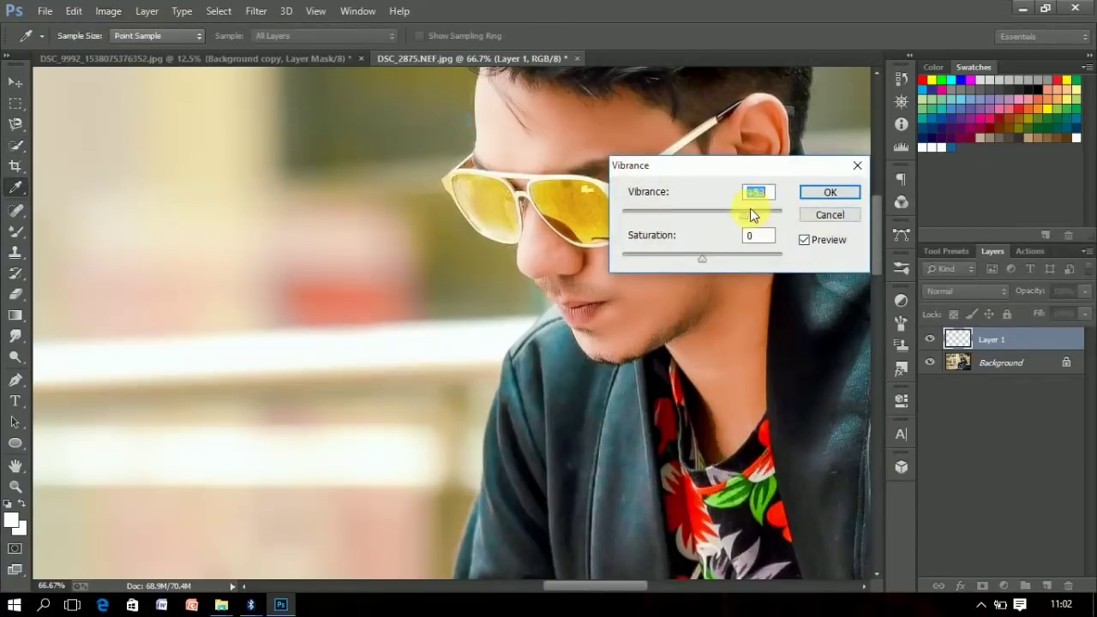
drag(749, 212, 760, 214)
drag(732, 257, 764, 260)
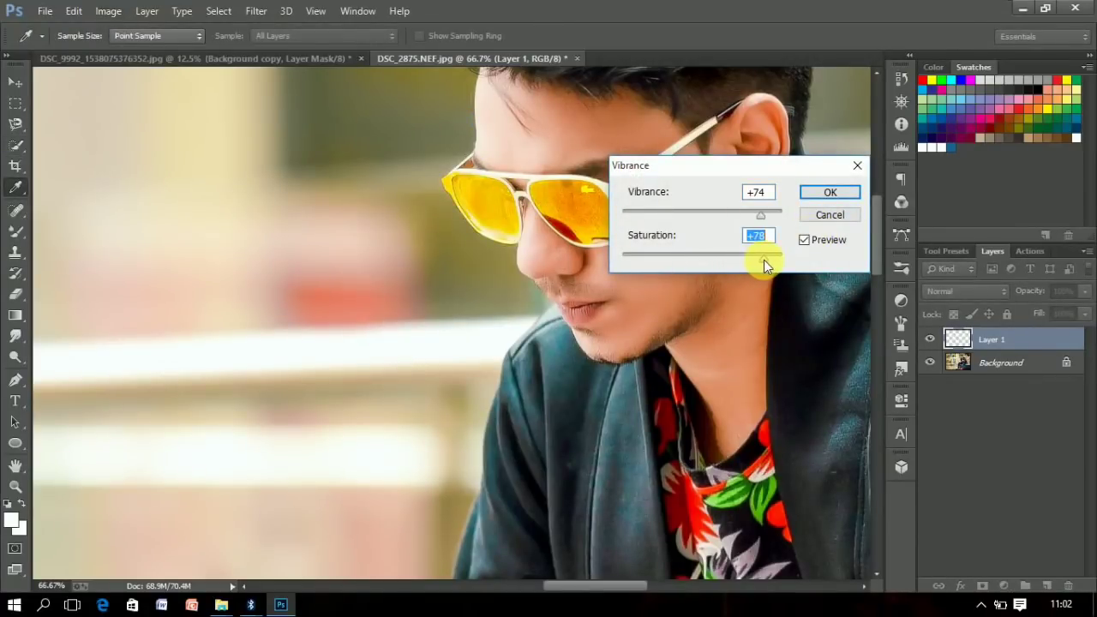
key(Return)
Merge the vivid yellow lens layer into the background and save, and undo the merge.
key(ctrl+e)
key(ctrl+s)
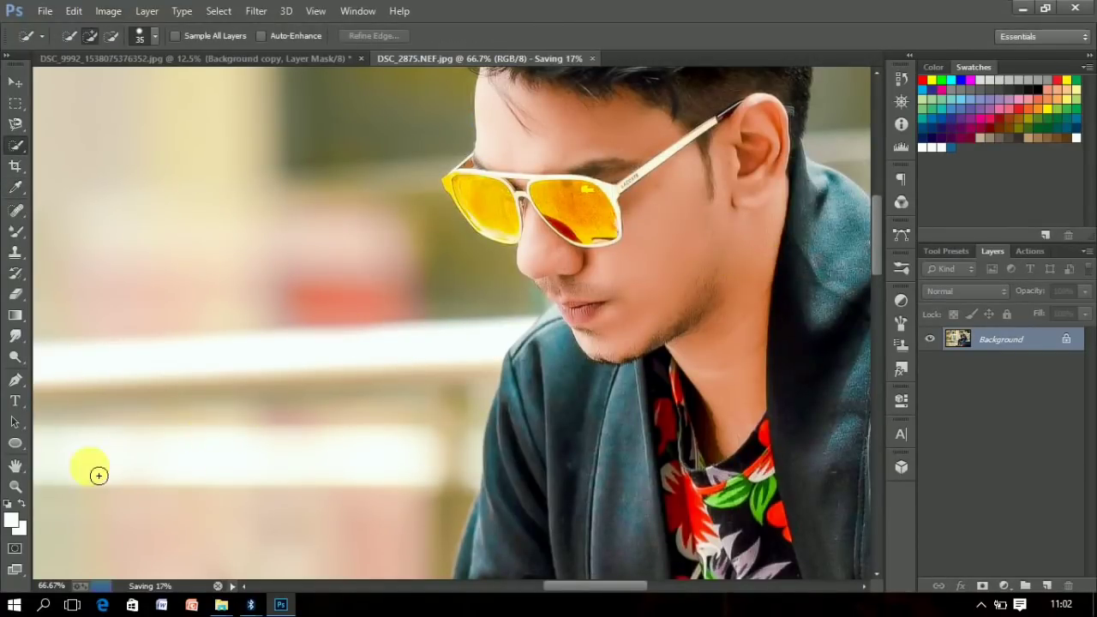
click(15, 485)
right_click(642, 302)
click(648, 308)
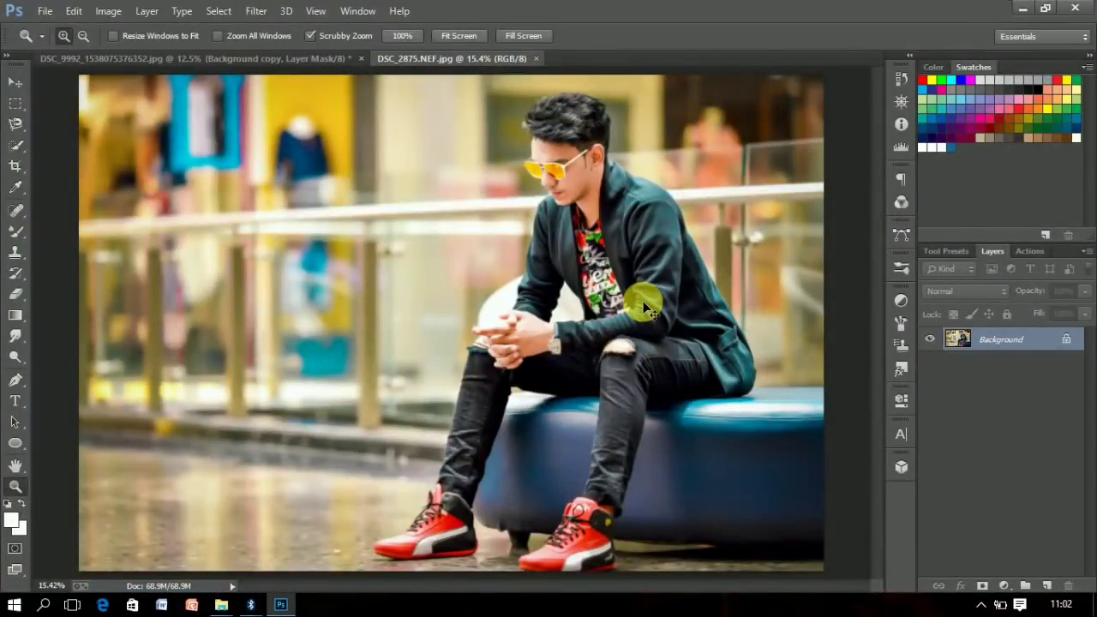
key(ctrl+shift+alt+n)
Shift the hue of the lens layer with Hue/Saturation to turn the yellow lenses cyan blue.
key(ctrl+u)
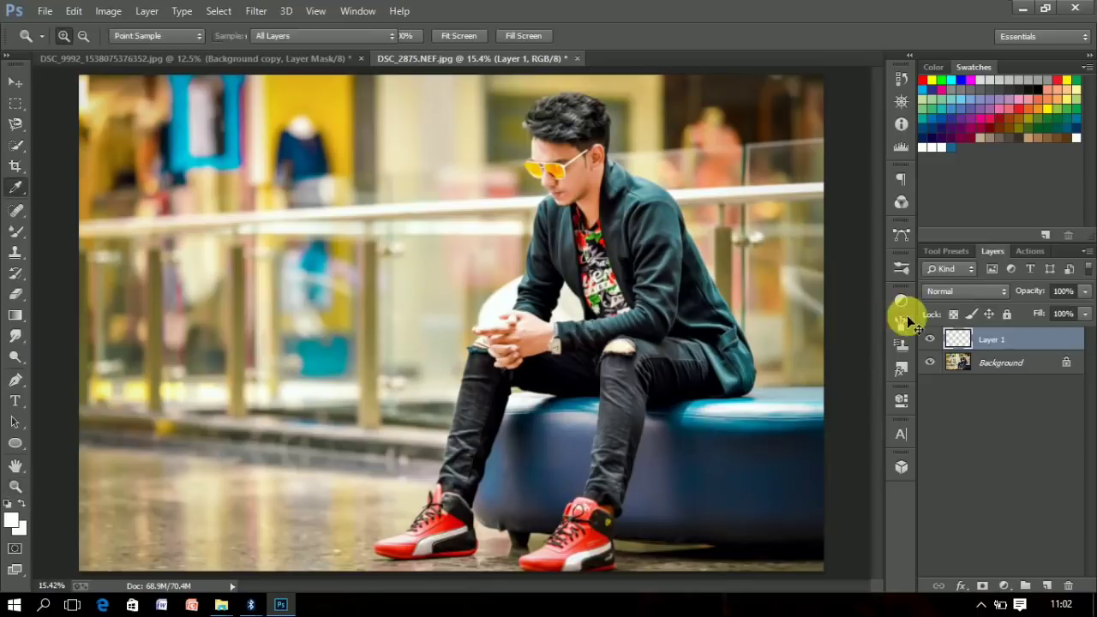
drag(874, 364, 917, 377)
key(Return)
key(z)
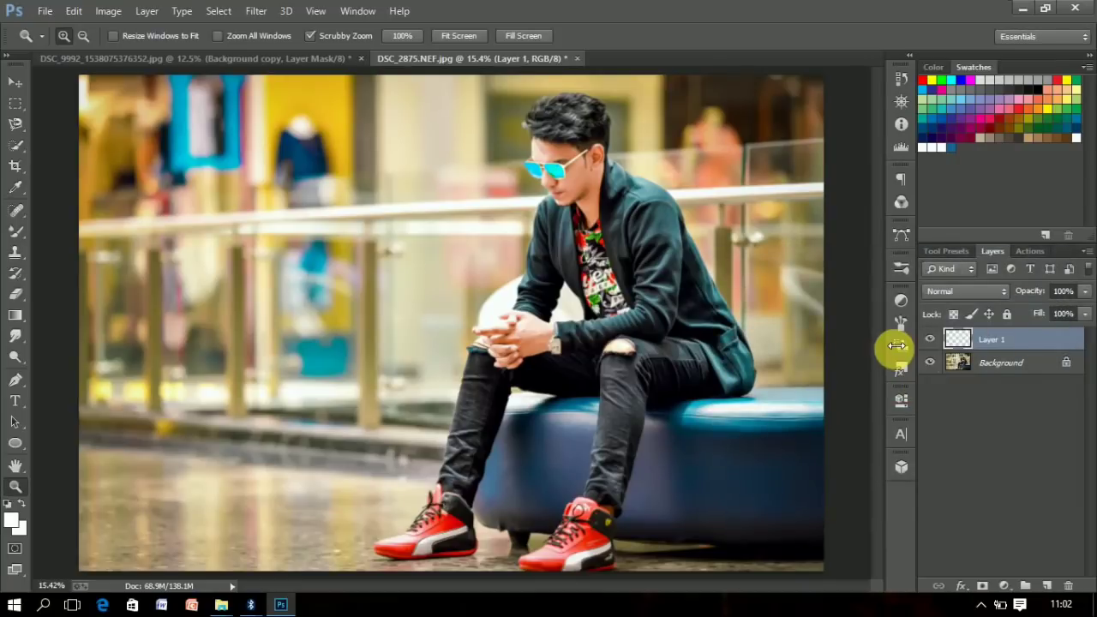
Merge the blue lens layer down and save the image, and step back to the separate layer.
key(ctrl+e)
key(ctrl+s)
drag(730, 221, 725, 288)
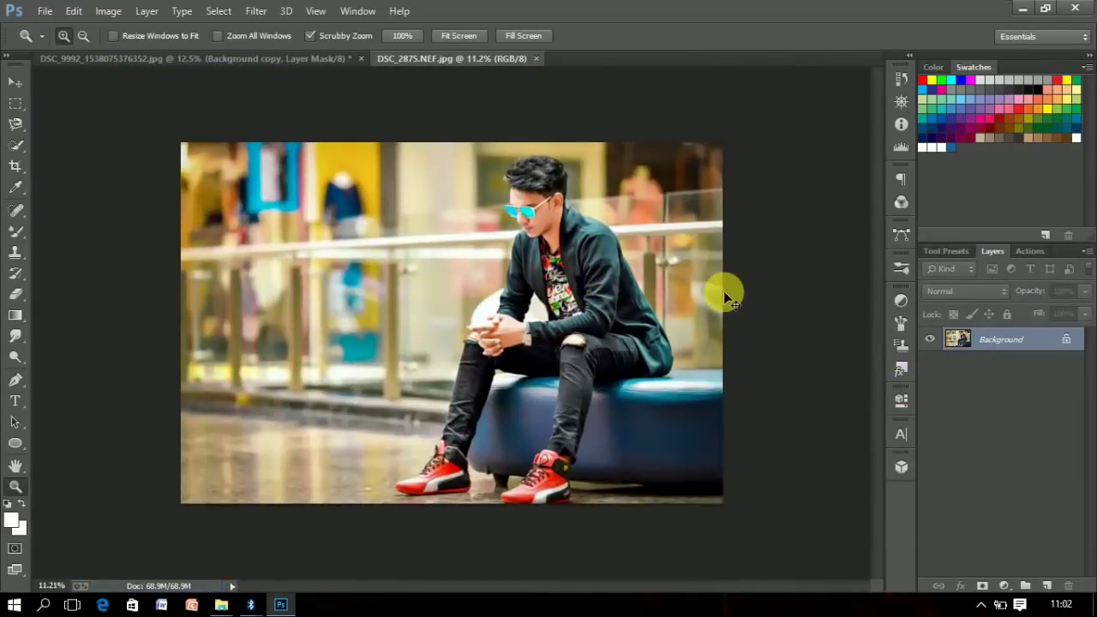
key(ctrl+shift+alt+n)
key(ctrl+e)
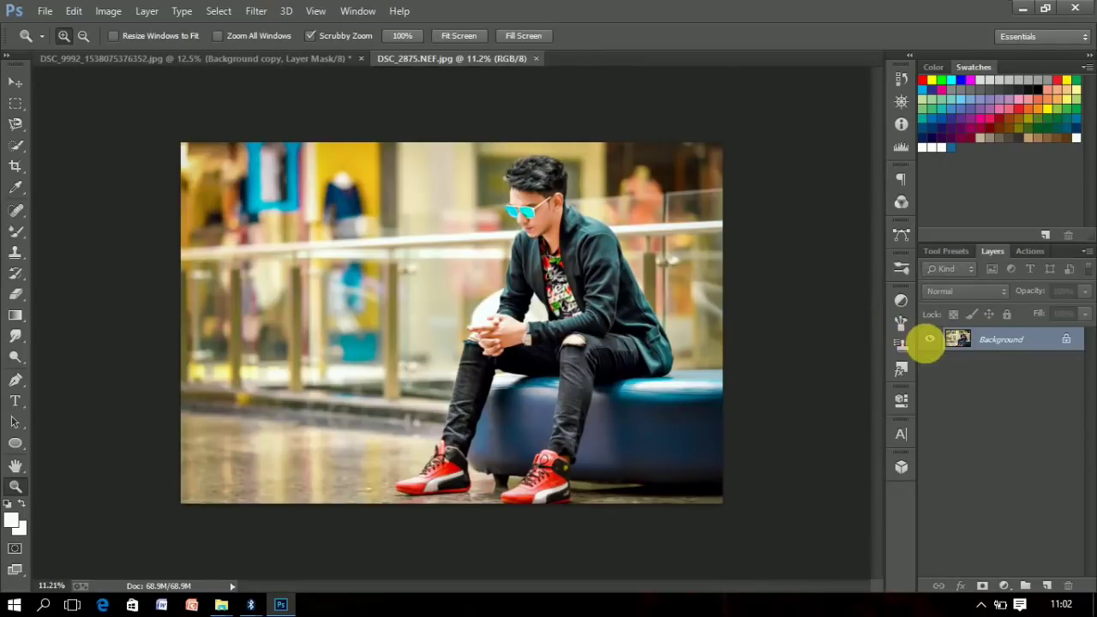
key(ctrl+z)
key(ctrl+e)
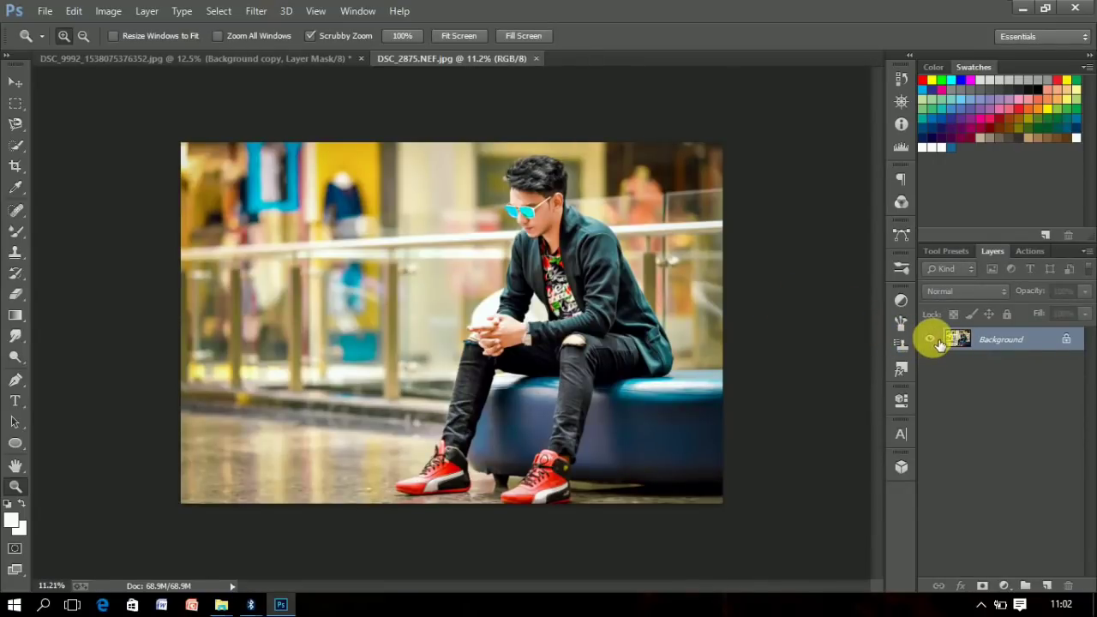
key(ctrl+shift+alt+n)
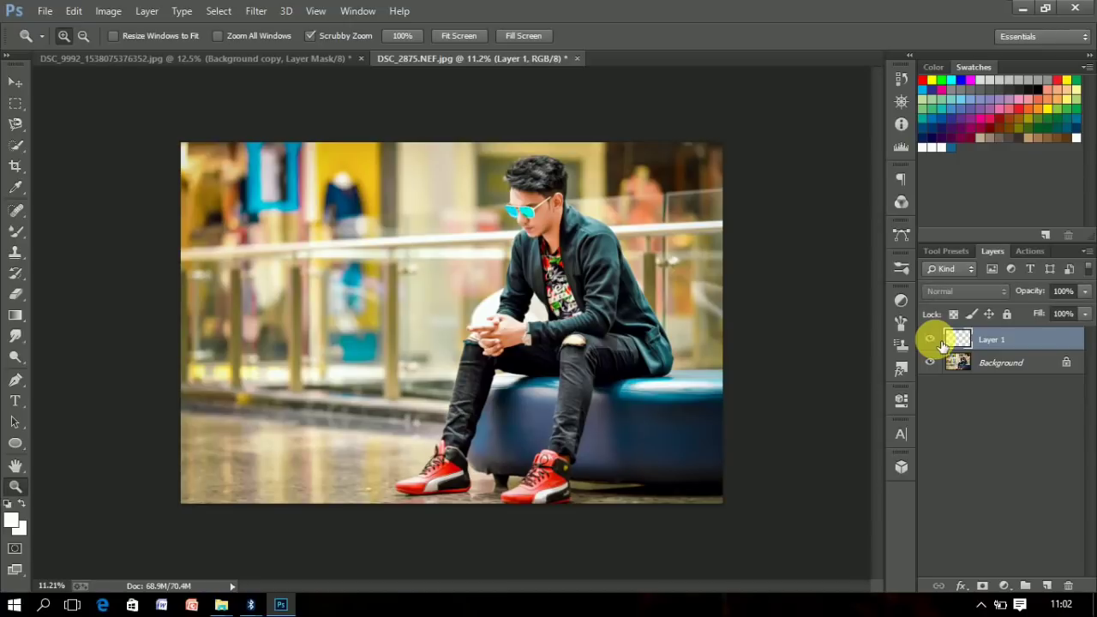
Erase the blue spill from the outer corner of the sunglasses frame on Layer 1 with a 30 px Eraser at 100% opacity.
drag(514, 182, 624, 200)
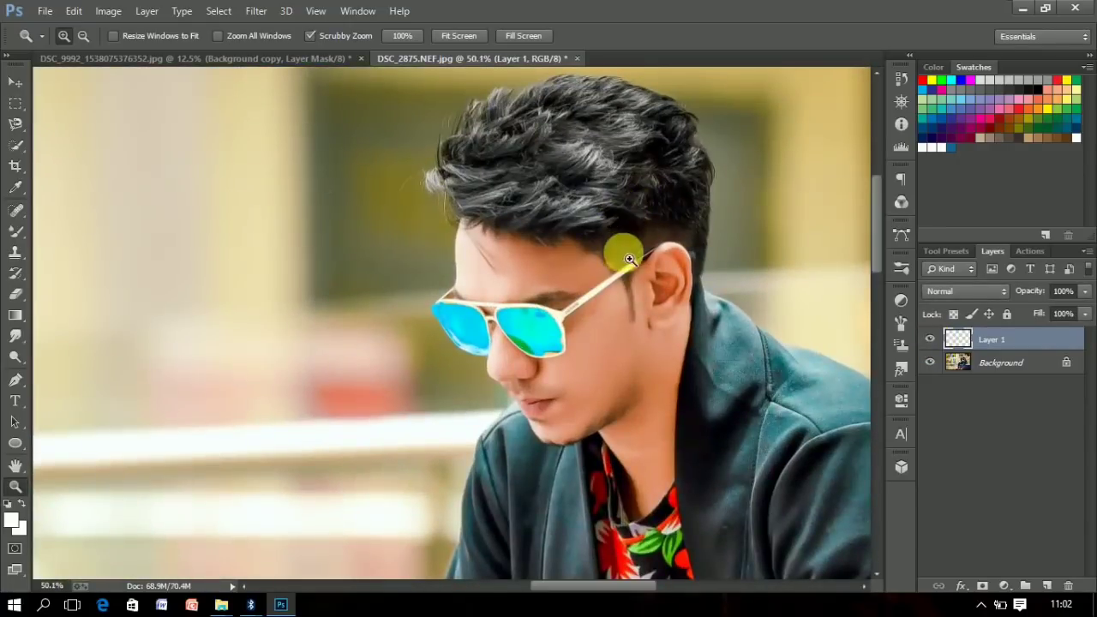
drag(629, 258, 661, 264)
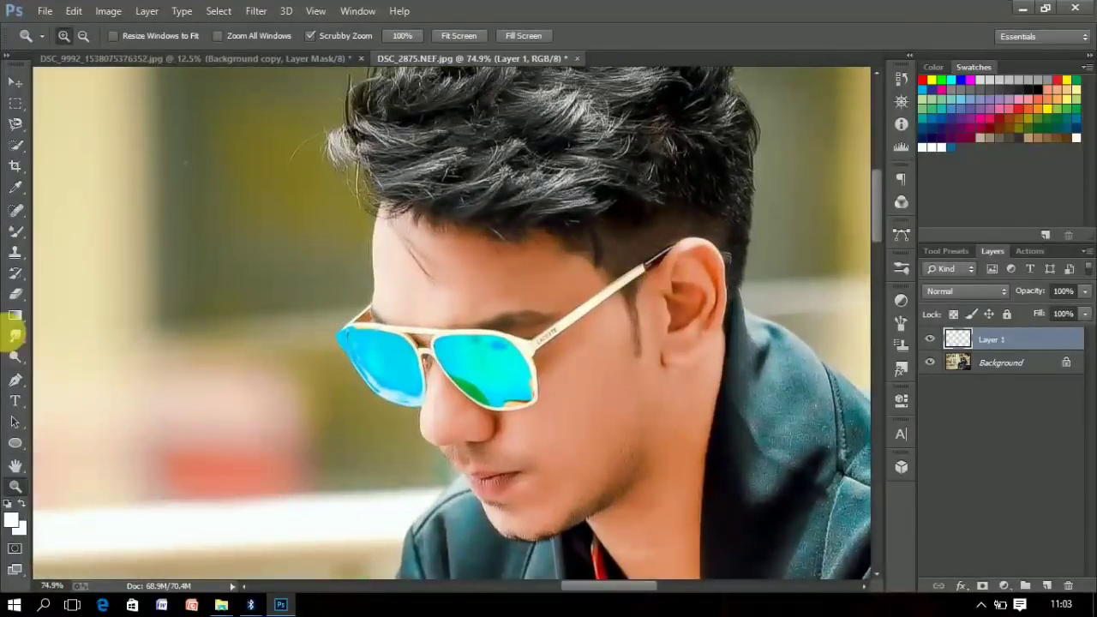
click(14, 294)
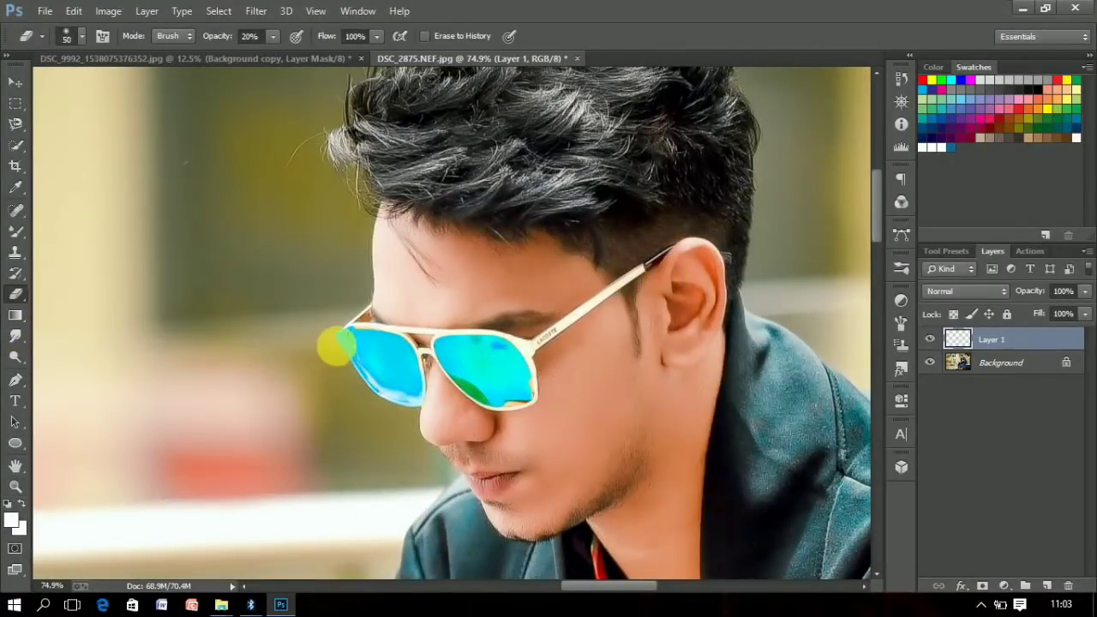
key(bracketright)
key(bracketright)
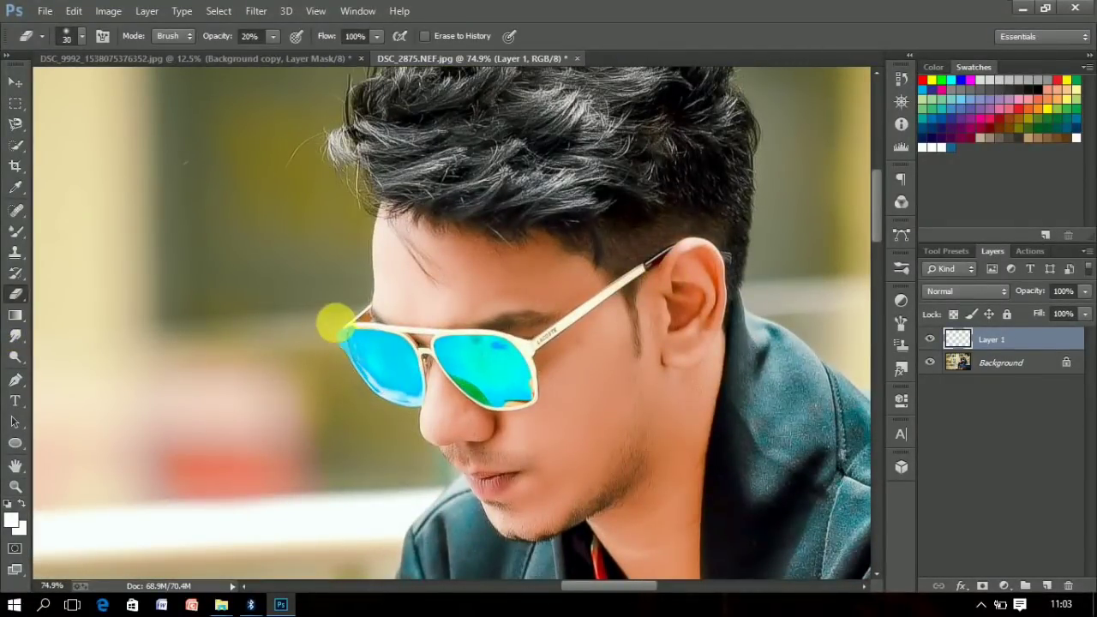
click(930, 339)
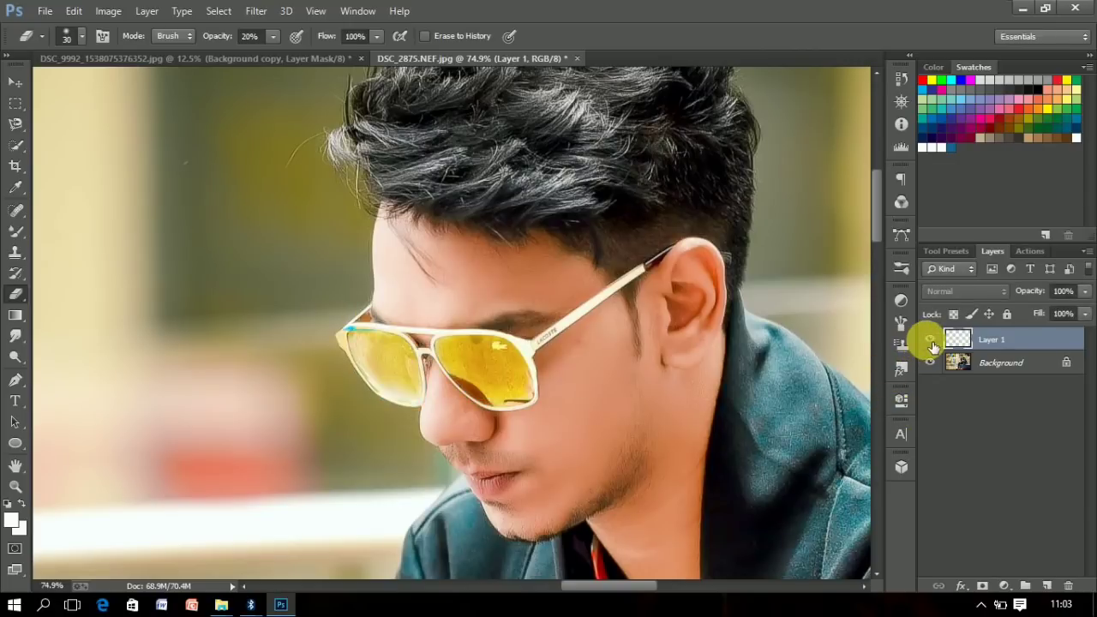
click(930, 340)
click(929, 339)
click(929, 339)
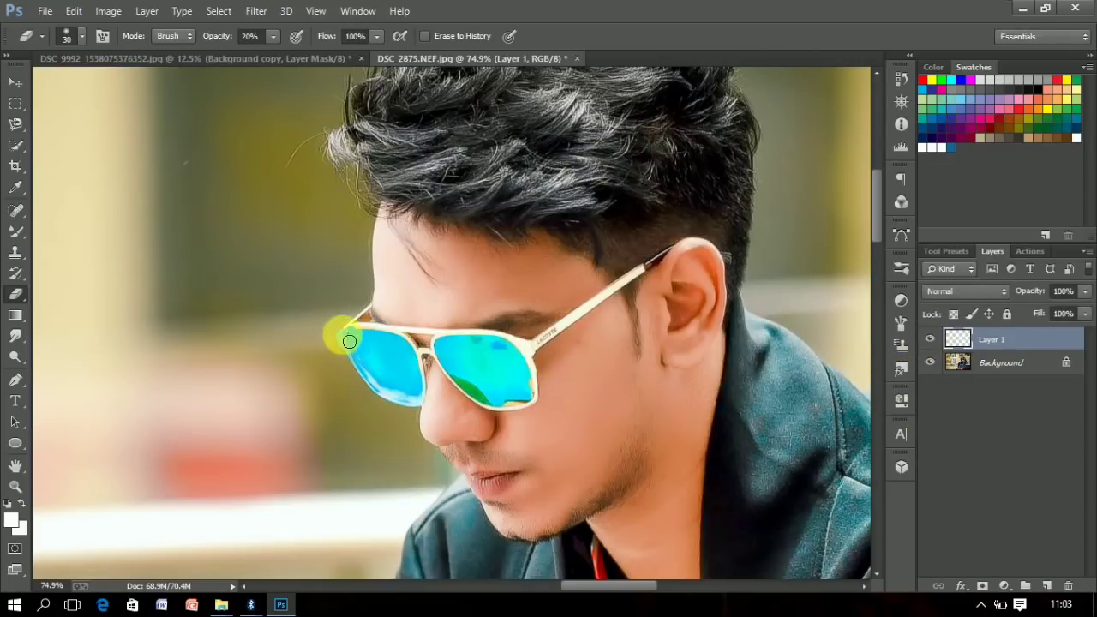
key(0)
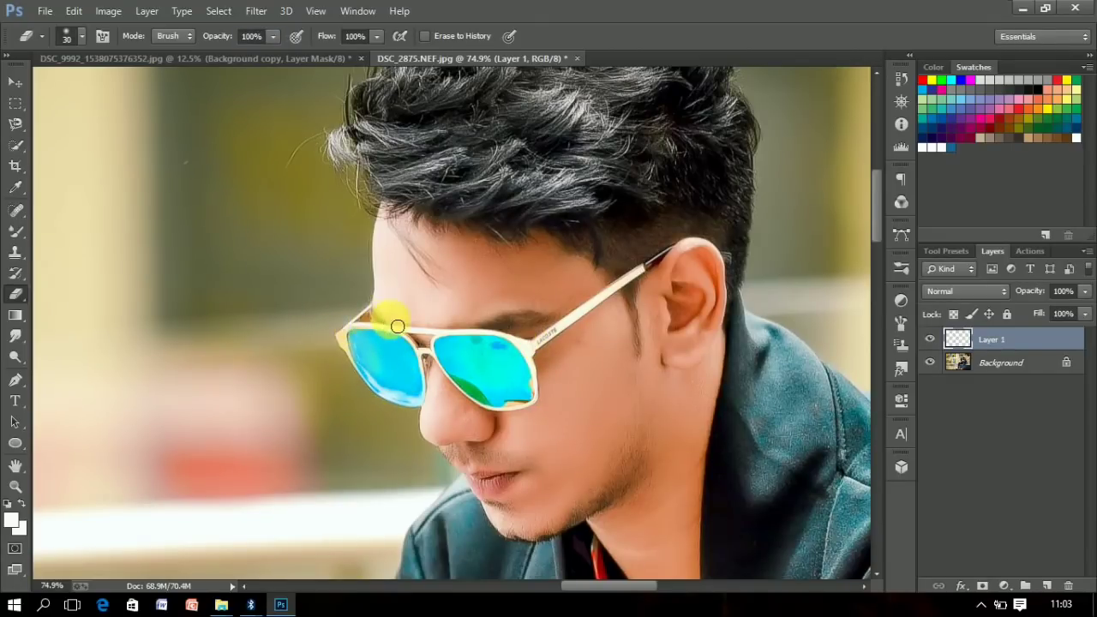
Merge the cleaned-up lens layer into the background and save the image, and undo the merge.
key(ctrl+e)
key(ctrl+s)
click(24, 480)
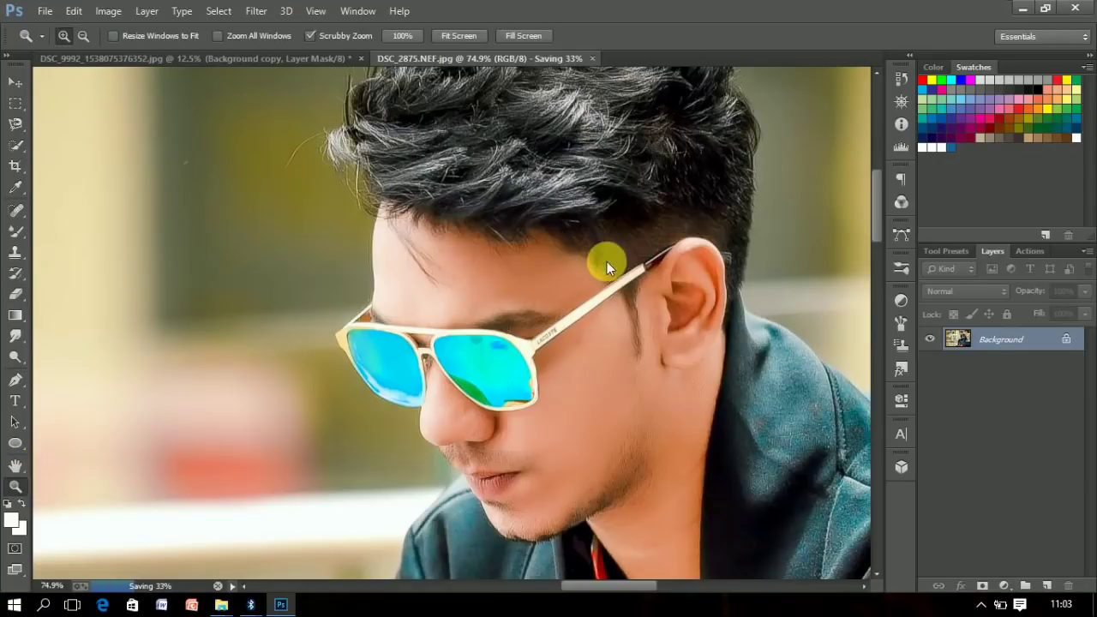
right_click(606, 261)
click(618, 284)
key(ctrl+alt+z)
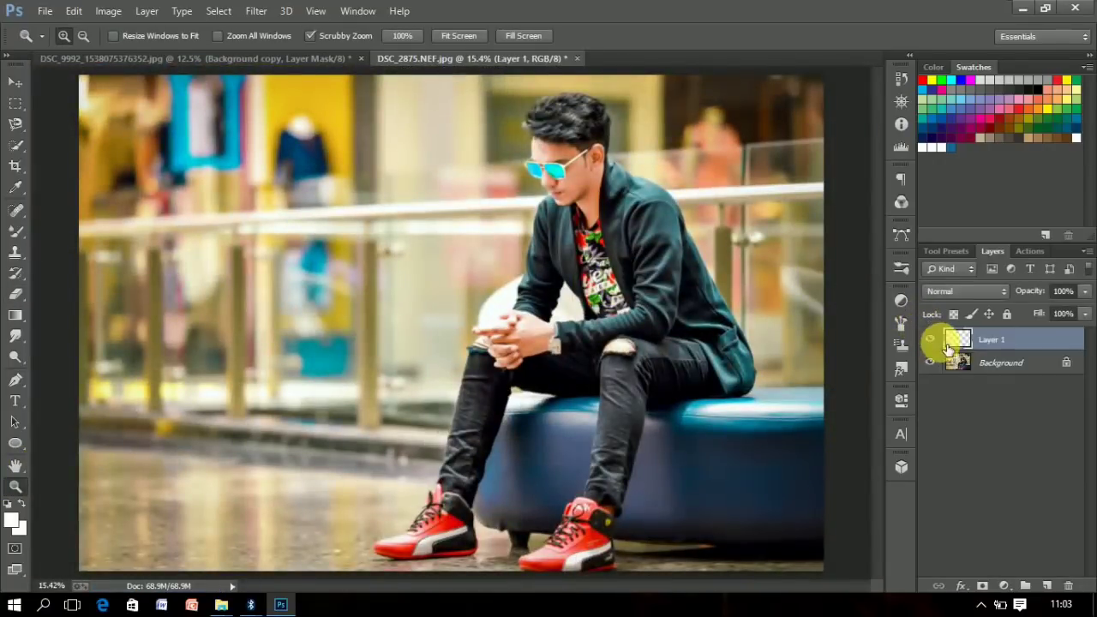
Merge the blue lens layer into the background and duplicate the merged image onto a new layer.
key(ctrl+alt+z)
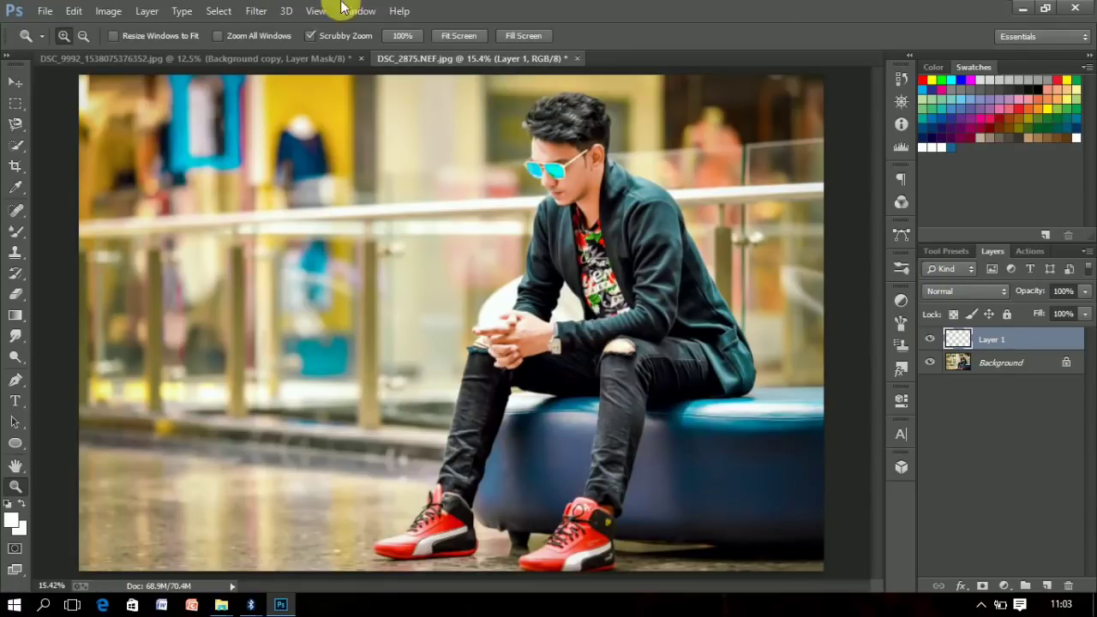
drag(354, 128, 409, 259)
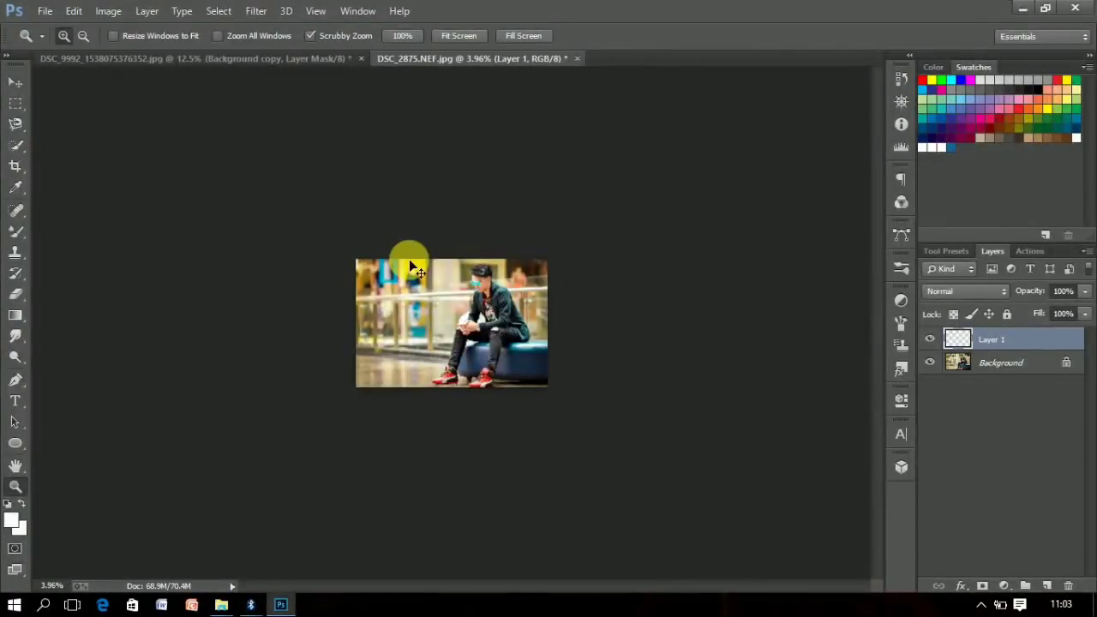
key(ctrl+j)
key(ctrl+e)
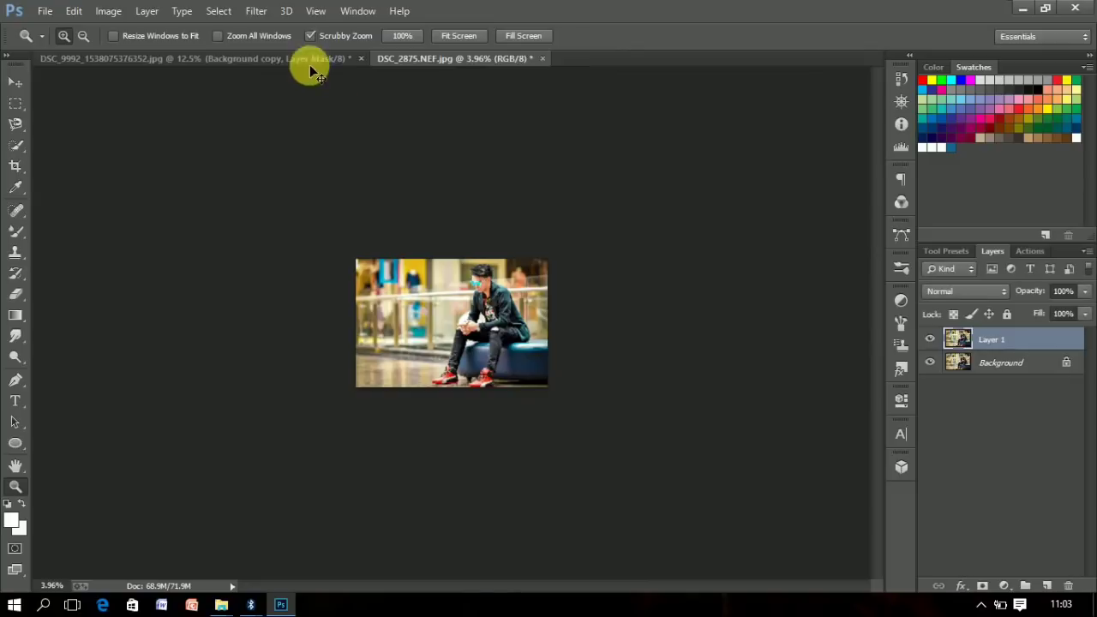
Apply the Color Efex Pro Cross Processing filter to the duplicate layer with method B02 at 12% strength.
click(255, 11)
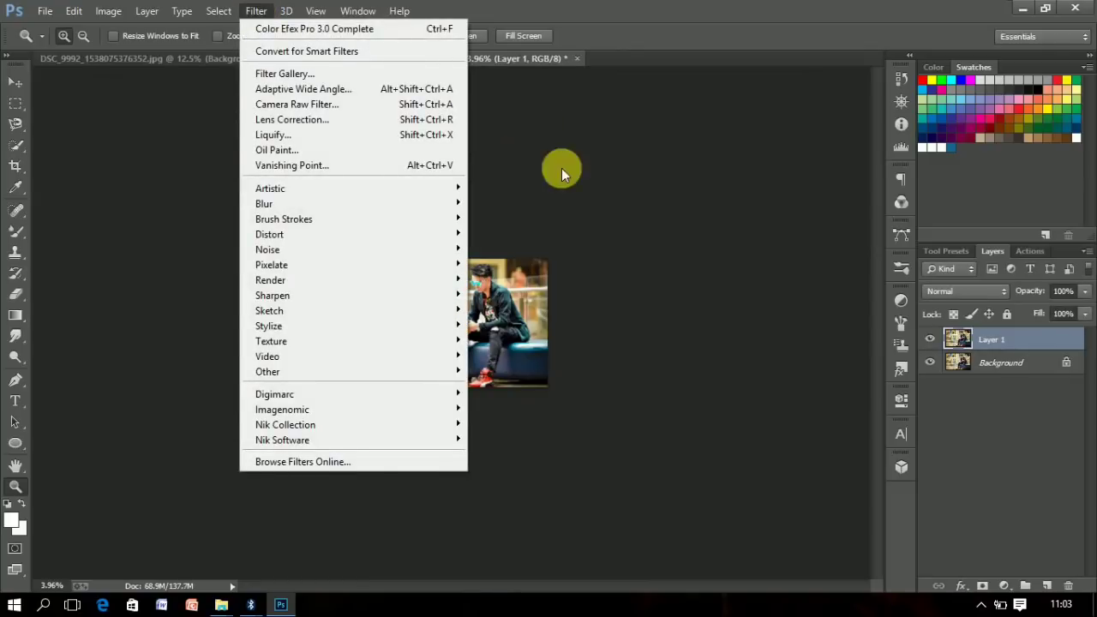
mouse_move(284, 440)
click(540, 437)
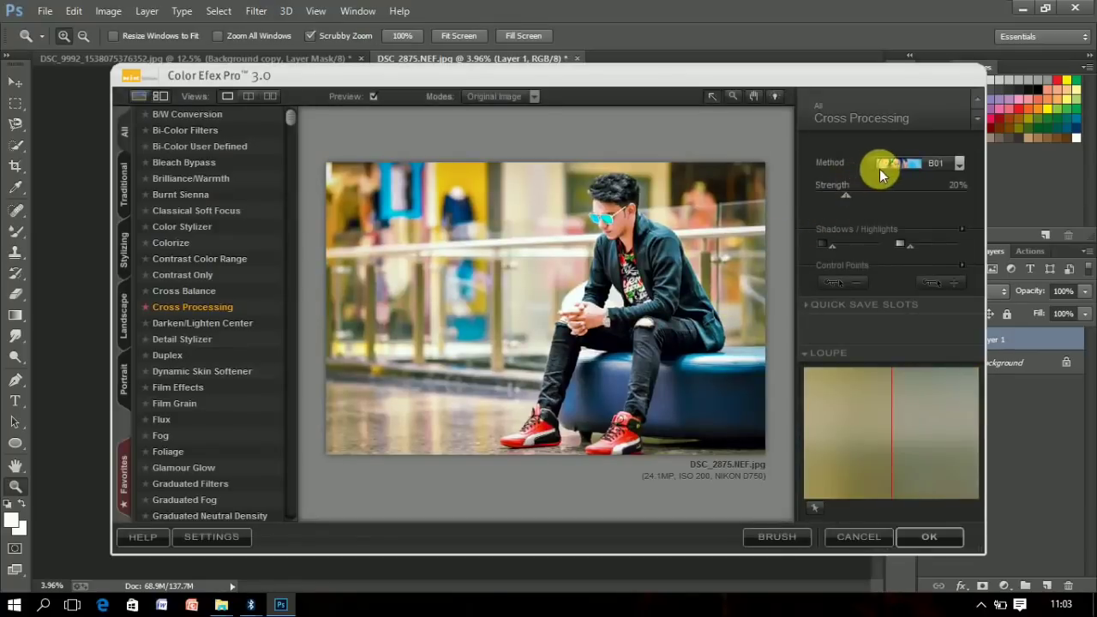
click(898, 162)
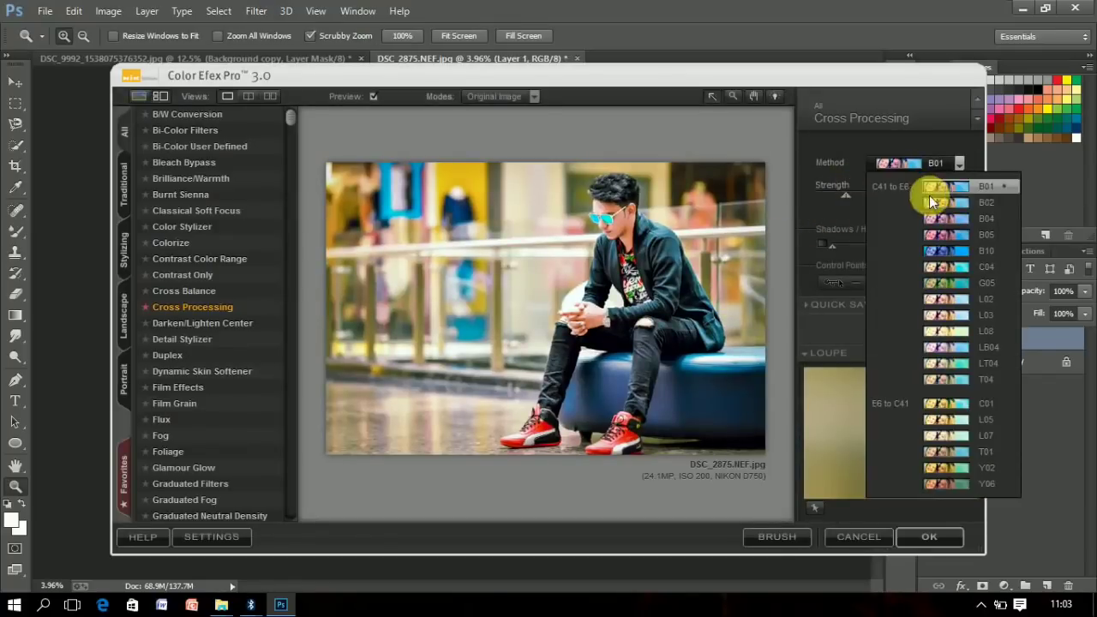
click(938, 201)
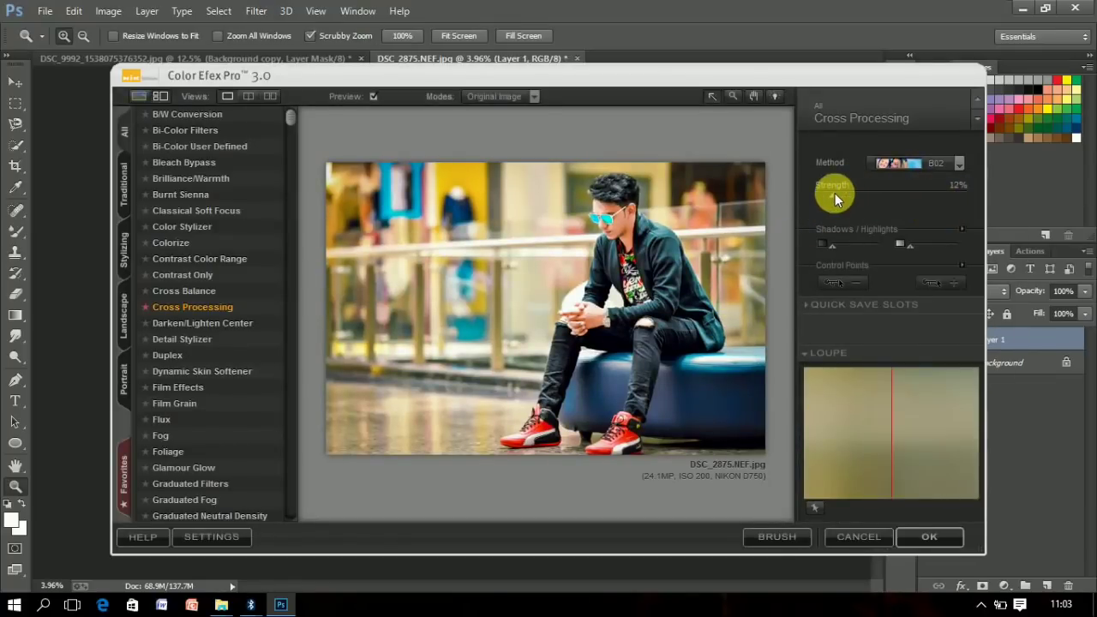
click(956, 536)
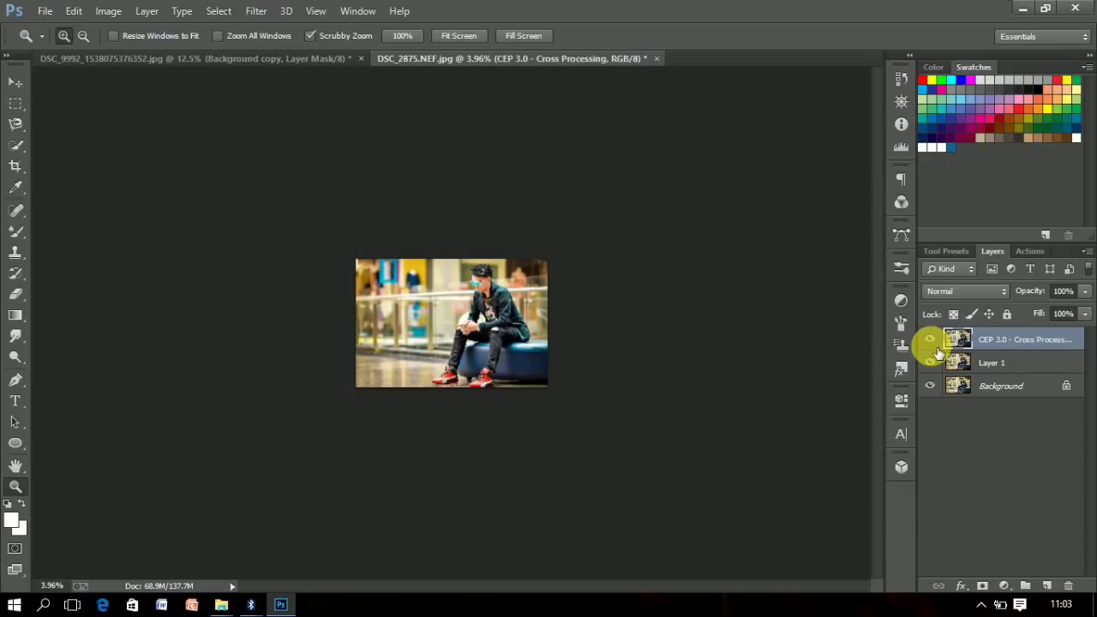
Compare the portrait with and without the Cross Processing layer by toggling that layer's visibility.
click(513, 224)
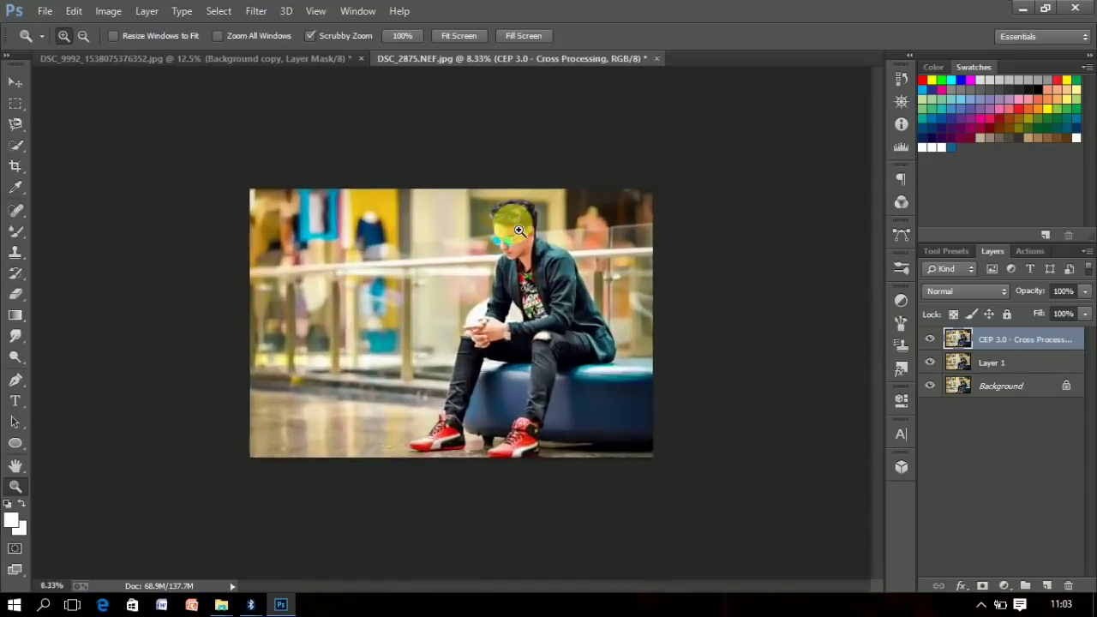
click(519, 230)
click(930, 340)
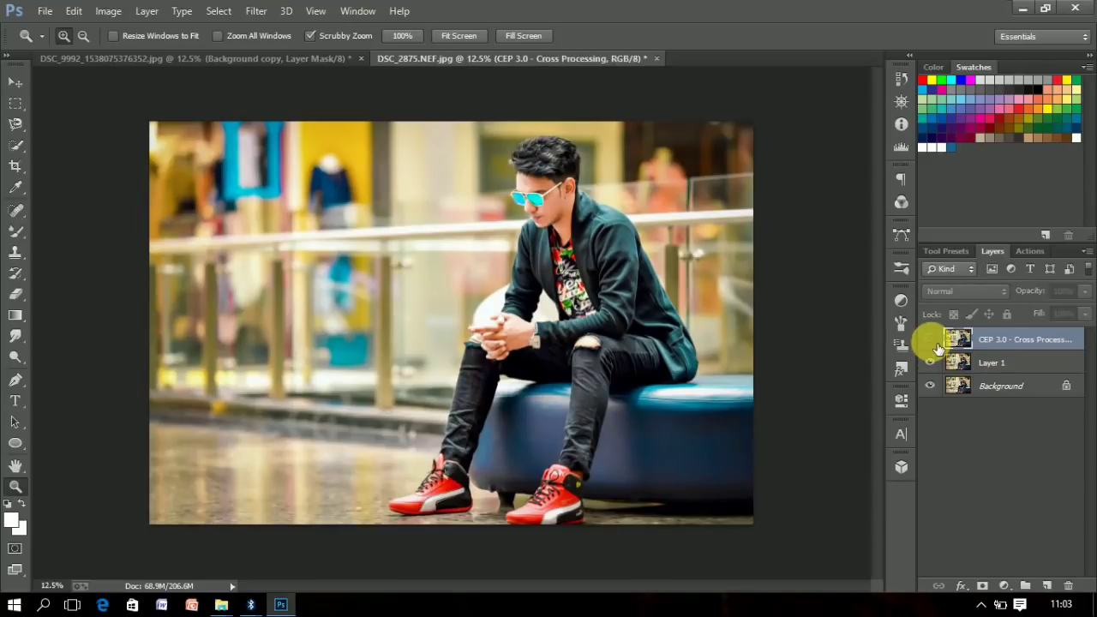
click(932, 341)
click(931, 340)
click(932, 341)
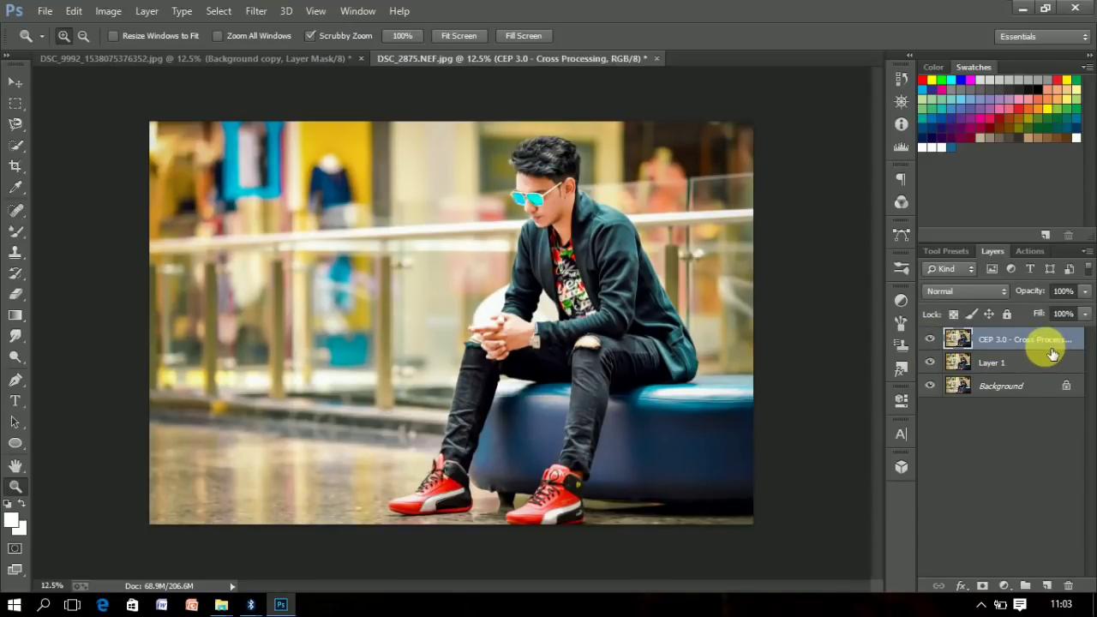
click(936, 342)
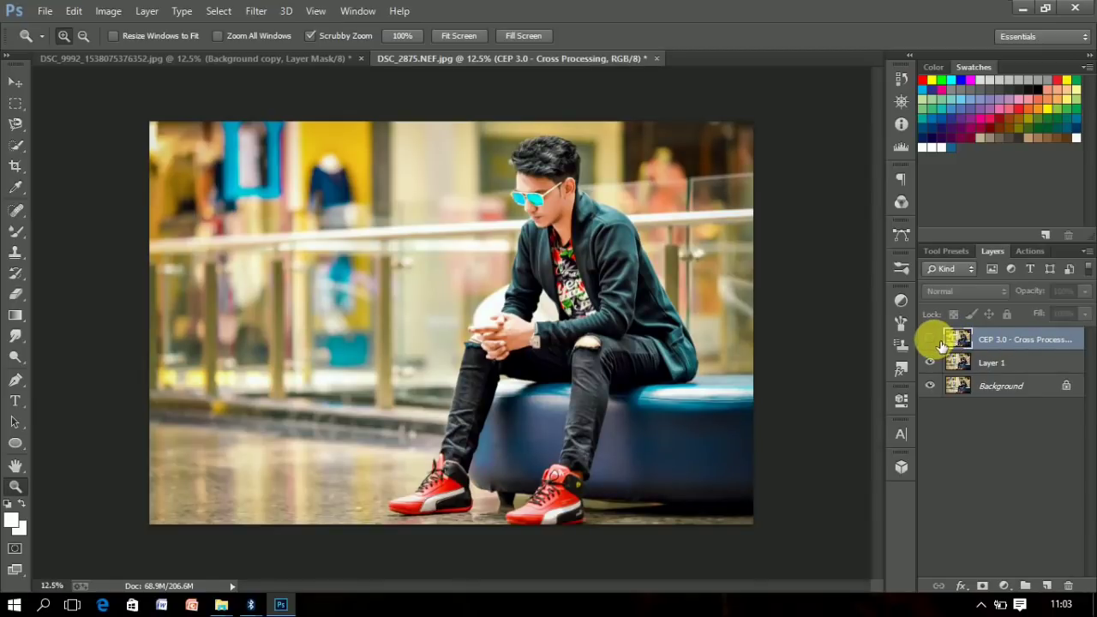
double_click(941, 344)
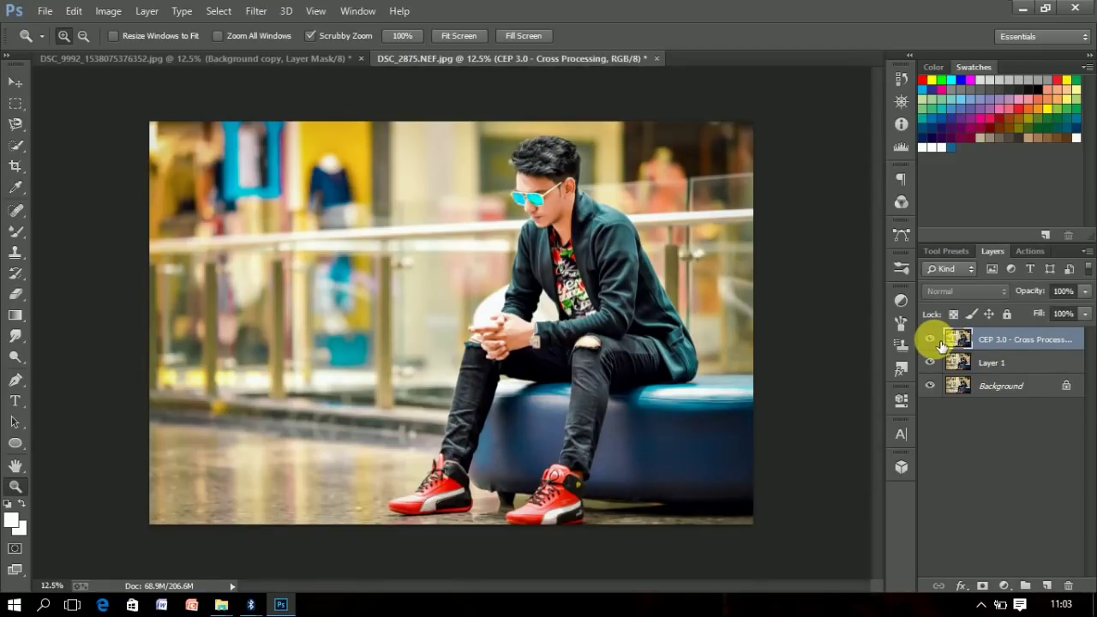
click(932, 339)
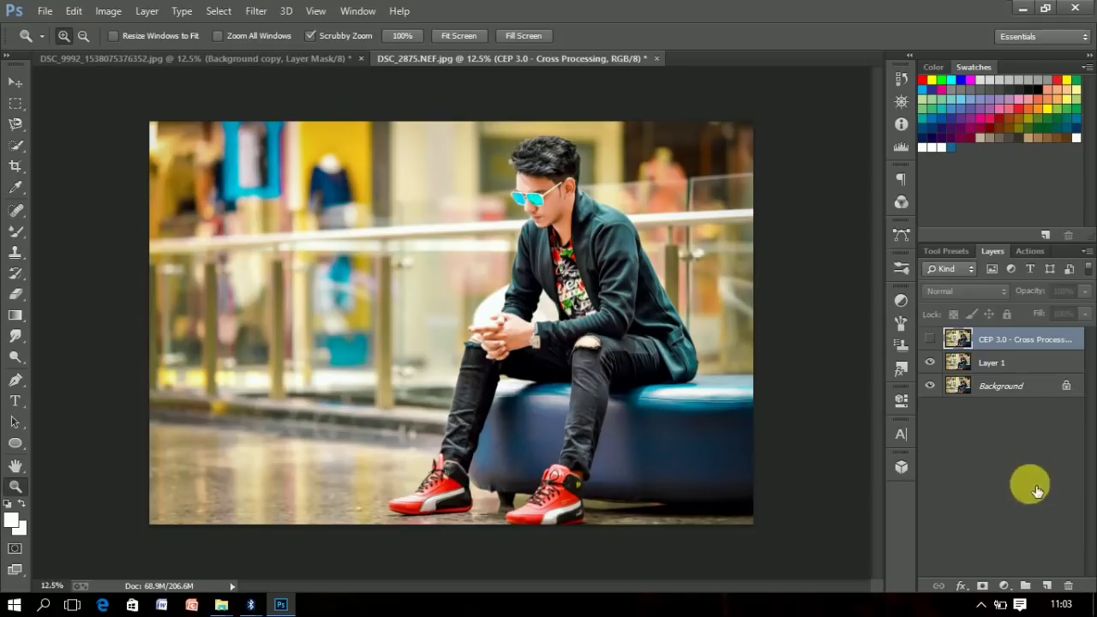
Delete the Cross Processing layer, flatten the remaining layers and save the image.
click(1069, 587)
key(ctrl+shift+e)
key(ctrl+s)
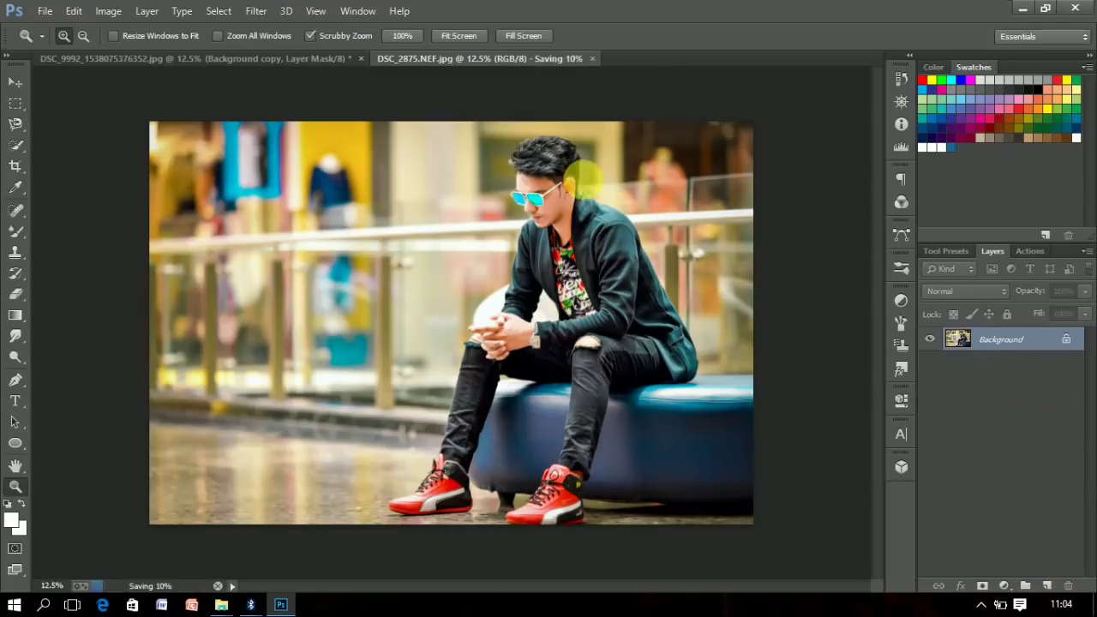
Open OM fashion shoot.psd from Documents, bring its photography watermark text into the portrait and close the source file.
drag(578, 179, 575, 224)
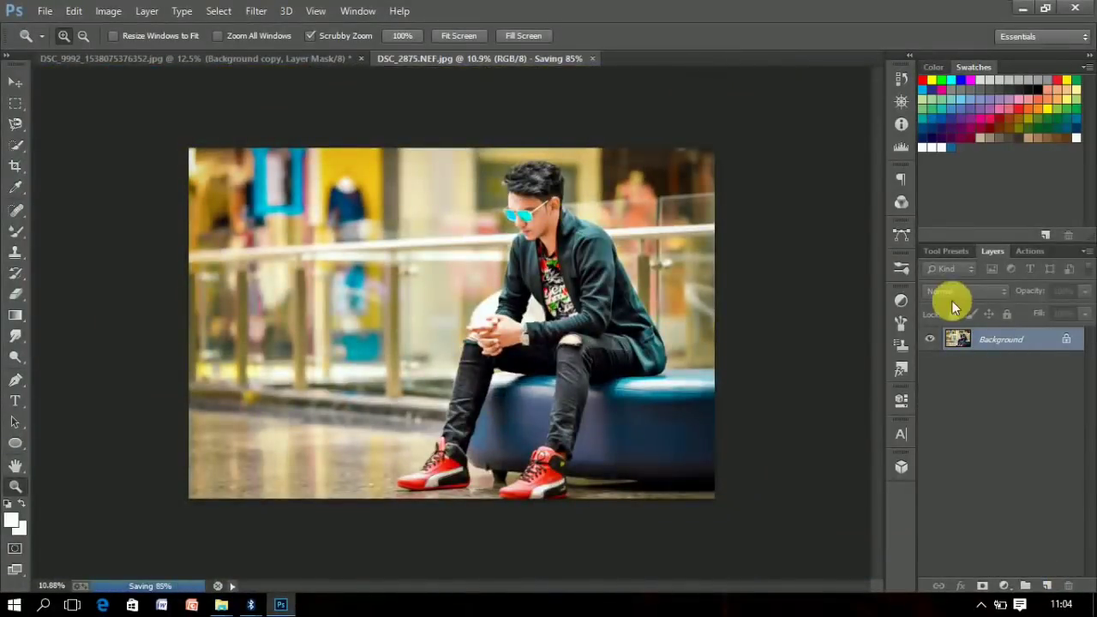
drag(480, 133, 595, 185)
scroll(89, 156, up, 2)
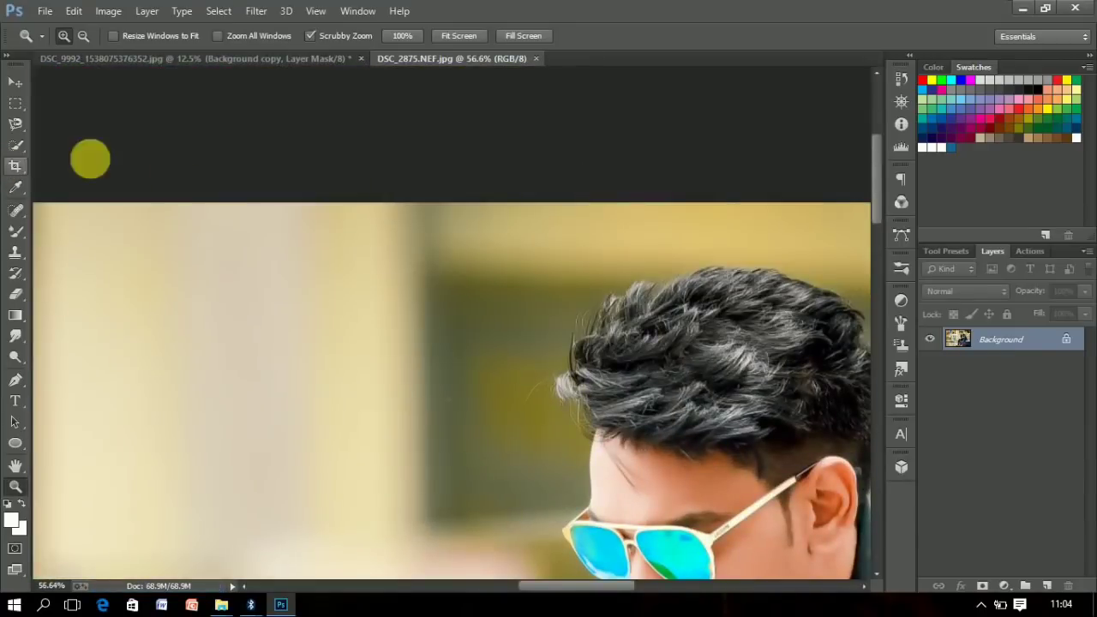
key(ctrl+0)
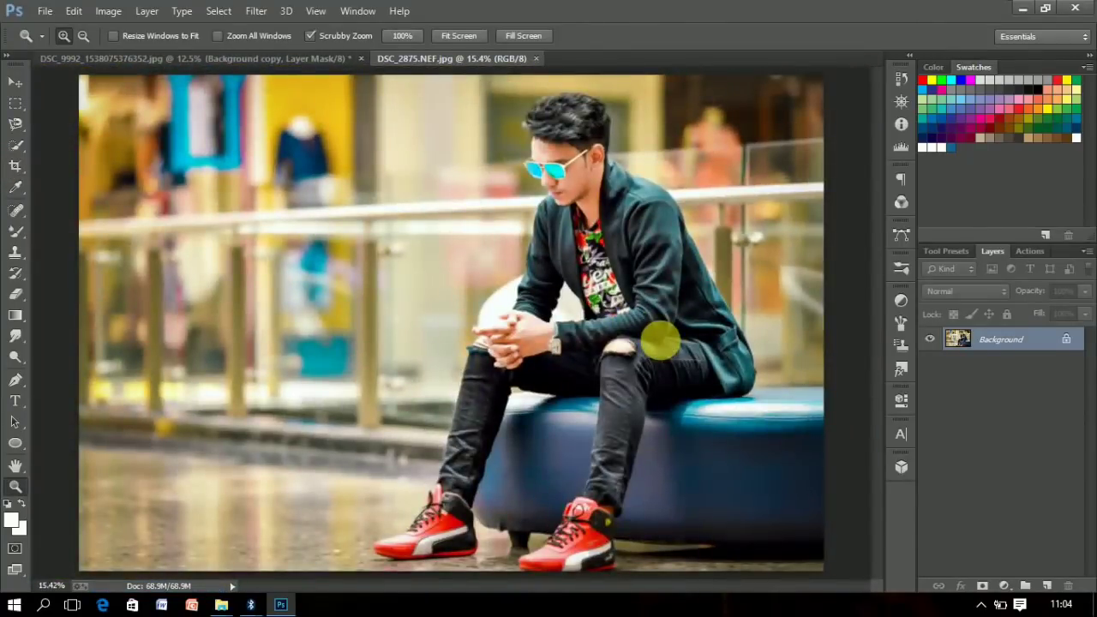
key(ctrl+o)
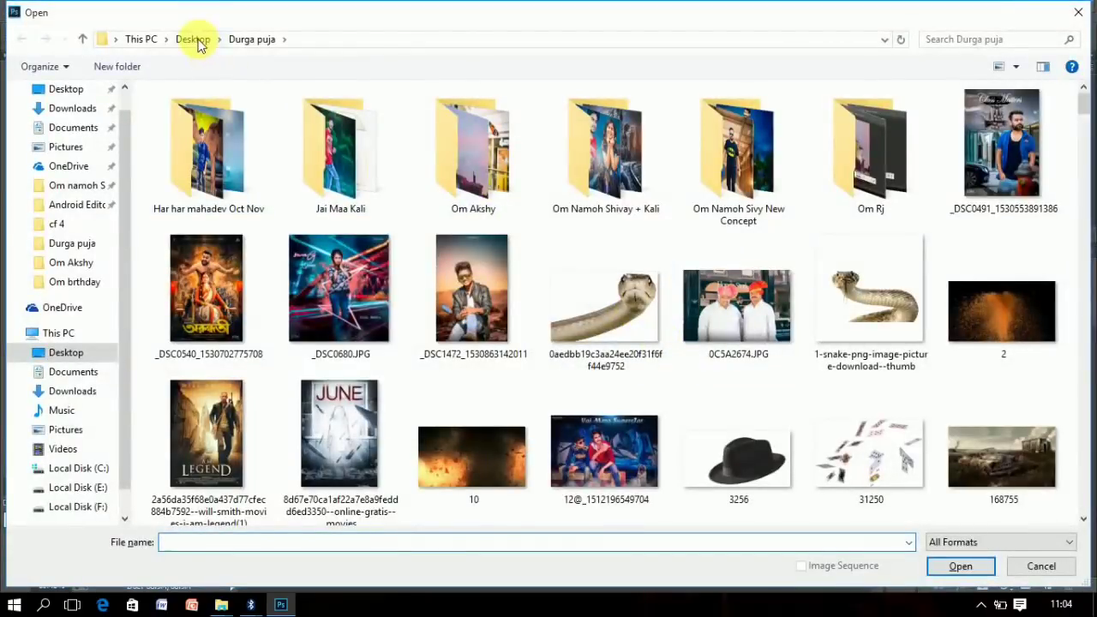
click(73, 371)
scroll(906, 151, down, 5)
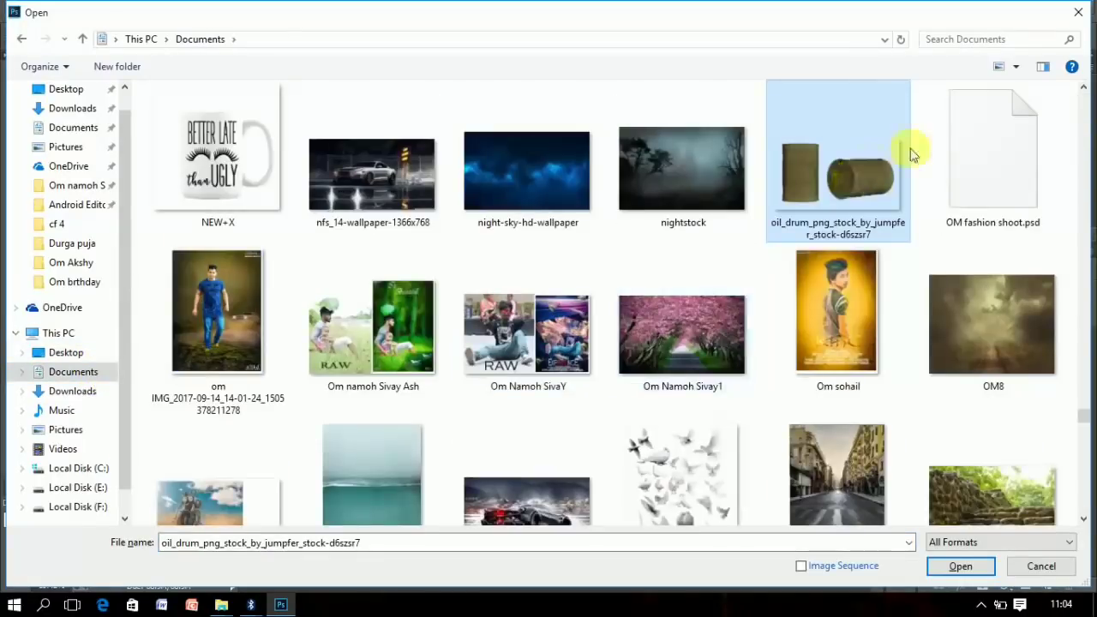
click(936, 145)
double_click(936, 142)
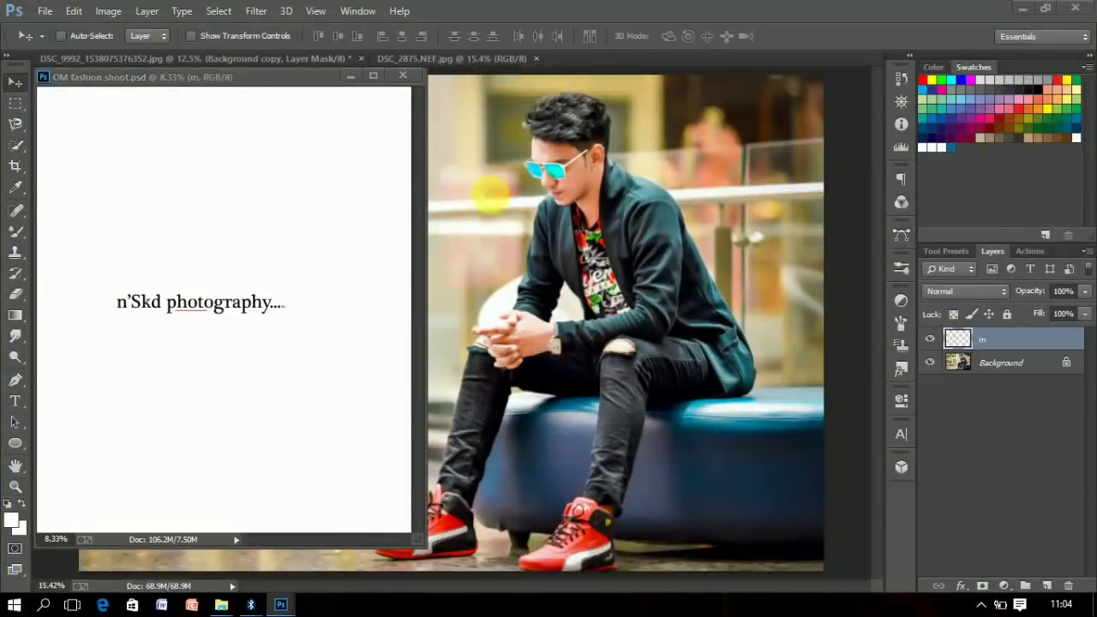
click(403, 77)
Scale the watermark text down to a small line over the glass railing beside the man's hands.
drag(490, 245, 392, 276)
key(ctrl+t)
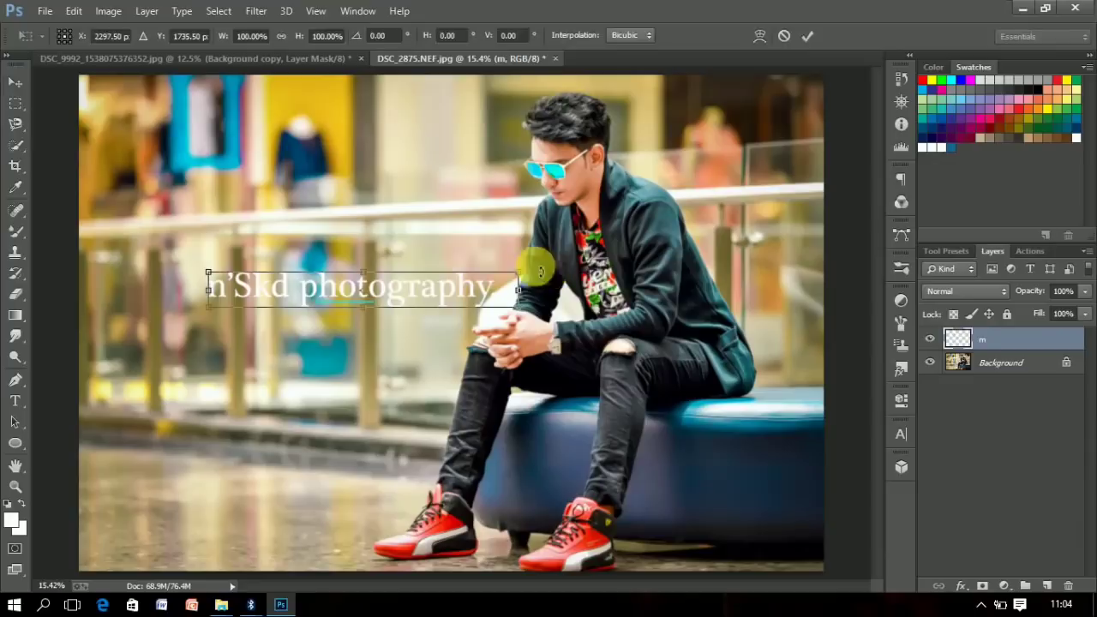
drag(521, 278, 386, 314)
key(Return)
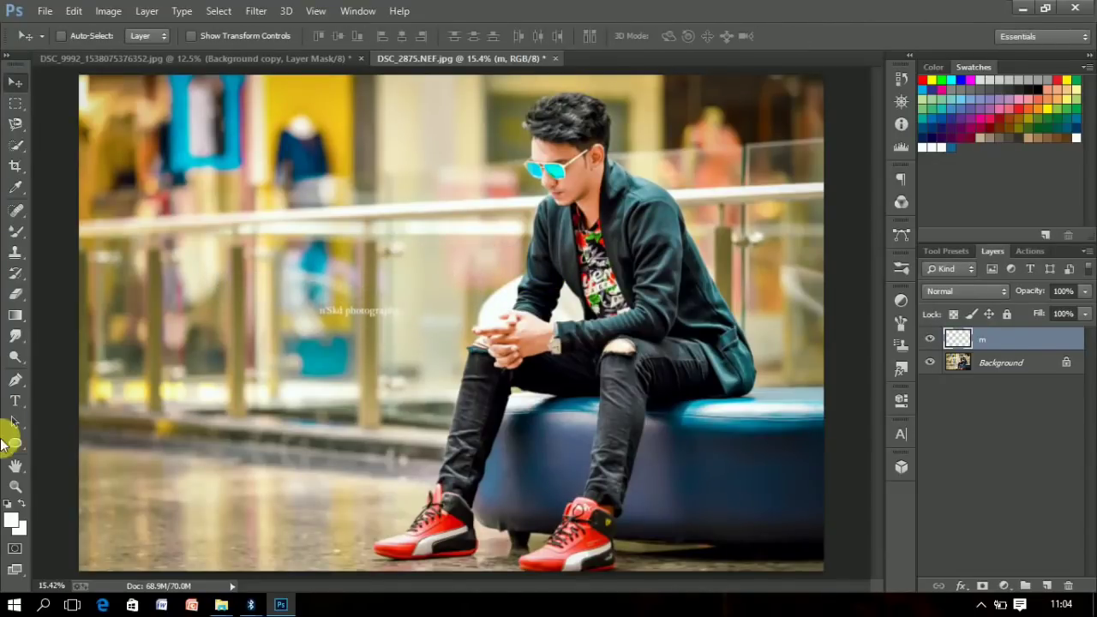
Set the opacity of watermark layer m to 50%.
click(15, 485)
click(348, 312)
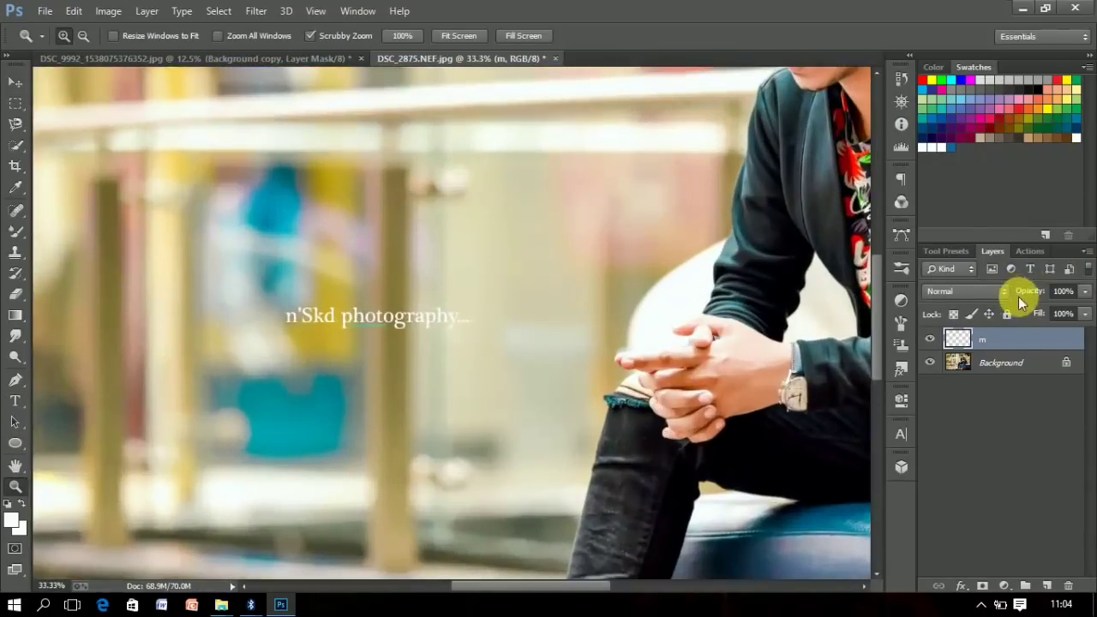
click(1063, 290)
text(50)
key(Return)
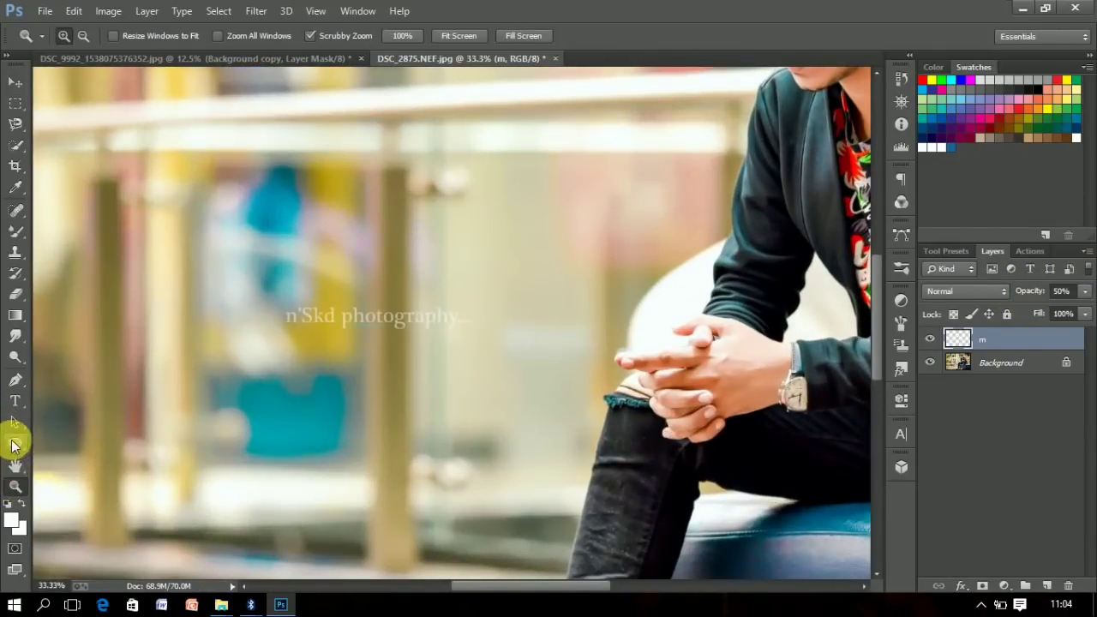
Draw a circle about 195 px wide over the watermark text with no fill and a 3 pt black stroke.
click(16, 443)
drag(386, 345, 416, 368)
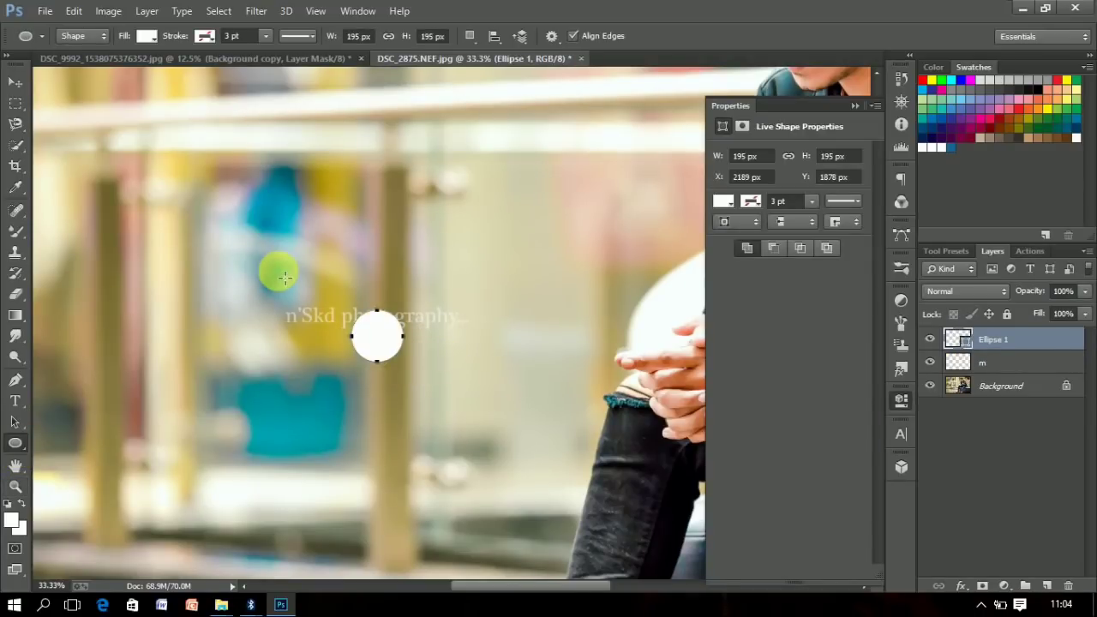
click(723, 201)
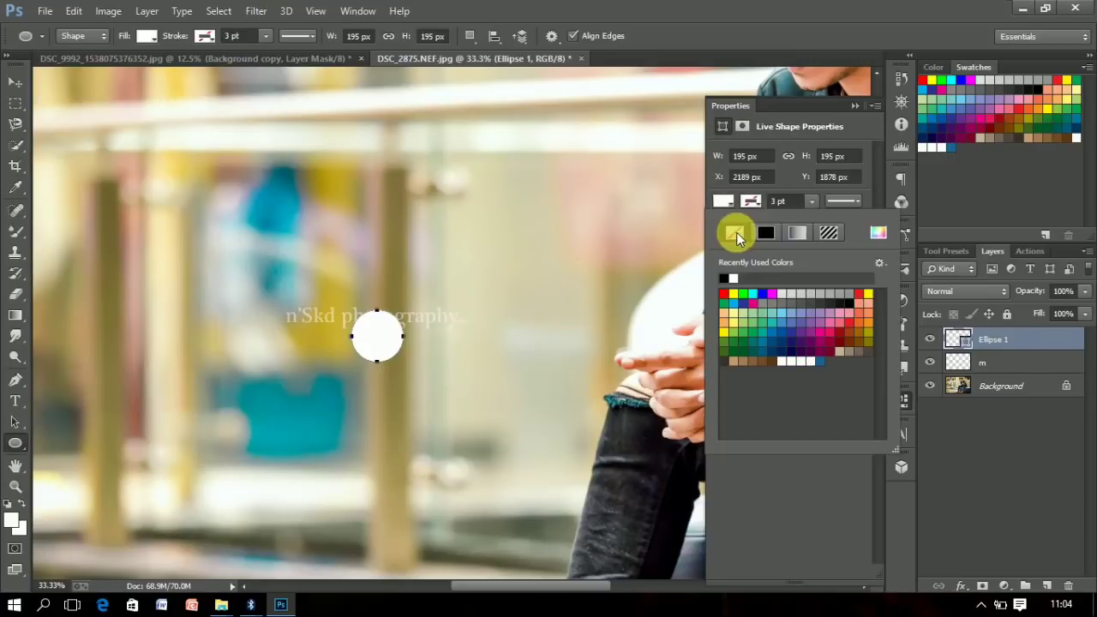
click(736, 232)
click(874, 96)
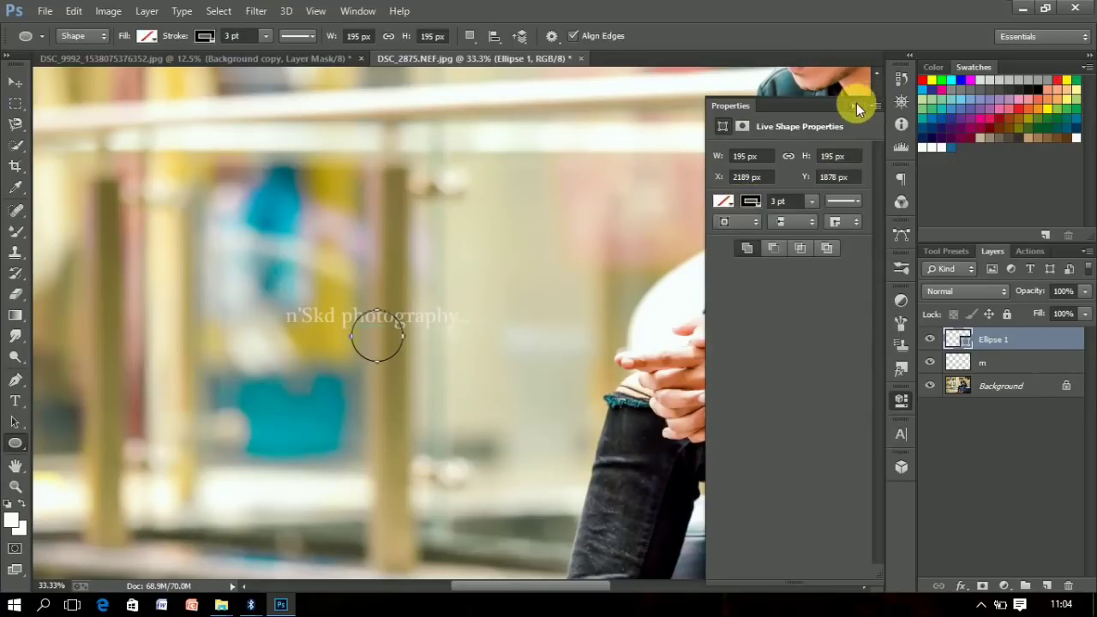
click(858, 106)
Add a white letter C at about 123.8 pt below the watermark text in the Sylfaen font.
click(15, 400)
click(277, 403)
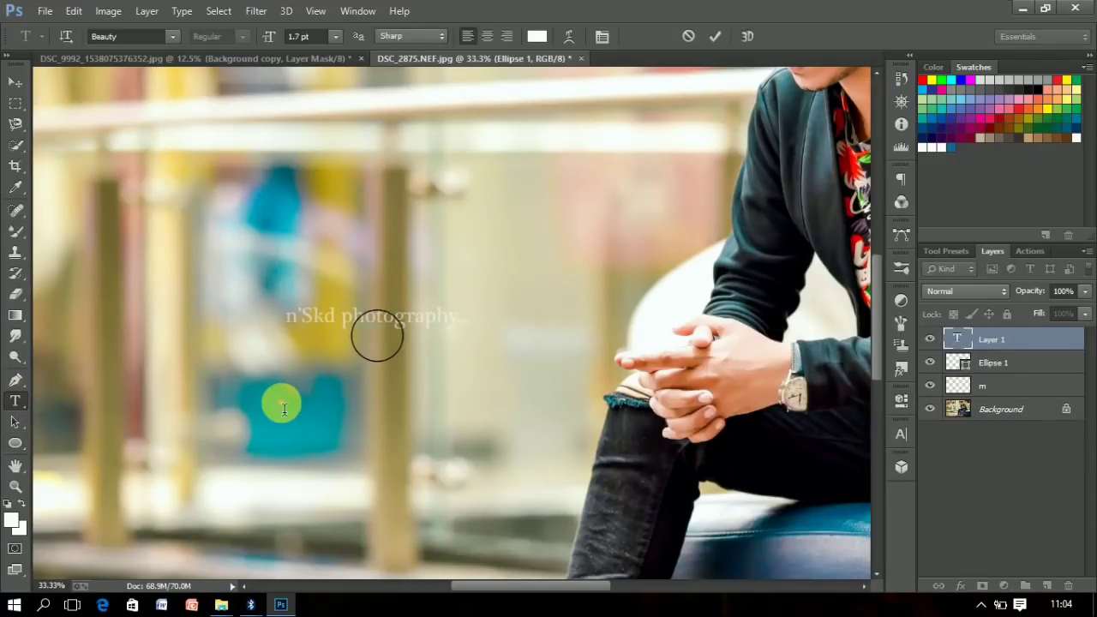
drag(301, 433, 257, 443)
drag(328, 458, 313, 441)
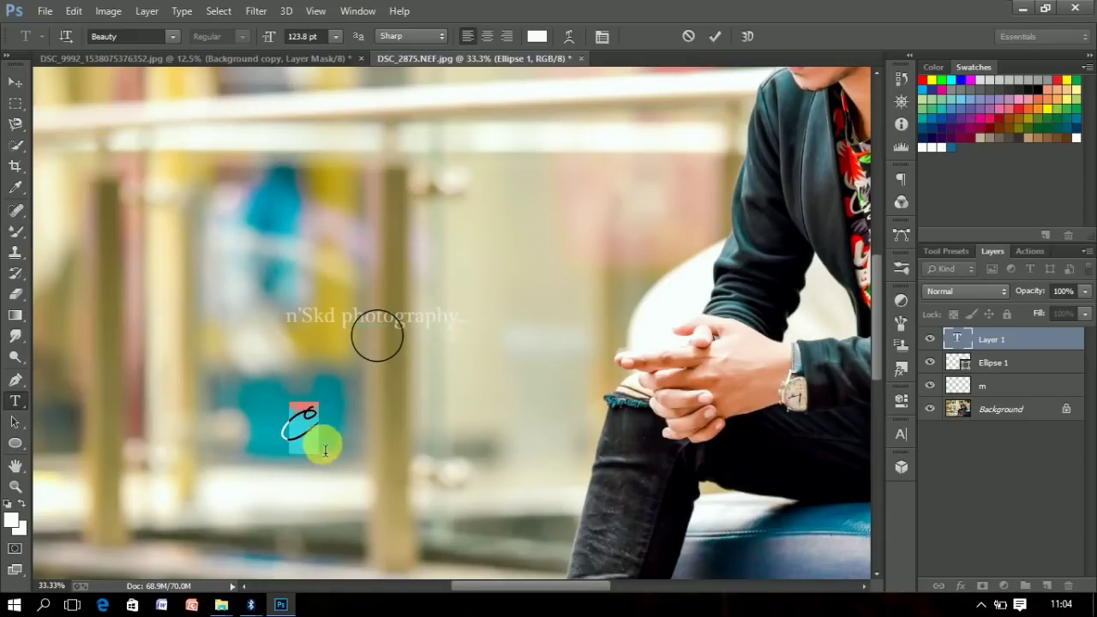
click(174, 36)
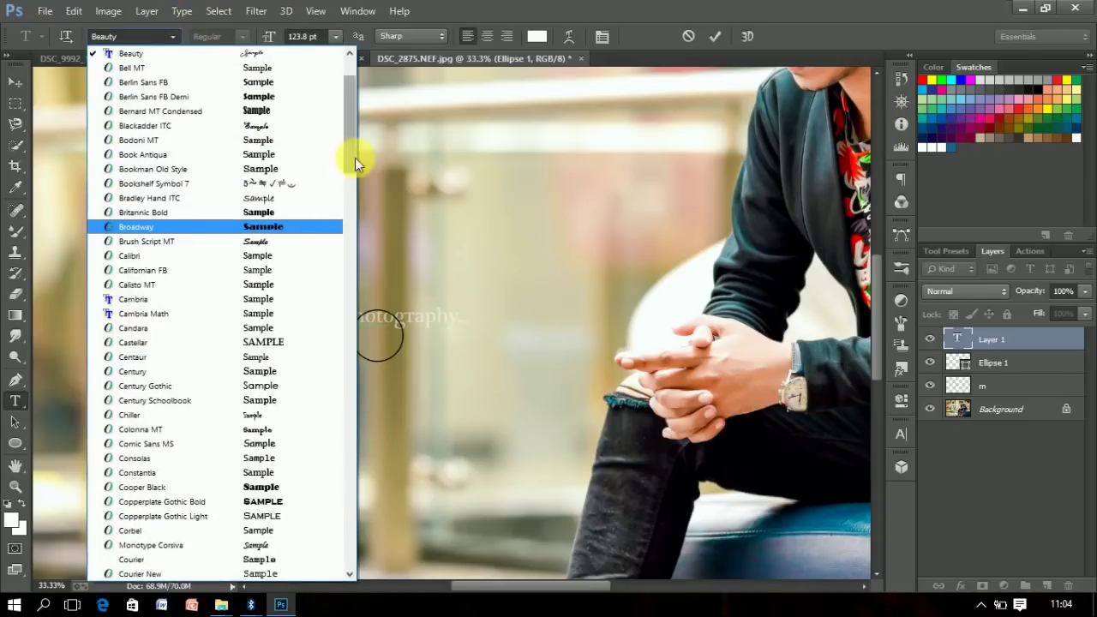
drag(350, 157, 354, 480)
click(257, 198)
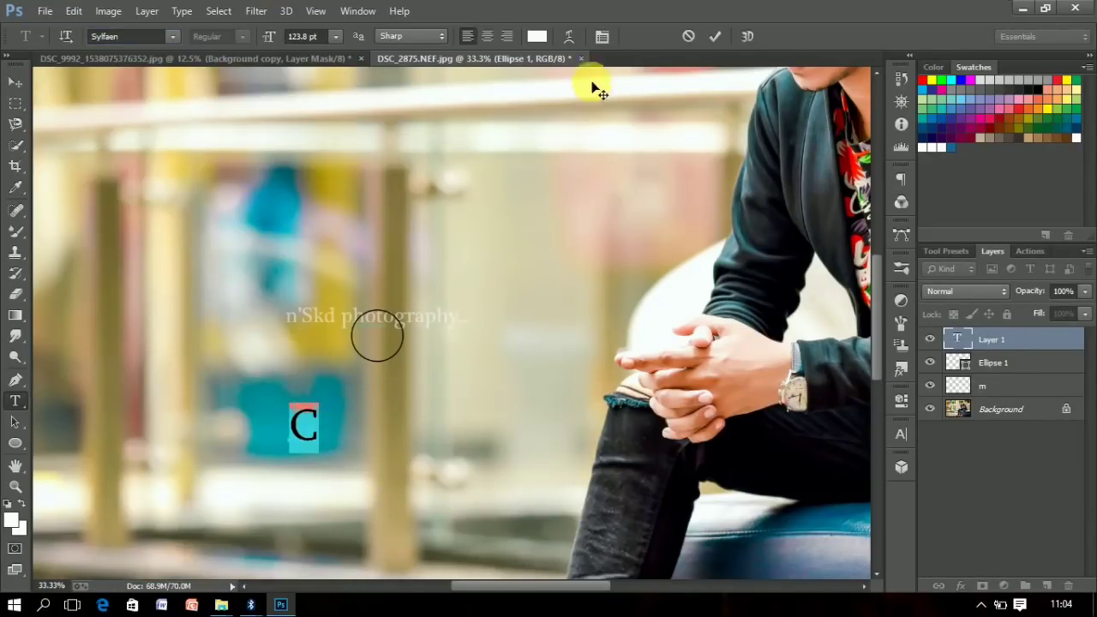
click(711, 39)
Centre the letter C inside the circle over the watermark text and merge the two into one layer.
drag(397, 385, 334, 319)
shift+click(1001, 360)
key(ctrl+e)
Place the merged C emblem layer beneath watermark layer m and invert the emblem's colours.
shift+click(1004, 364)
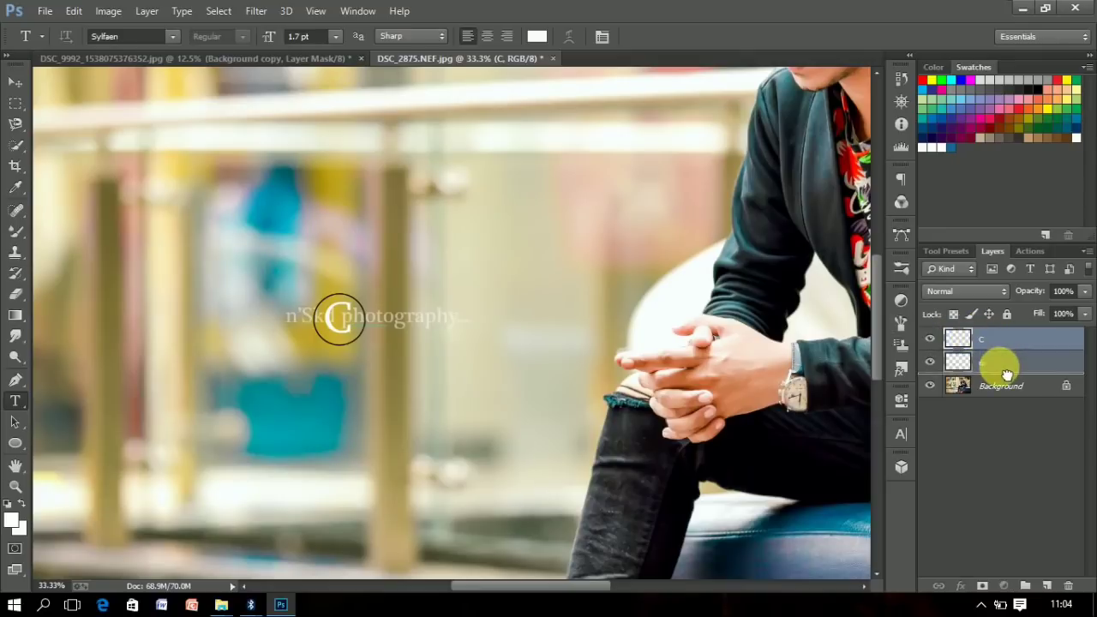
click(1006, 372)
key(ctrl+i)
key(ctrl+u)
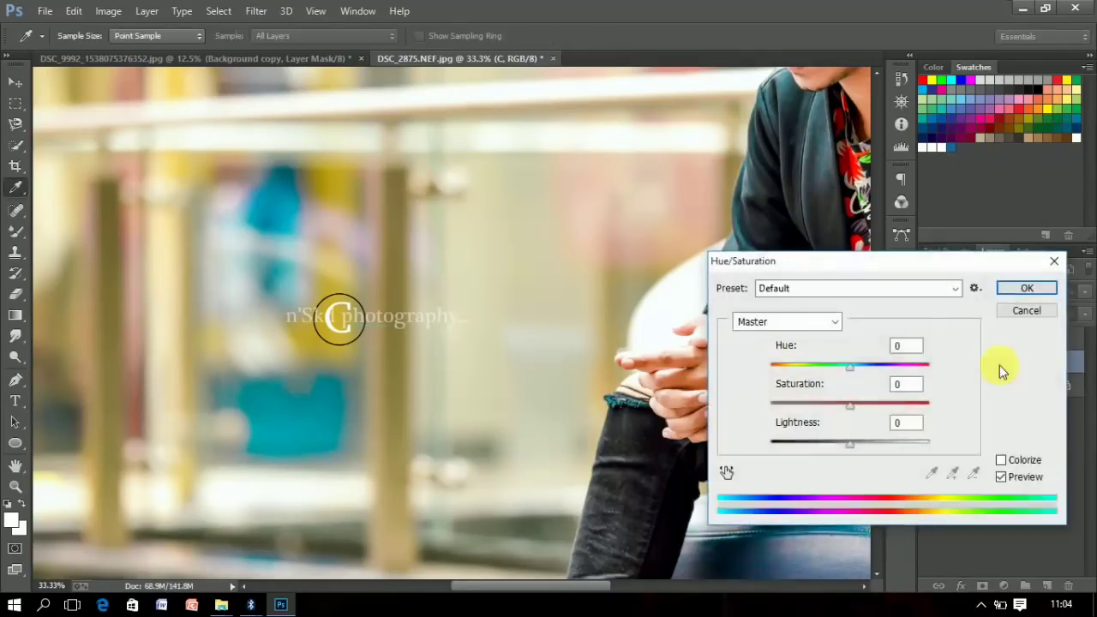
click(1037, 311)
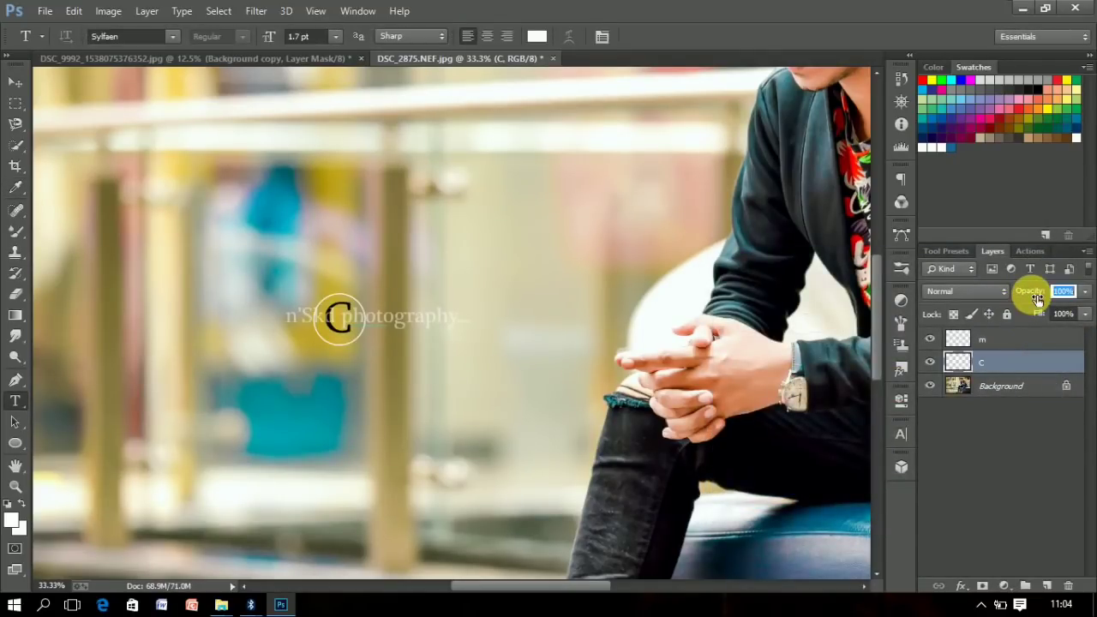
Reduce the C emblem layer's opacity to 20%.
text(50)
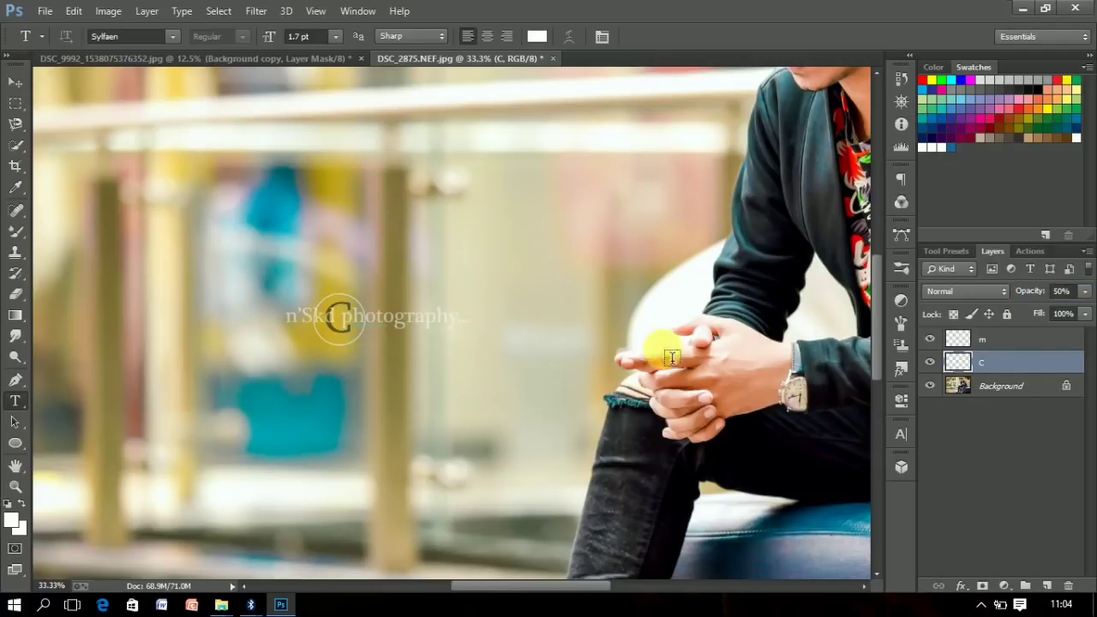
drag(1032, 292, 1026, 292)
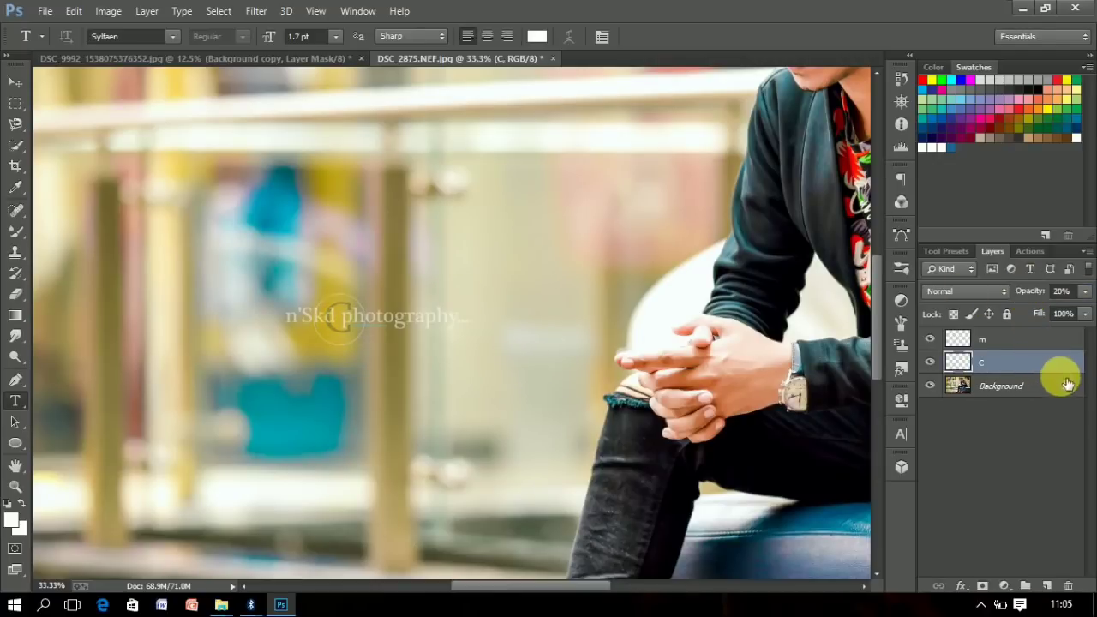
Merge the emblem and watermark text into the background, save the image and fit the whole photo in view.
shift+click(1053, 342)
key(ctrl+e)
key(ctrl+shift+e)
key(ctrl+s)
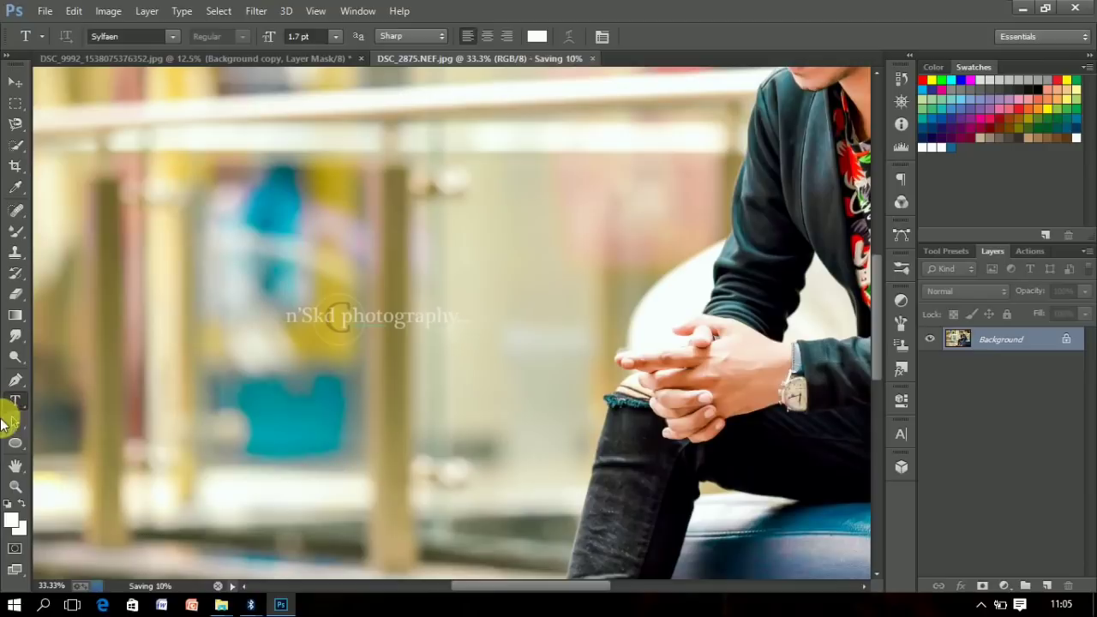
click(15, 486)
right_click(553, 289)
click(616, 299)
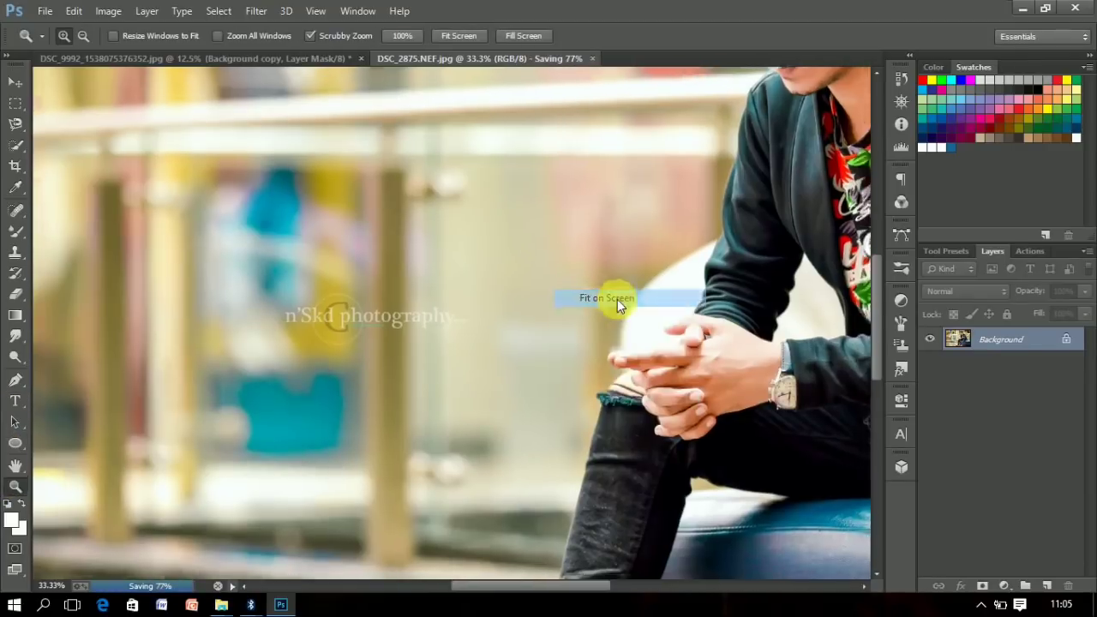